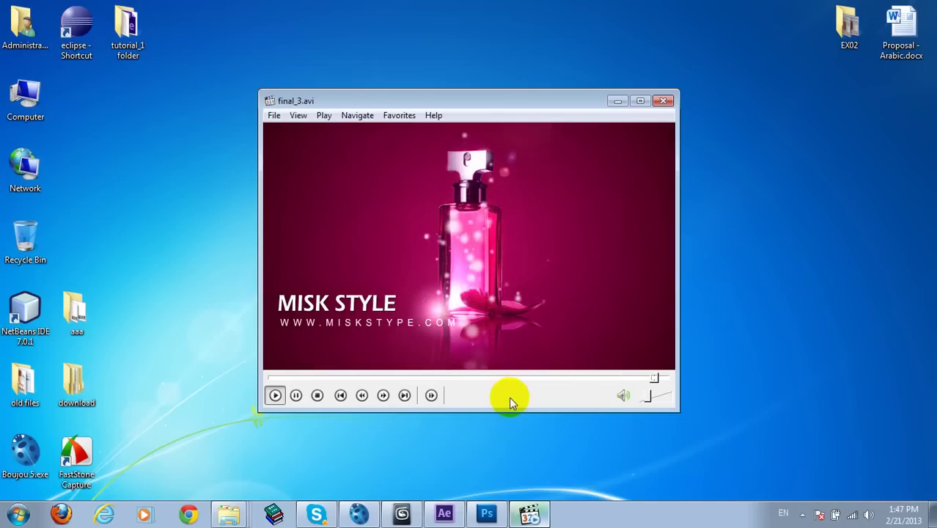
# Close the final_3.avi preview and inspect the bottle and background layers of ex02.psd in Photoshop by toggling their visibility.
pyautogui.click(576, 136)
pyautogui.hotkey('alt', 'F4')
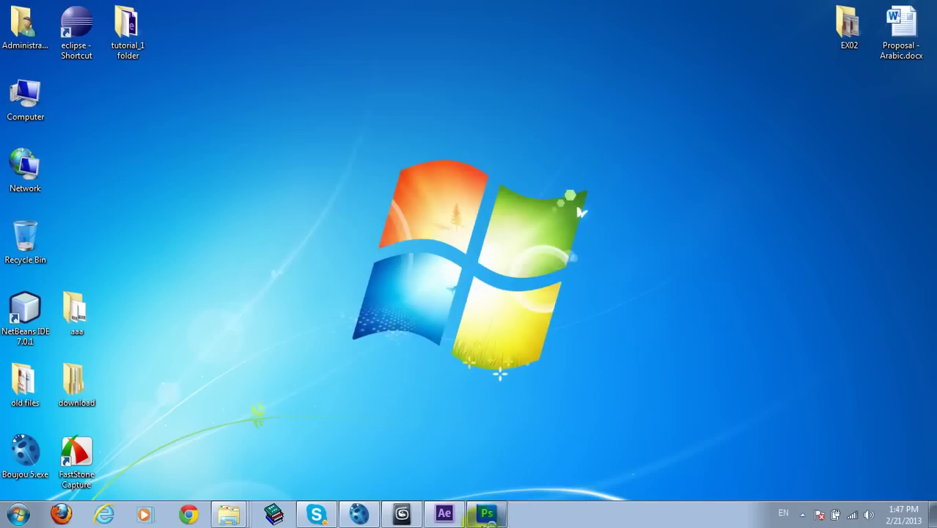
pyautogui.click(486, 513)
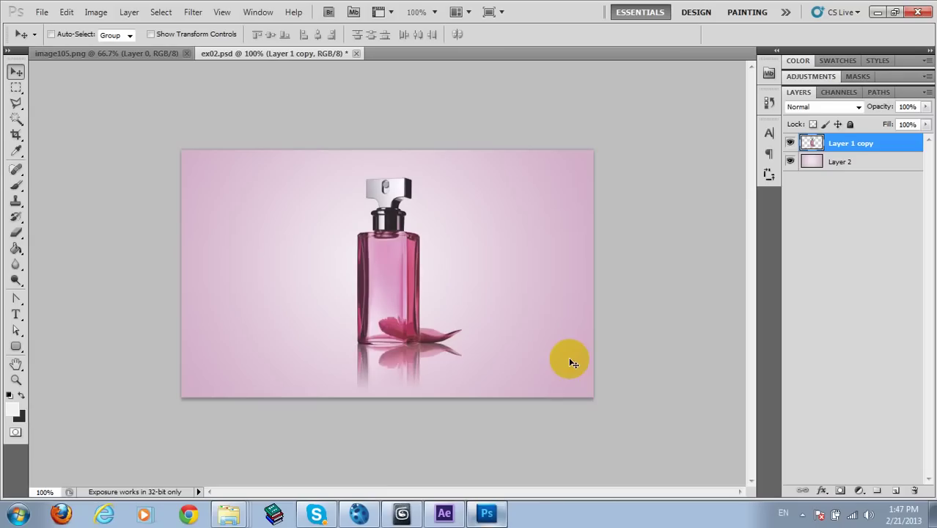
pyautogui.click(790, 144)
pyautogui.click(790, 144)
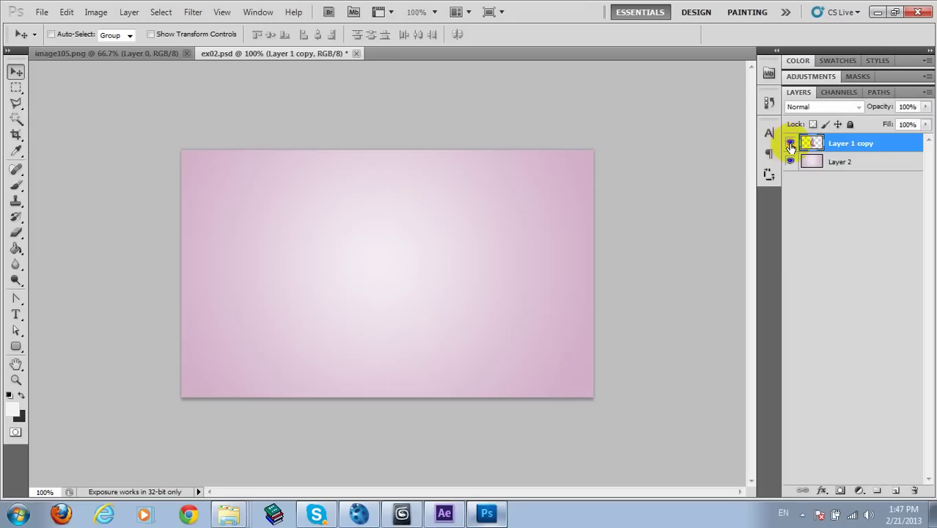
pyautogui.keyDown('alt'); pyautogui.click(789, 162); pyautogui.keyUp('alt')
pyautogui.click(789, 162)
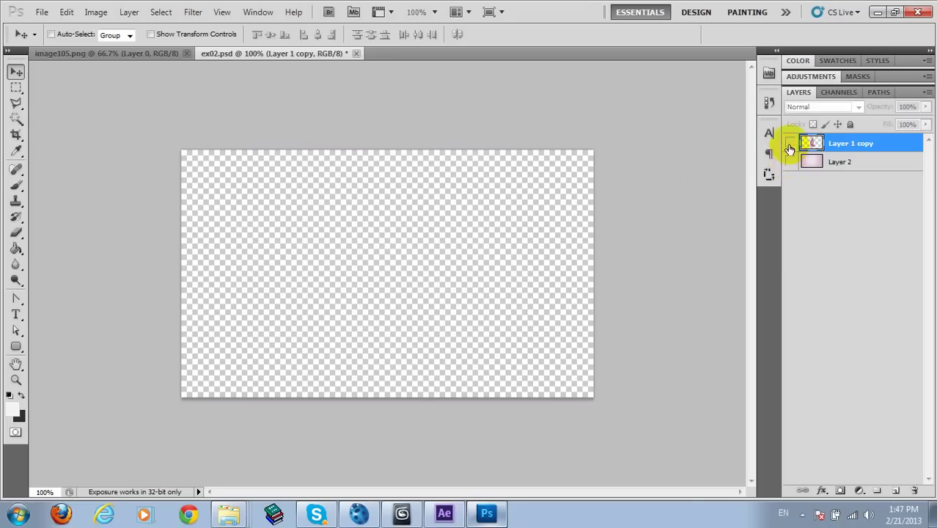
pyautogui.click(790, 143)
pyautogui.click(879, 15)
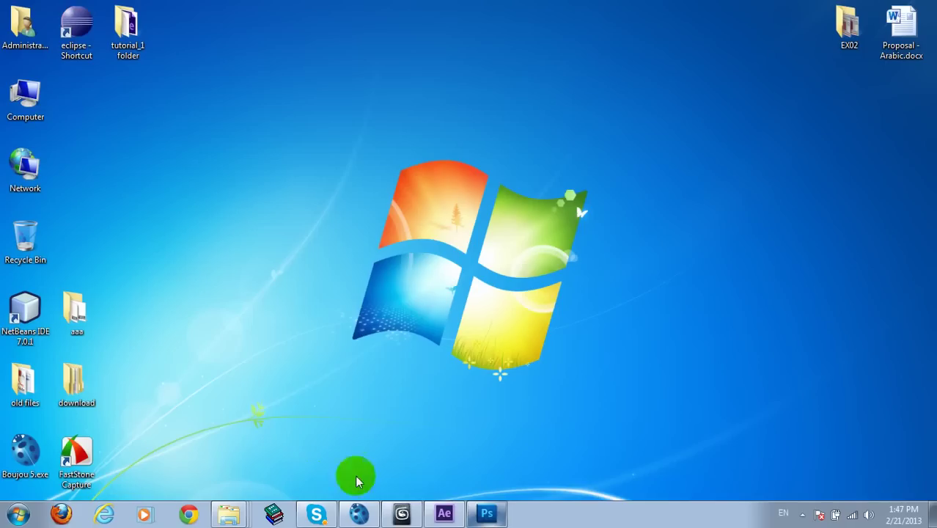
# Switch to After Effects and import ex02.psd as a Composition - Retain Layer Sizes, with layer styles merged into footage.
pyautogui.click(444, 514)
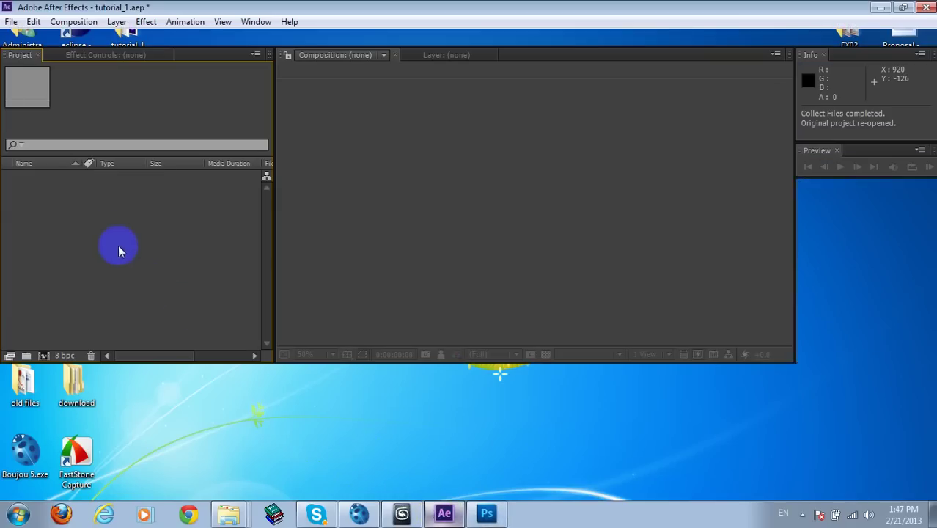
pyautogui.rightClick(110, 235)
pyautogui.click(245, 291)
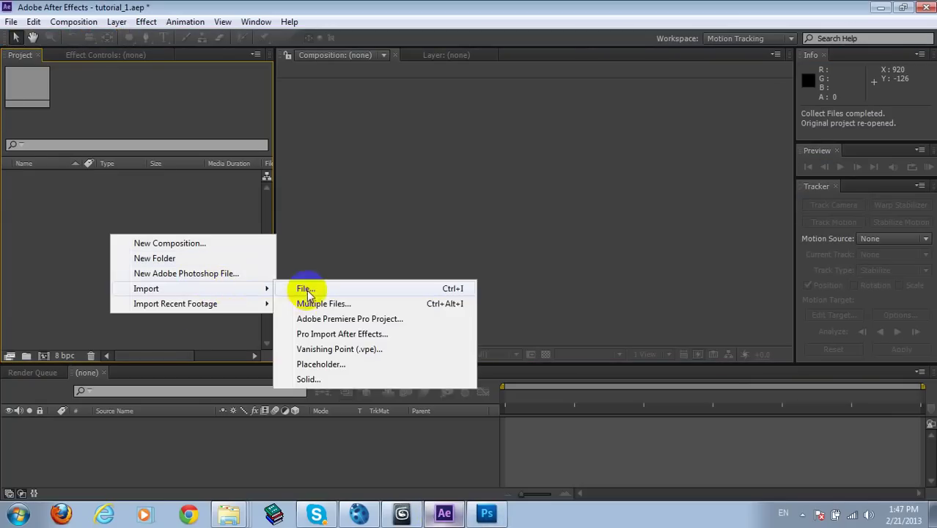
pyautogui.click(315, 291)
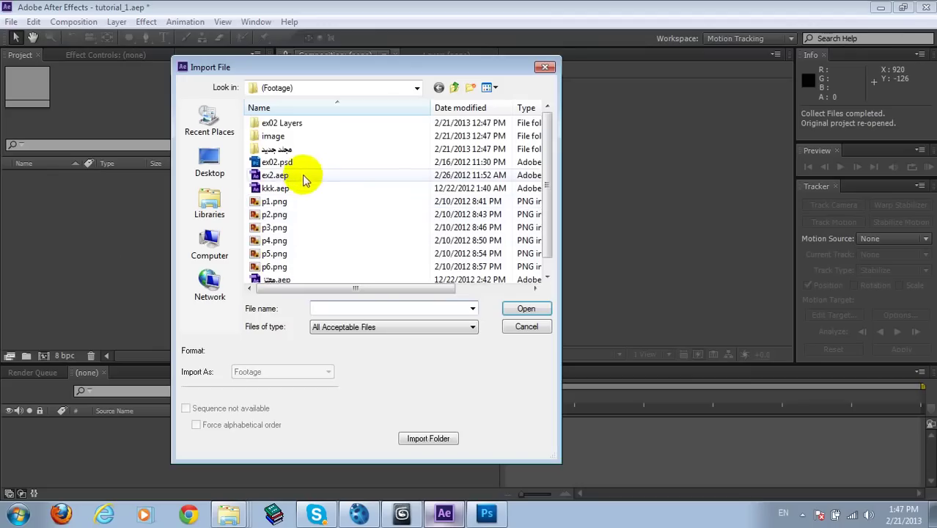
pyautogui.click(276, 162)
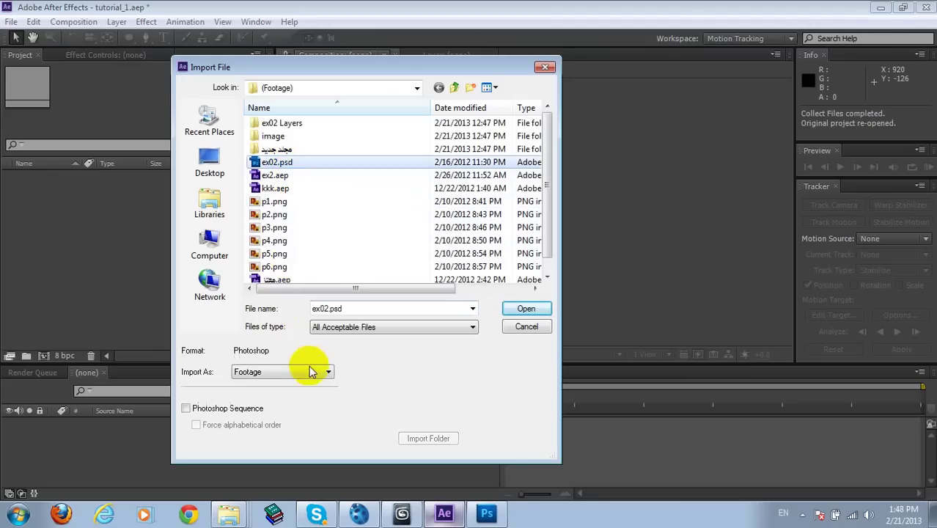
pyautogui.click(538, 308)
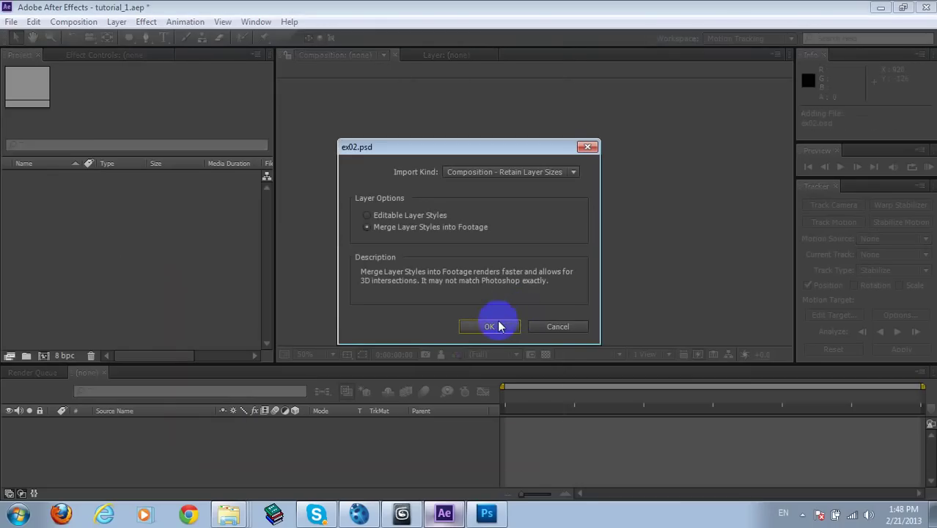
pyautogui.click(489, 326)
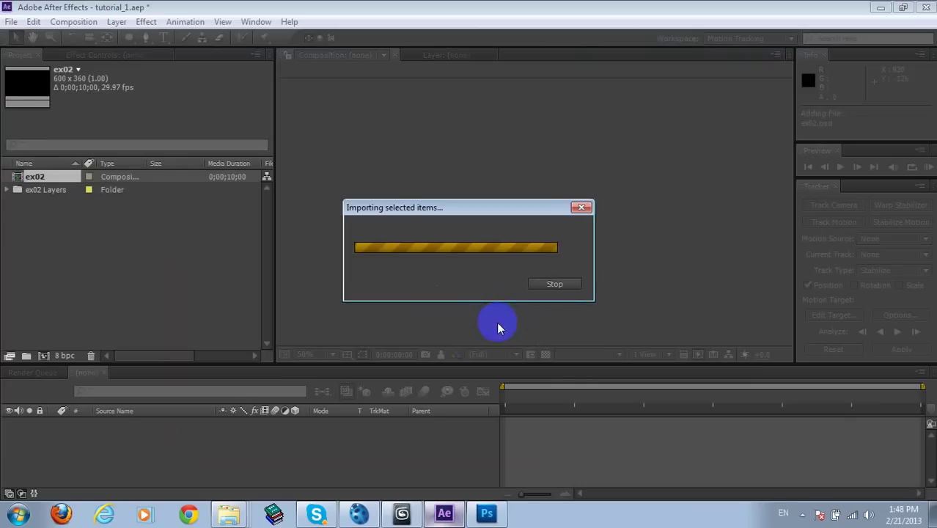
# Open the ex02 composition and change its settings to the NTSC DV preset with a custom size of 450 x 300 px.
pyautogui.doubleClick(64, 180)
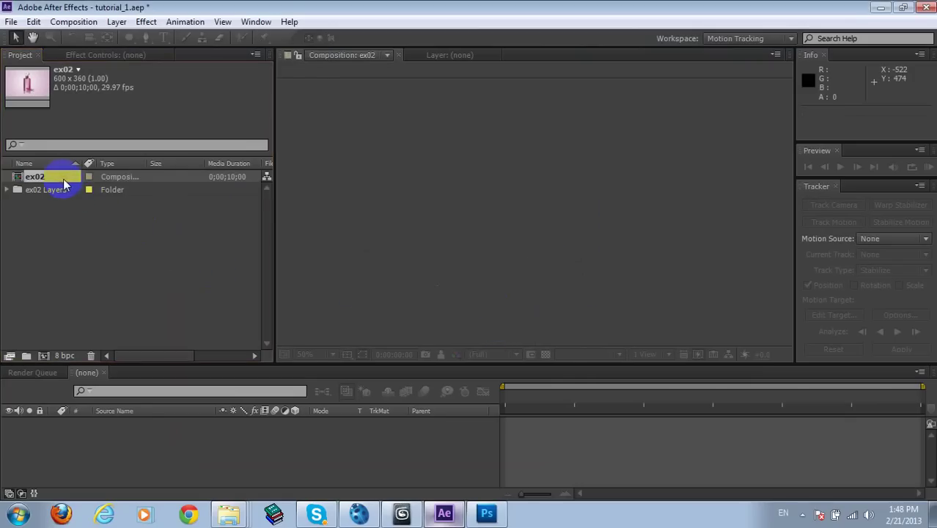
pyautogui.rightClick(301, 137)
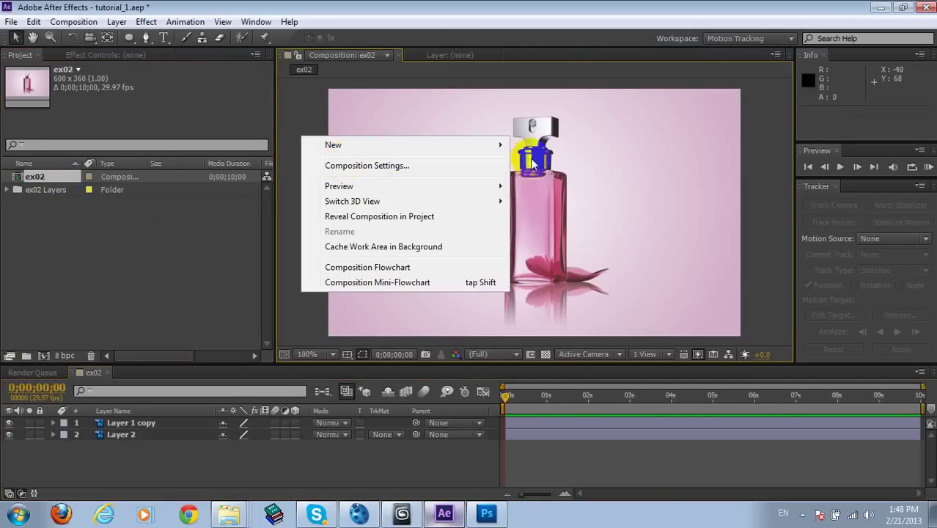
pyautogui.click(502, 162)
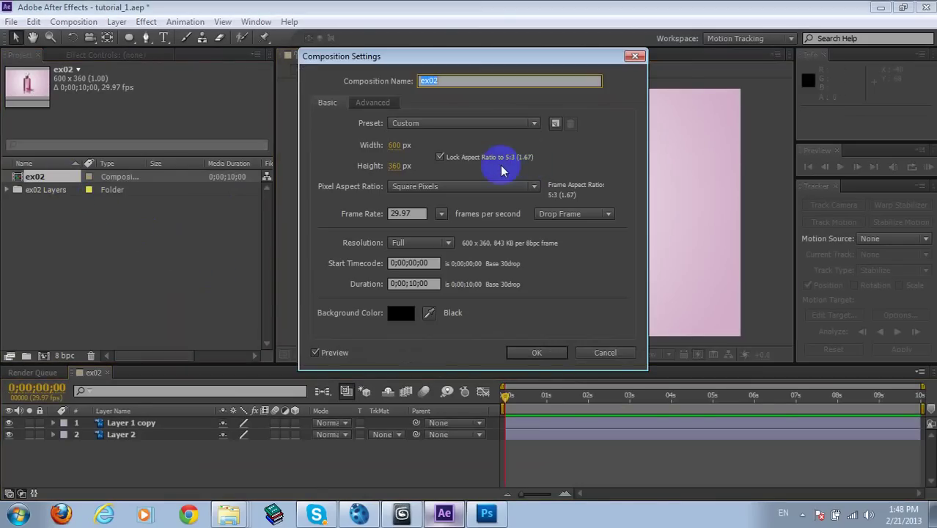
pyautogui.click(418, 125)
pyautogui.click(568, 83)
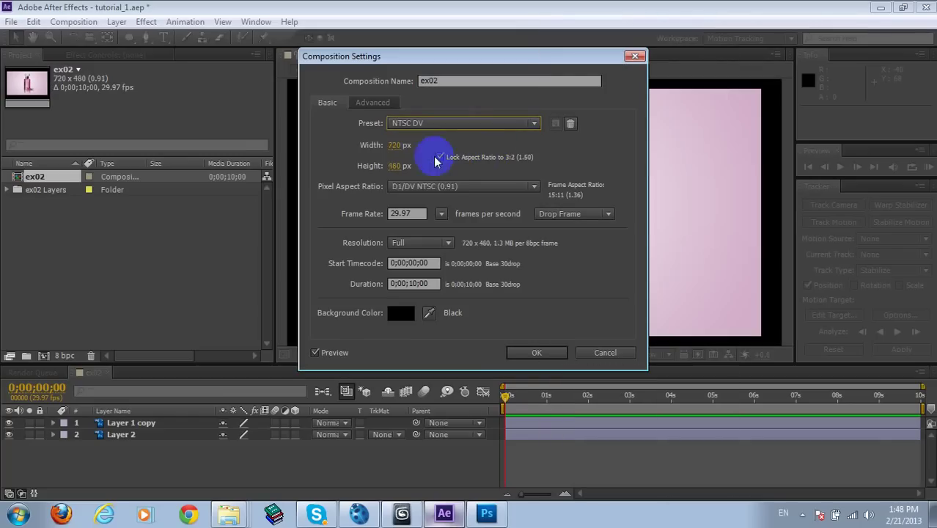
pyautogui.write('450')
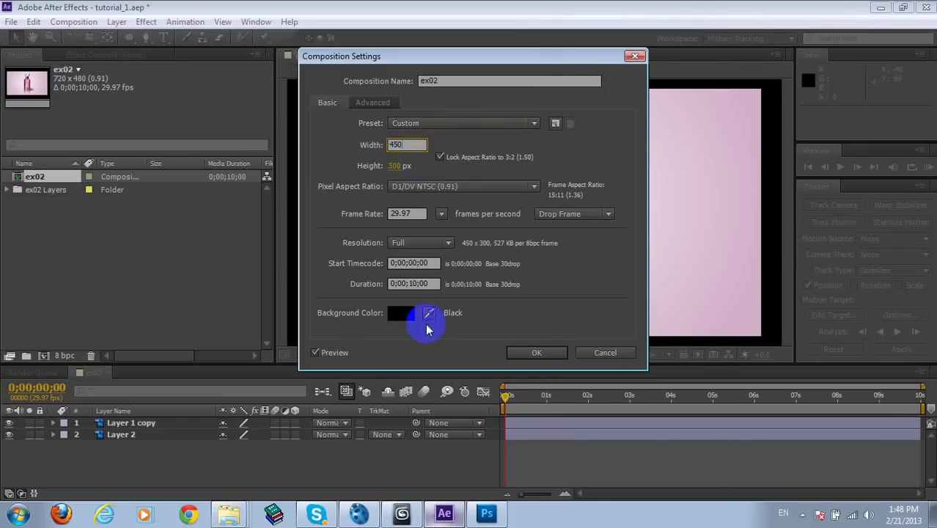
pyautogui.click(542, 355)
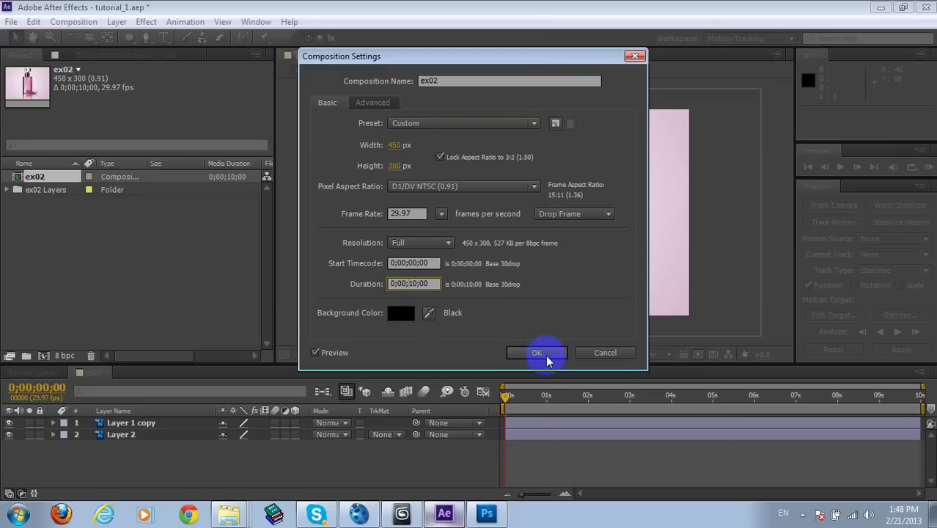
pyautogui.press('Return')
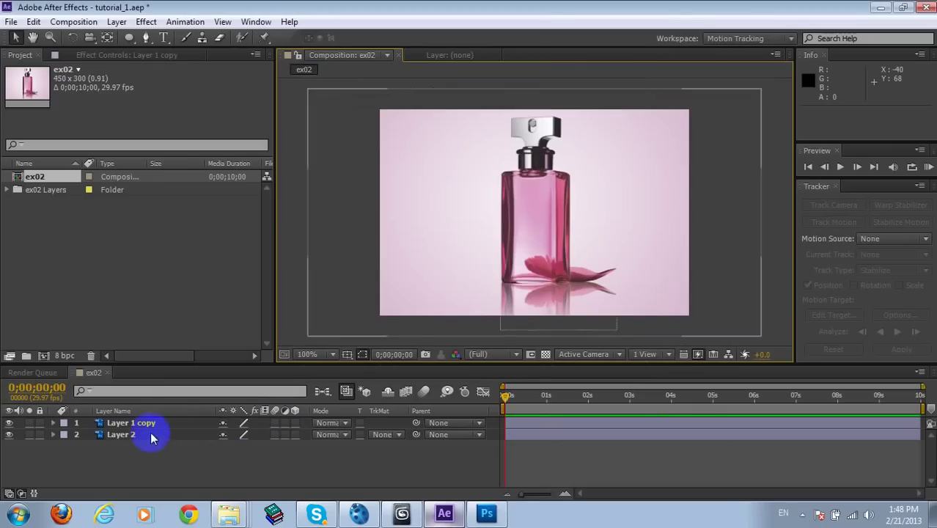
# Scale the perfume bottle layer, Layer 1 copy, down to 55% and reposition it near the centre of the frame.
pyautogui.click(147, 423)
pyautogui.press('s')
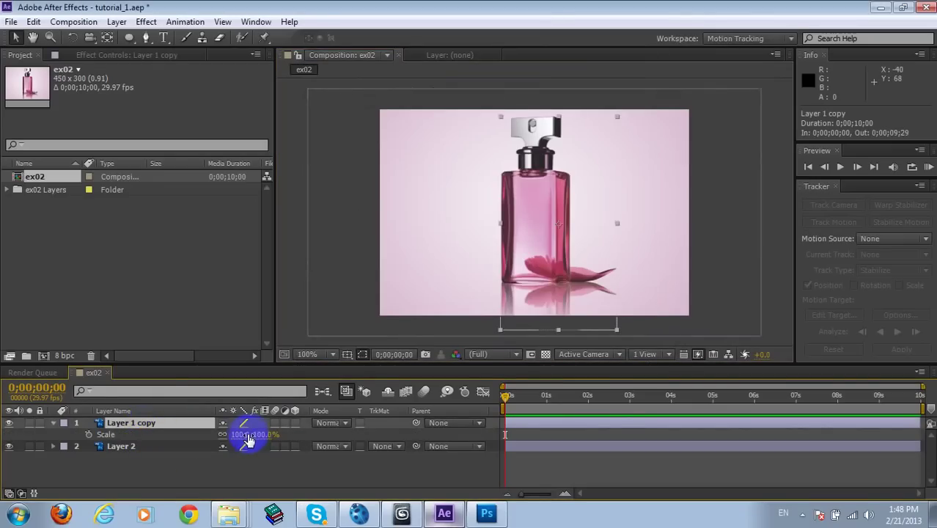
pyautogui.moveTo(240, 434); pyautogui.dragTo(216, 436)
pyautogui.moveTo(546, 238); pyautogui.dragTo(541, 235)
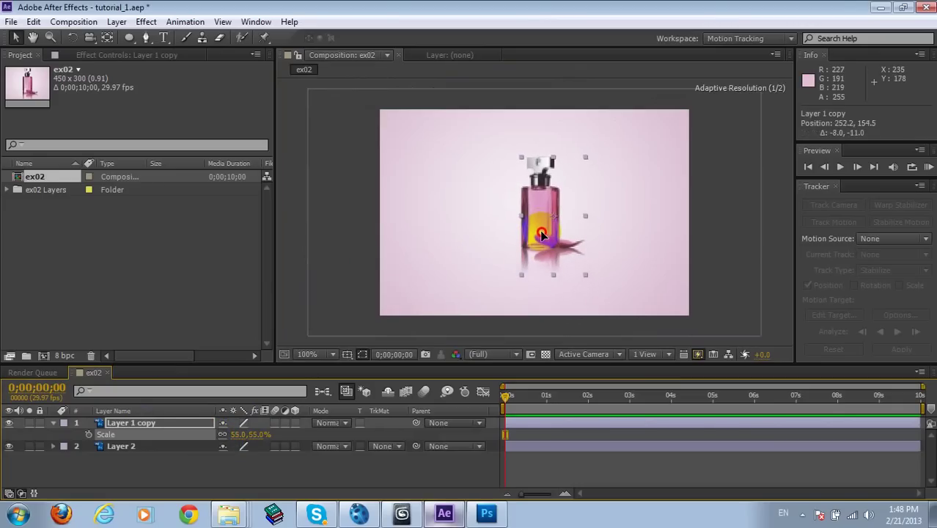
# Replace Layer 2 with a new 450 x 300 px solid named BG, placed beneath the bottle layer.
pyautogui.click(151, 447)
pyautogui.press('Delete')
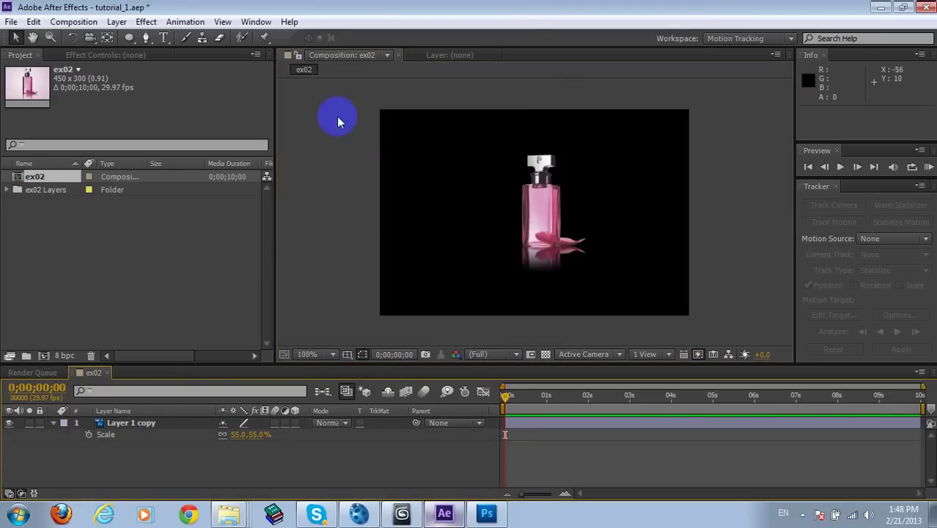
pyautogui.rightClick(340, 118)
pyautogui.moveTo(534, 128)
pyautogui.click(572, 165)
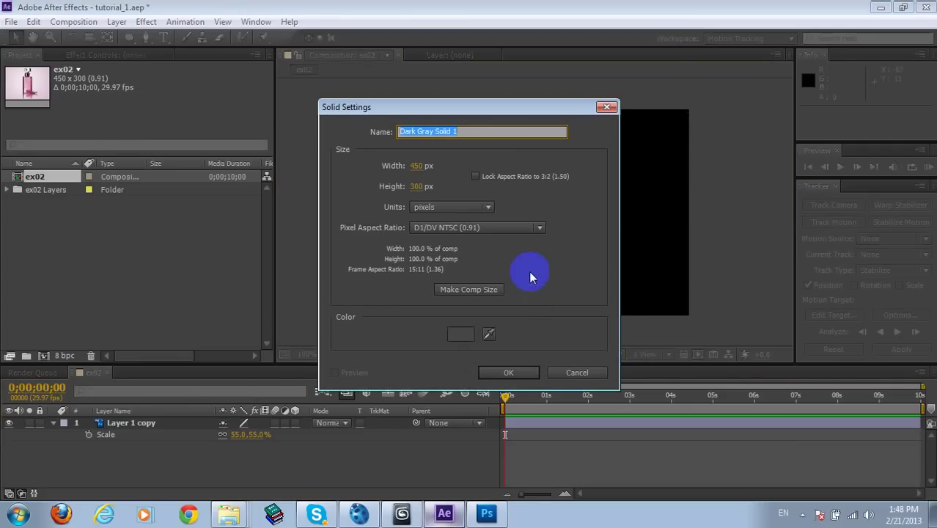
pyautogui.press('Return')
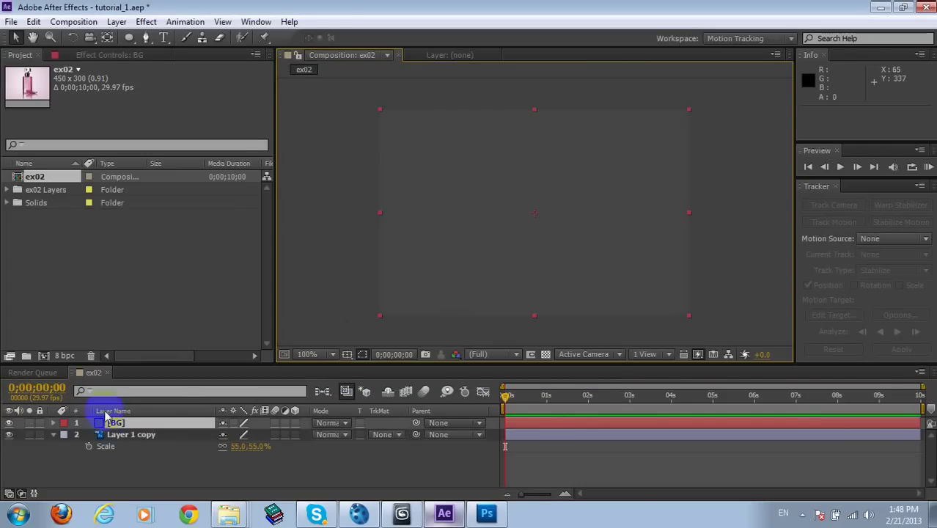
pyautogui.moveTo(130, 423); pyautogui.dragTo(83, 444)
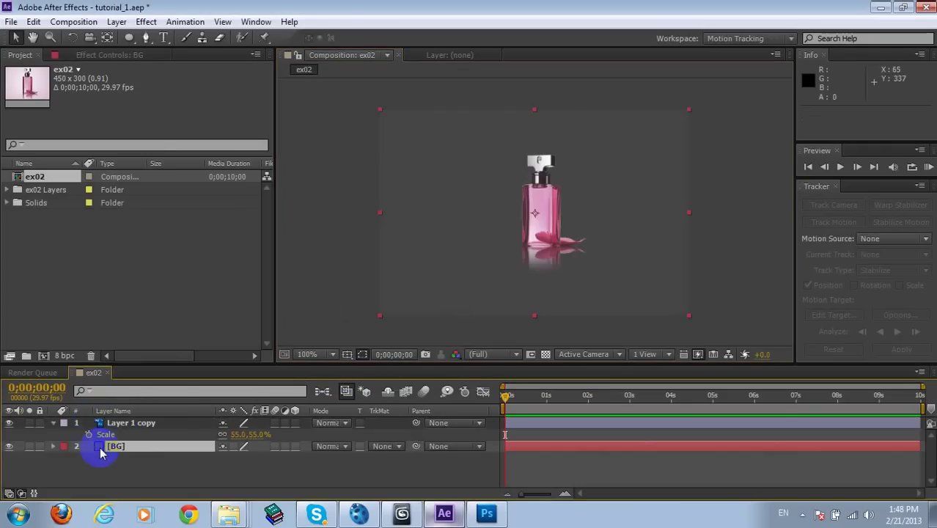
pyautogui.click(64, 423)
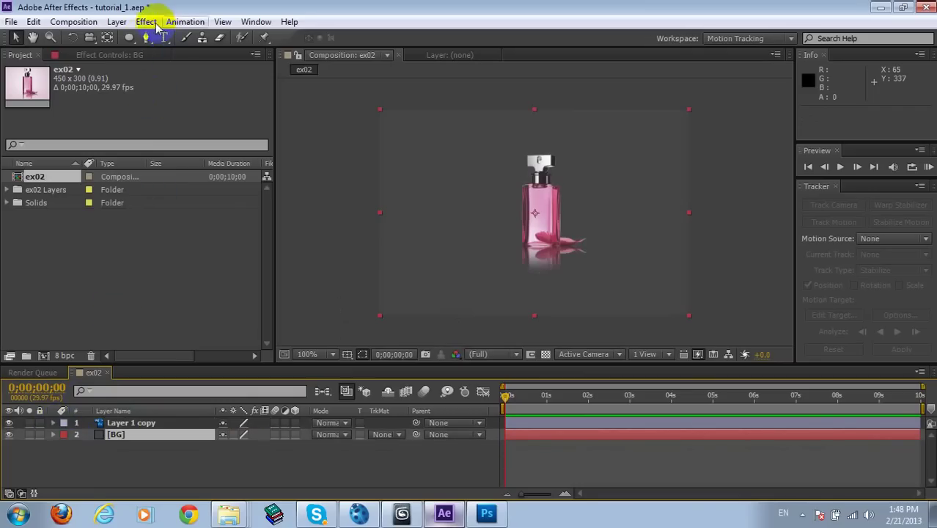
# Apply a Ramp effect shaped as a Radial Ramp to the BG solid and sample its start color from the pink bottle.
pyautogui.click(150, 23)
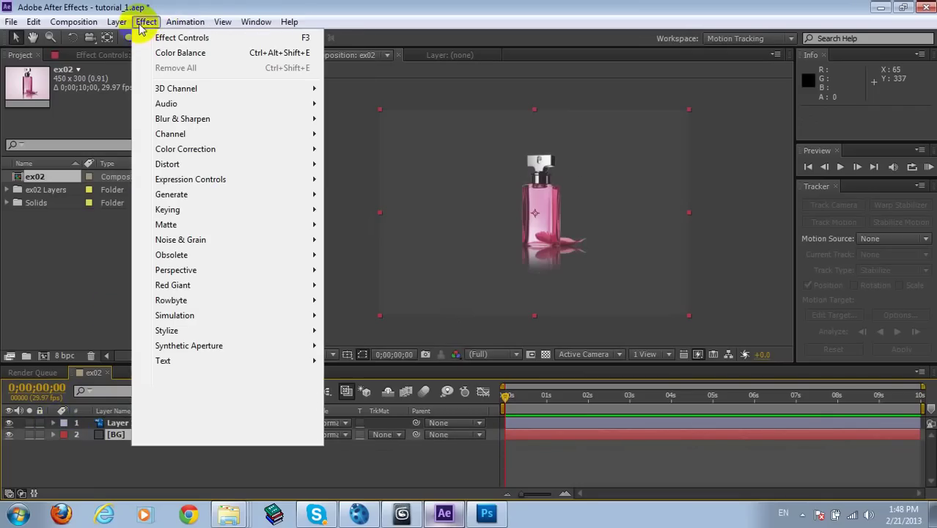
pyautogui.click(313, 195)
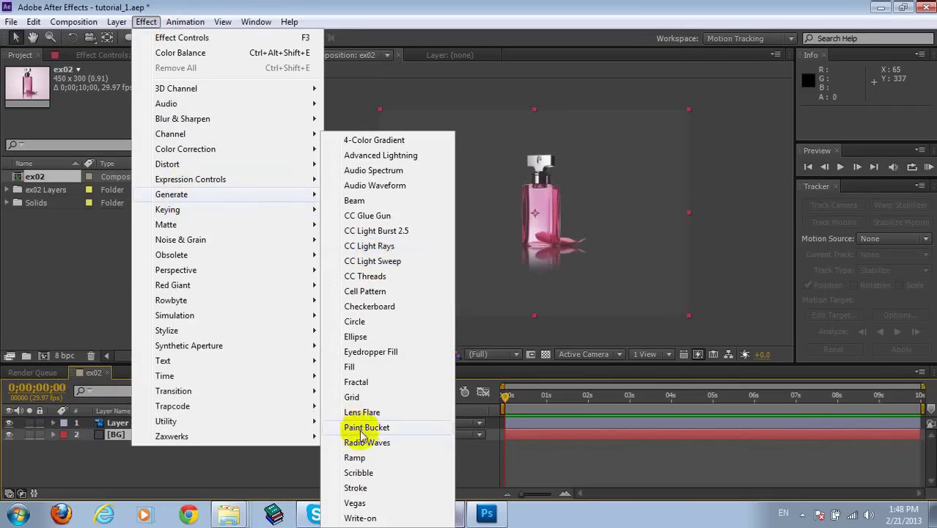
pyautogui.click(354, 457)
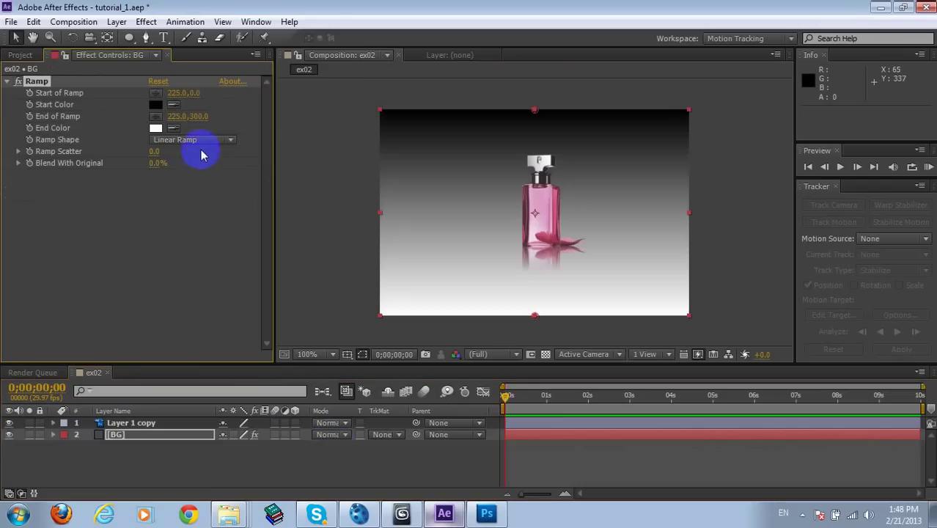
pyautogui.click(208, 141)
pyautogui.click(203, 170)
pyautogui.click(605, 141)
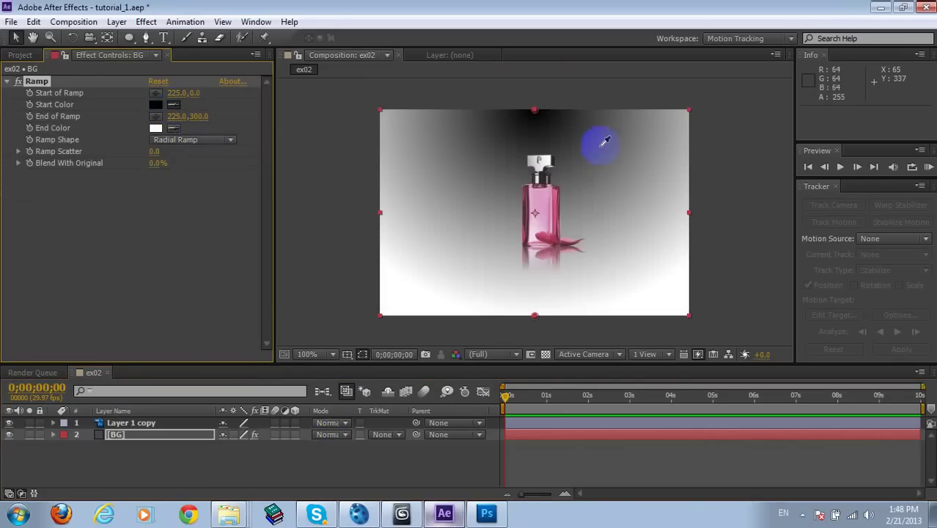
pyautogui.click(561, 187)
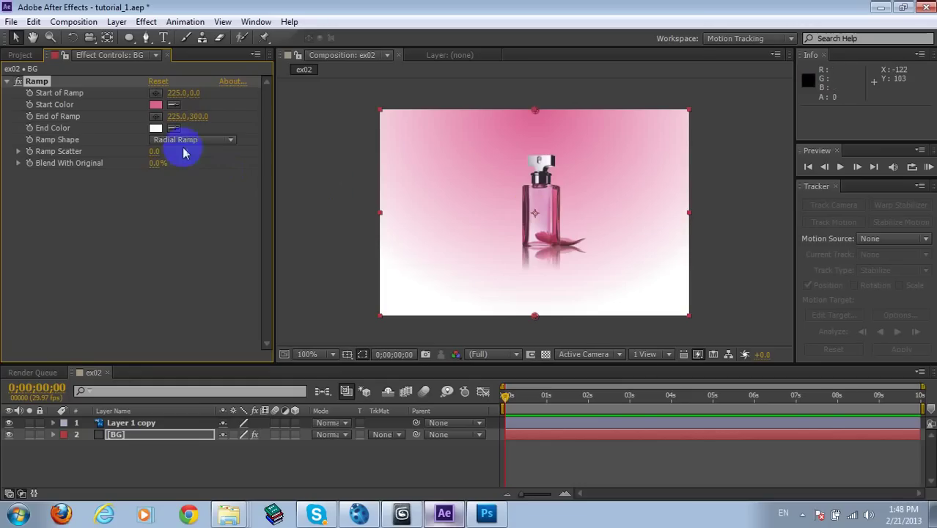
# Set the ramp's end color to the very dark burgundy 20000D.
pyautogui.click(155, 128)
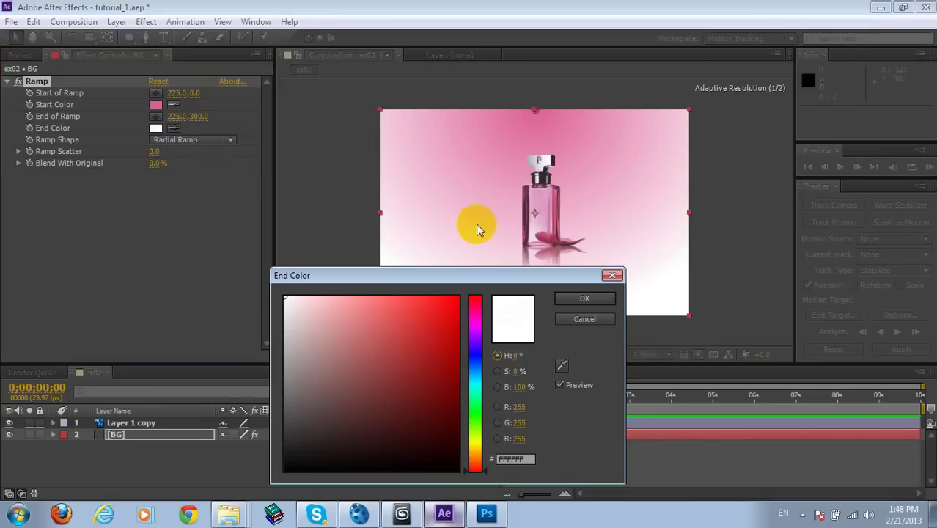
pyautogui.click(561, 365)
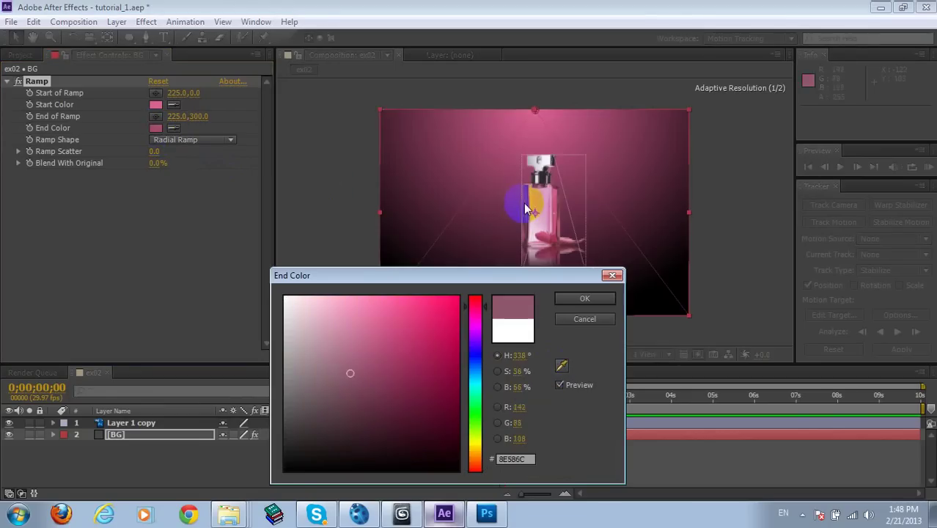
pyautogui.moveTo(441, 431); pyautogui.dragTo(461, 436)
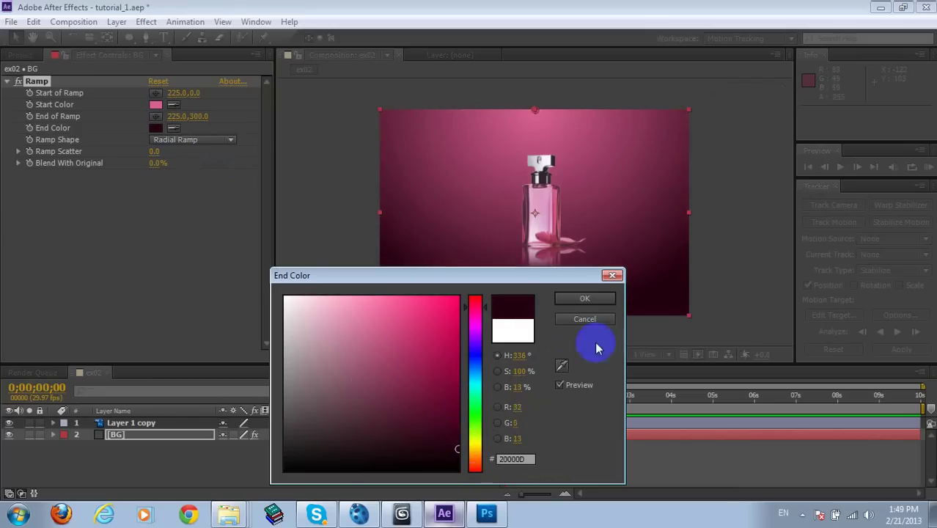
pyautogui.click(584, 299)
# Change the ramp's start color to the vivid pink FF2C82.
pyautogui.click(157, 105)
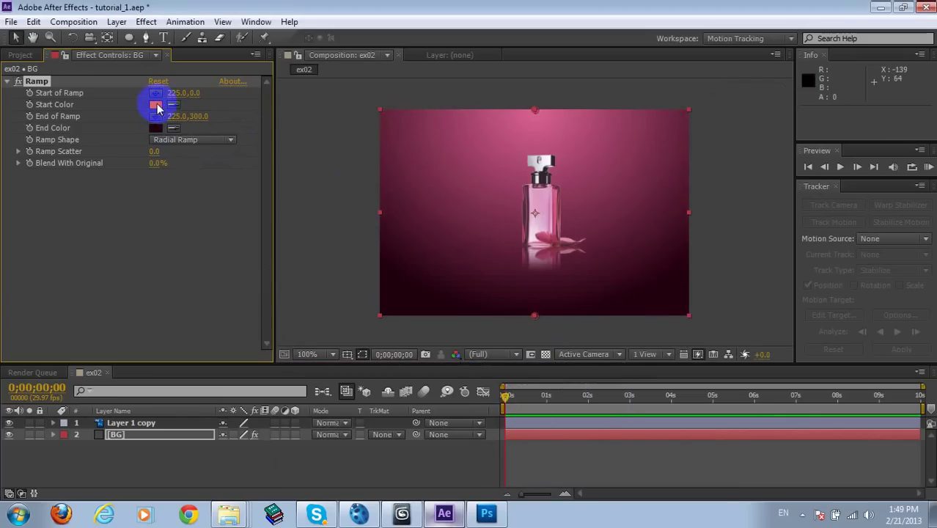
pyautogui.moveTo(423, 332); pyautogui.dragTo(429, 276)
pyautogui.click(575, 302)
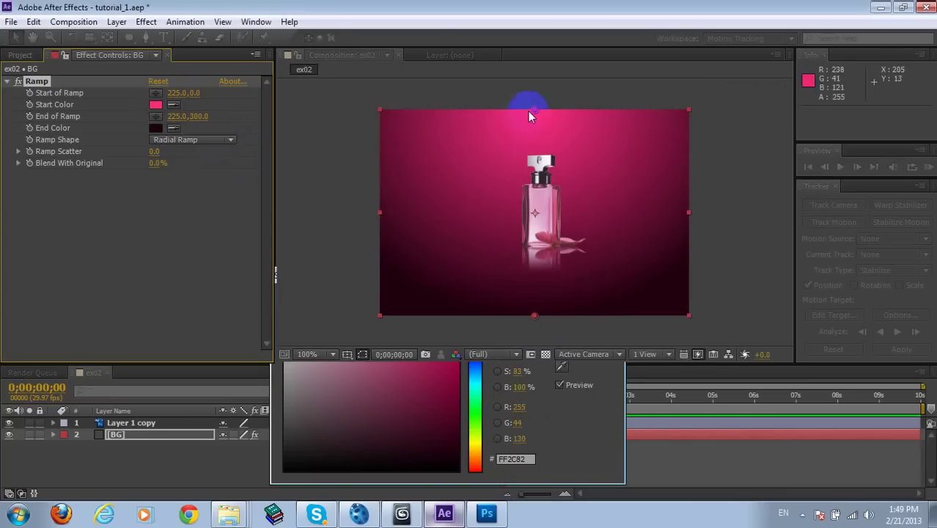
# Move the BG ramp's start point onto the bottle at 235, 157 and its end point to the frame's lower-left corner at 4, 301.
pyautogui.moveTo(531, 107); pyautogui.dragTo(539, 220)
pyautogui.moveTo(534, 316); pyautogui.dragTo(387, 296)
# Scale the bottle layer up to 63%.
pyautogui.click(132, 423)
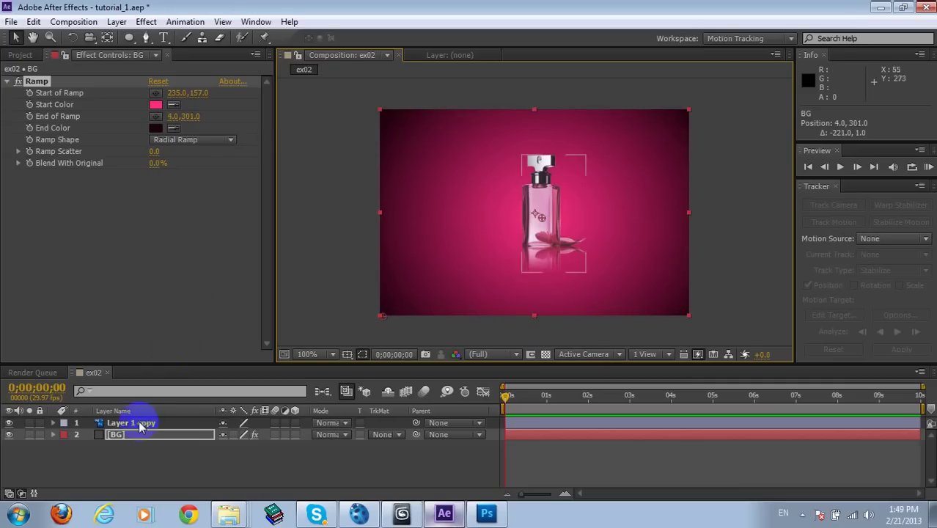
pyautogui.press('s')
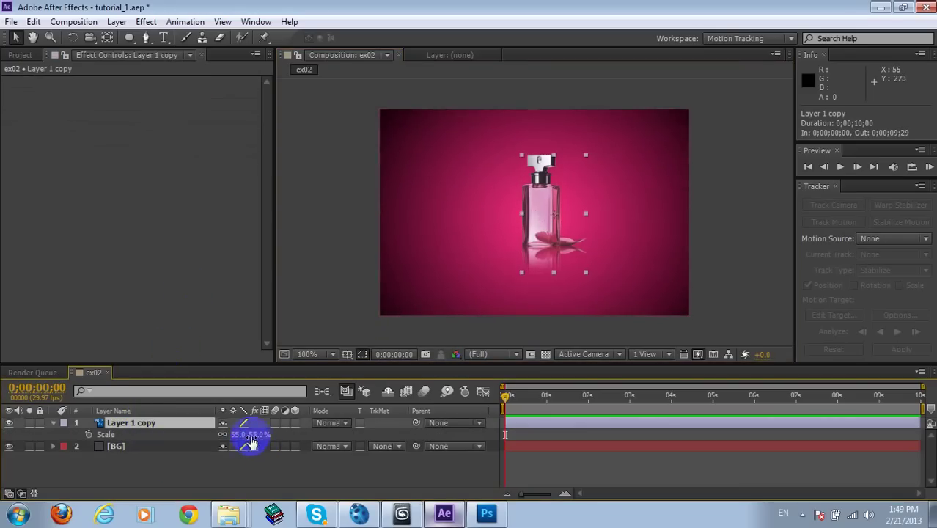
pyautogui.moveTo(254, 436); pyautogui.dragTo(258, 435)
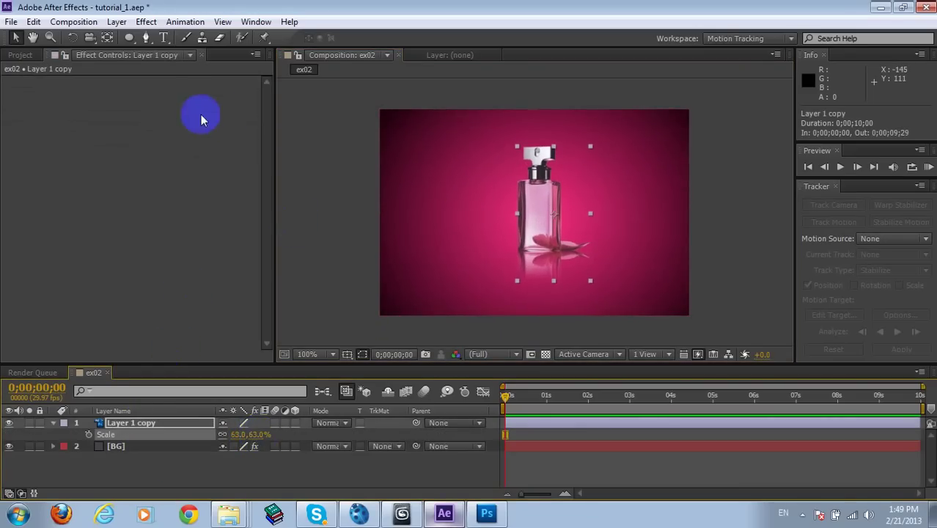
# Move the bottle layer's anchor point onto the bottle with Pan Behind and reposition the layer to 231.2, 194.5.
pyautogui.click(107, 38)
pyautogui.moveTo(547, 218); pyautogui.dragTo(538, 238)
pyautogui.click(15, 37)
pyautogui.click(340, 189)
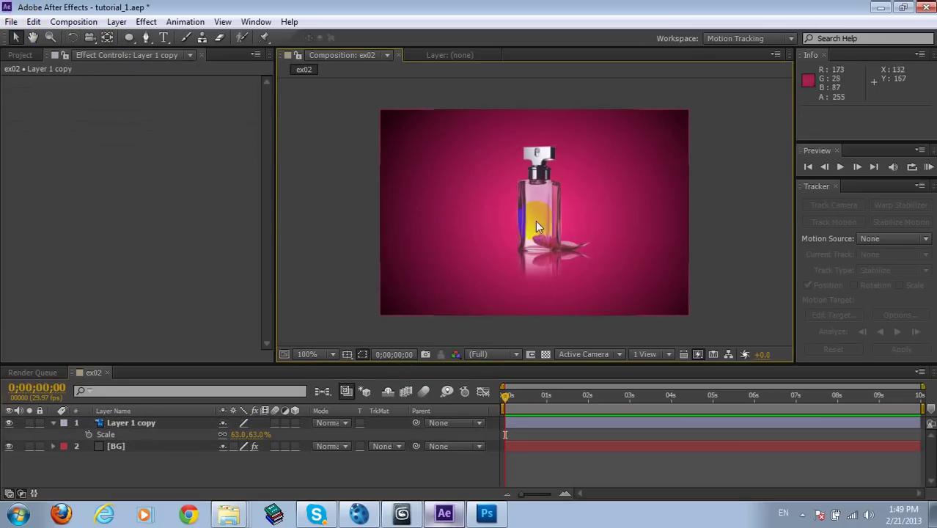
pyautogui.moveTo(543, 214); pyautogui.dragTo(540, 220)
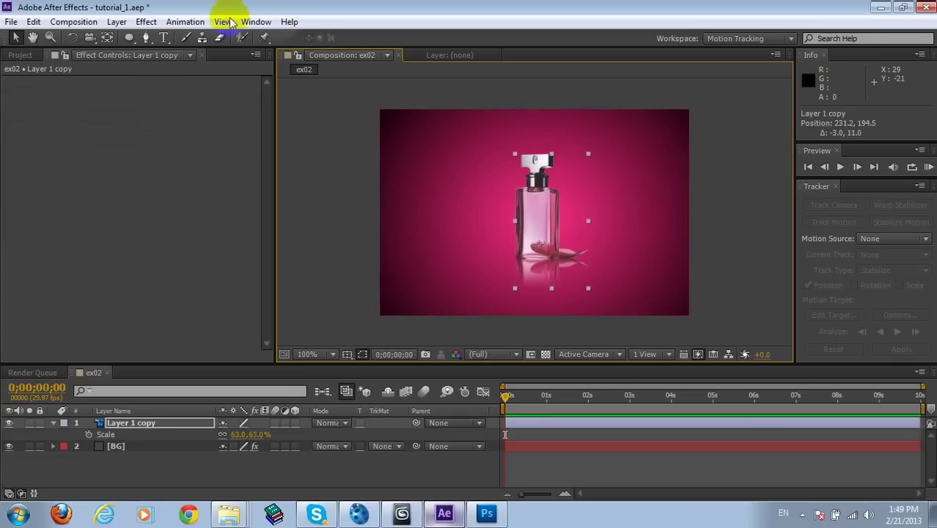
# Apply a Drop Shadow effect from the Perspective category to the bottle layer and set its distance to 0.
pyautogui.click(146, 21)
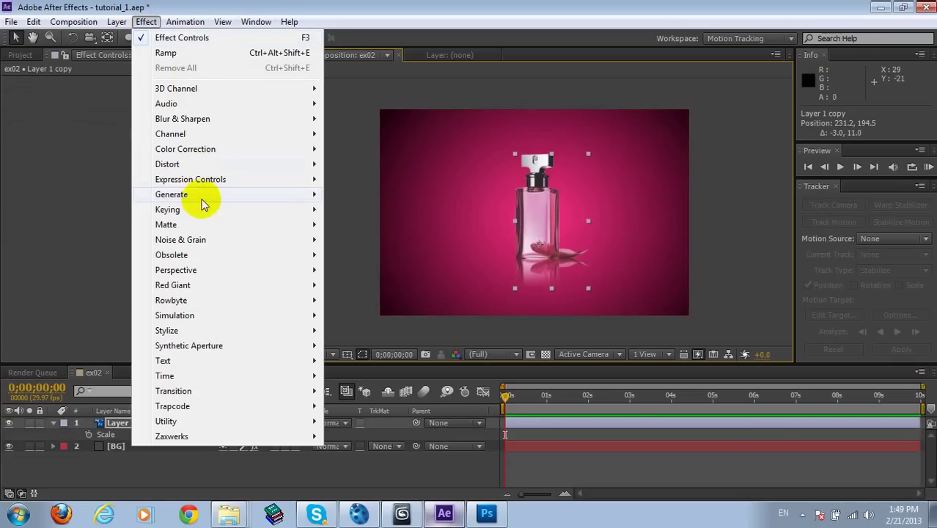
pyautogui.moveTo(204, 204)
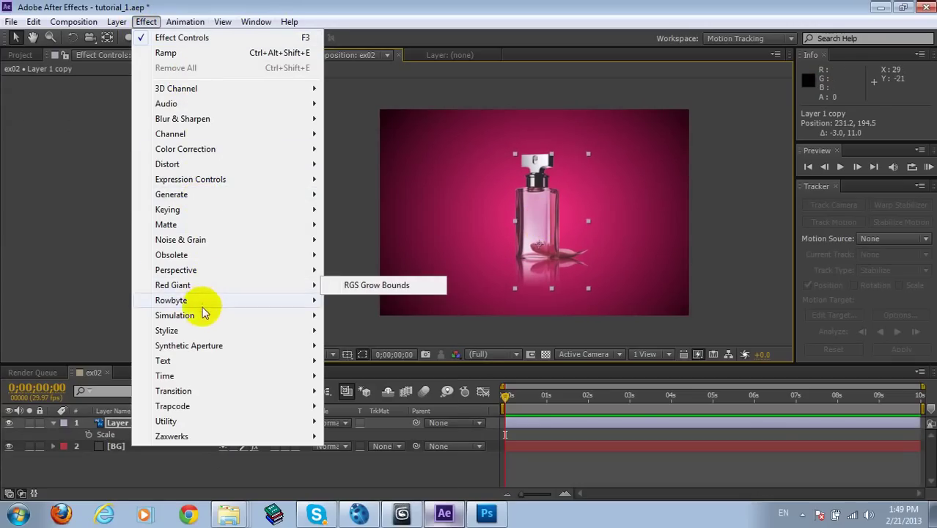
pyautogui.moveTo(209, 271)
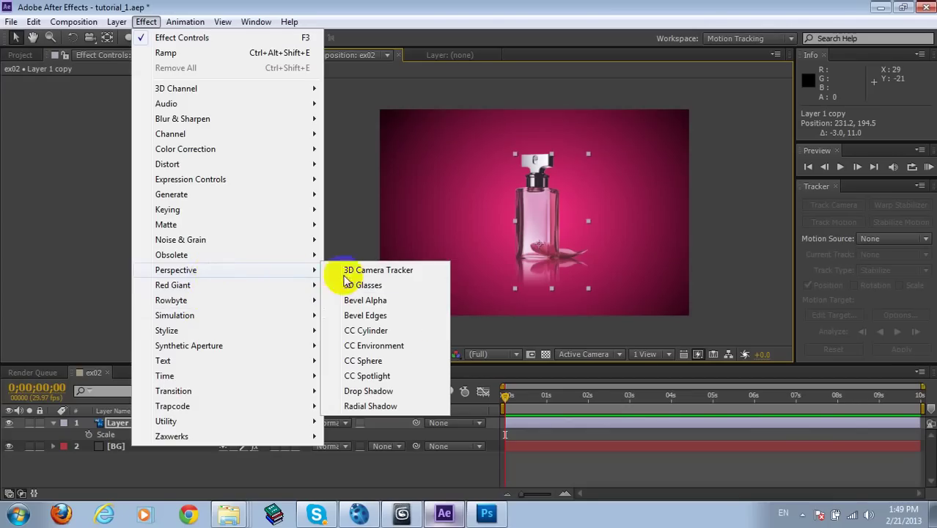
pyautogui.click(382, 389)
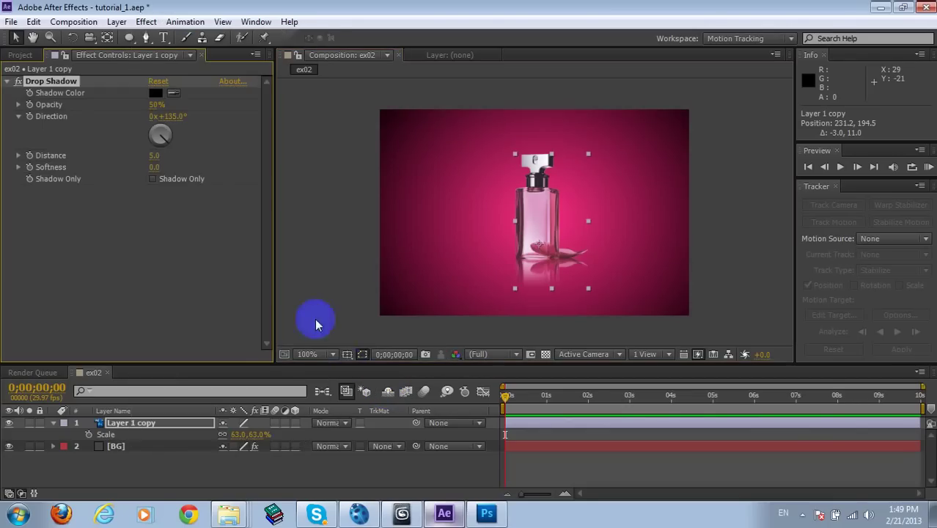
pyautogui.click(157, 153)
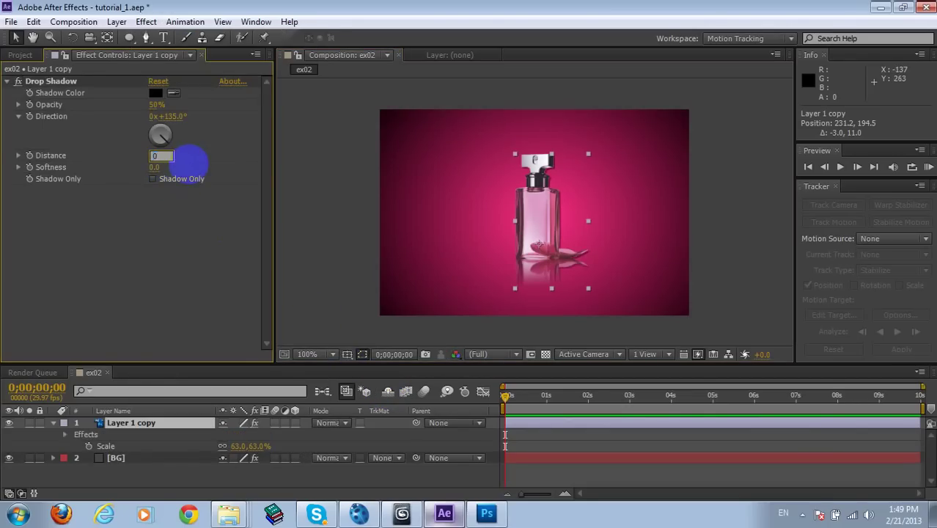
pyautogui.press('Return')
# Make the bottle's drop shadow white (FFFFFF) and set its softness to 84.
pyautogui.click(155, 94)
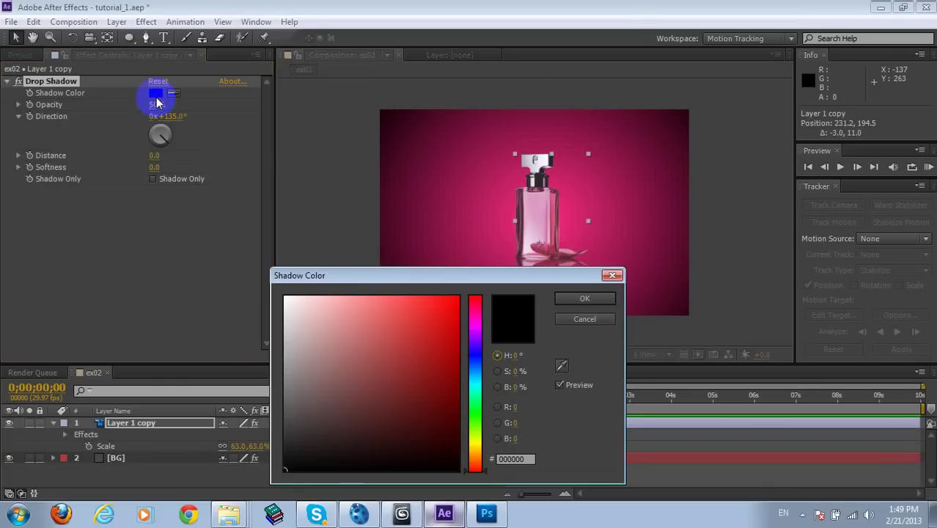
pyautogui.click(285, 297)
pyautogui.click(584, 299)
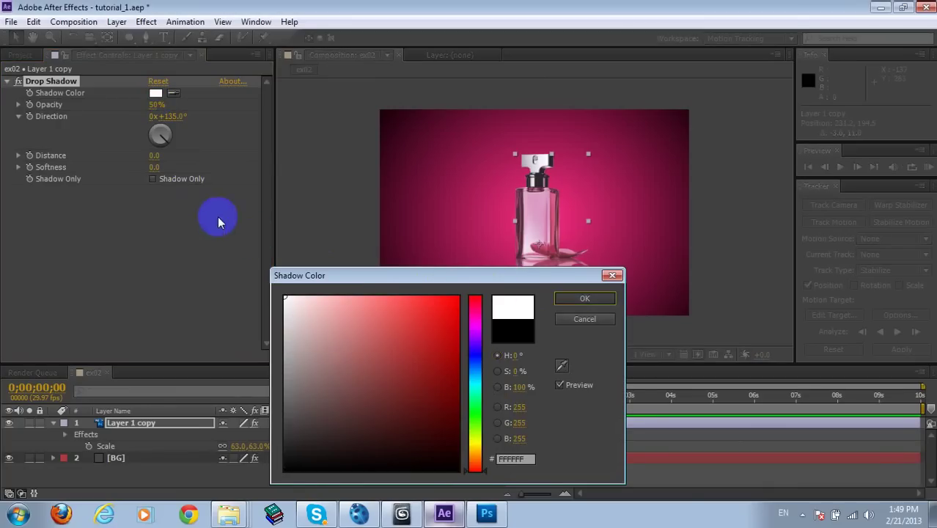
pyautogui.moveTo(162, 170); pyautogui.dragTo(214, 169)
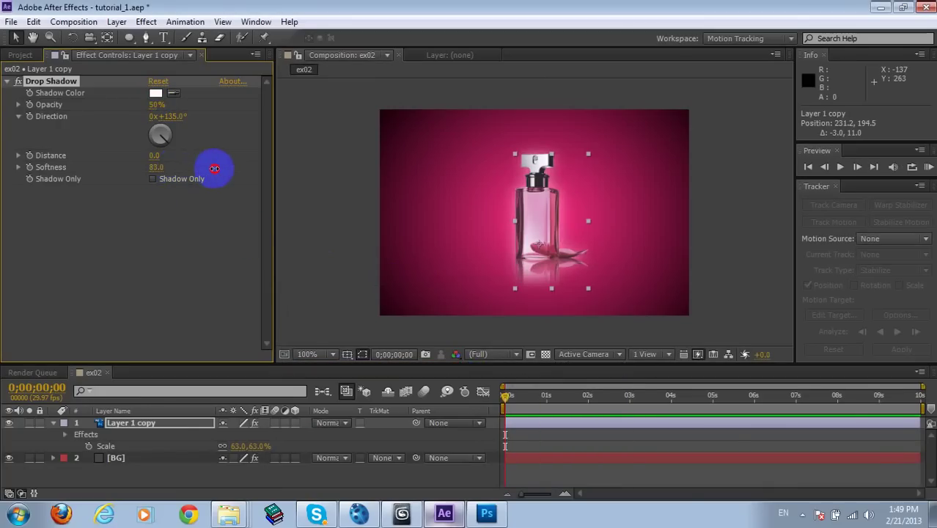
# Set the drop shadow's opacity to 41% and deselect the bottle layer.
pyautogui.click(154, 94)
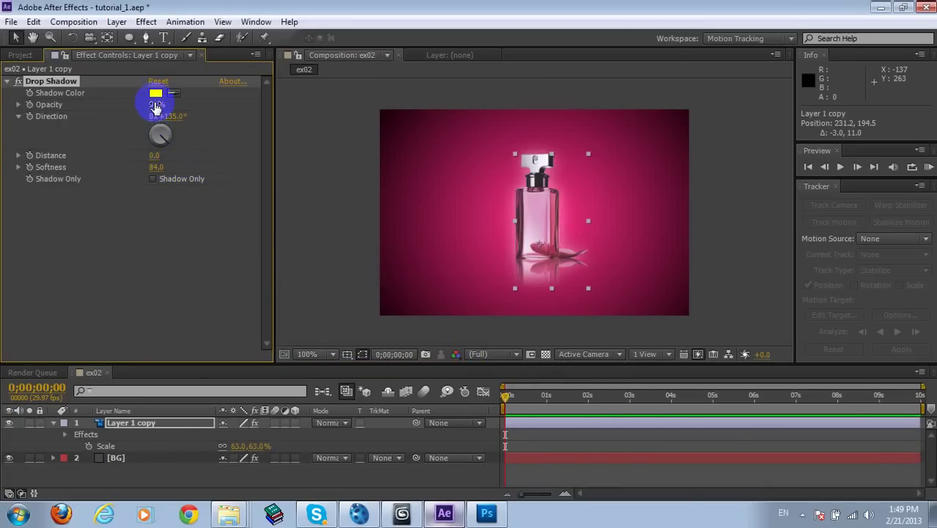
pyautogui.hotkey('ctrl', 'z')
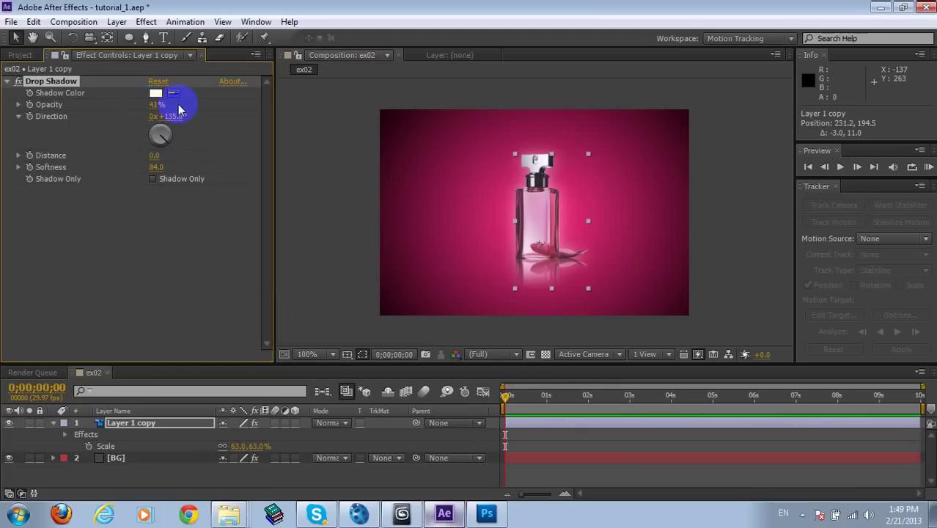
pyautogui.click(325, 166)
# Switch the Drop Shadow effect off and on again to compare the bottle with and without its glow.
pyautogui.click(12, 82)
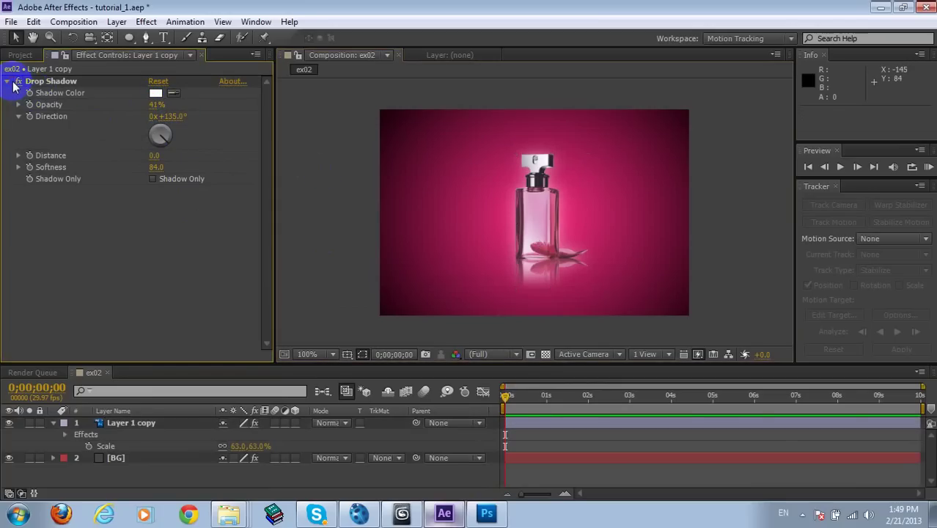
pyautogui.click(18, 83)
pyautogui.click(17, 82)
pyautogui.click(17, 83)
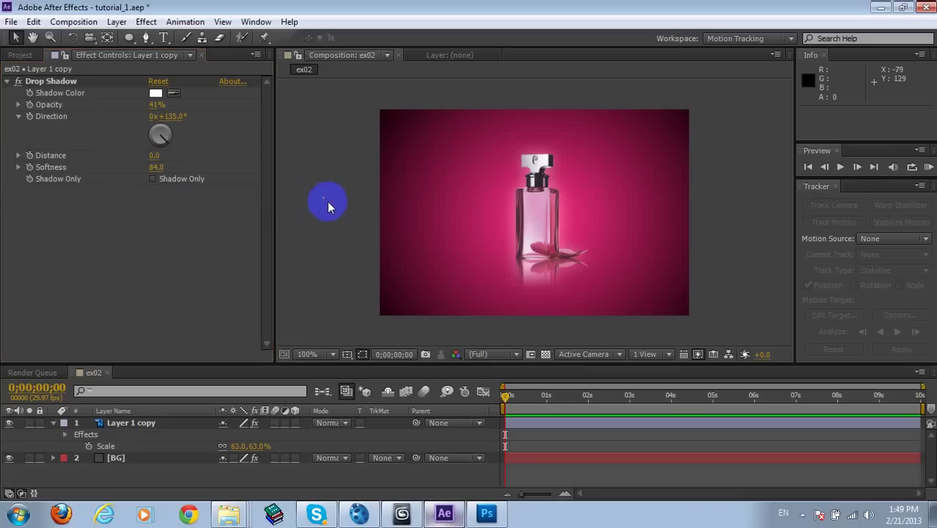
# Import the six images p1.png through p6.png from the Footage folder as separate footage files.
pyautogui.click(23, 55)
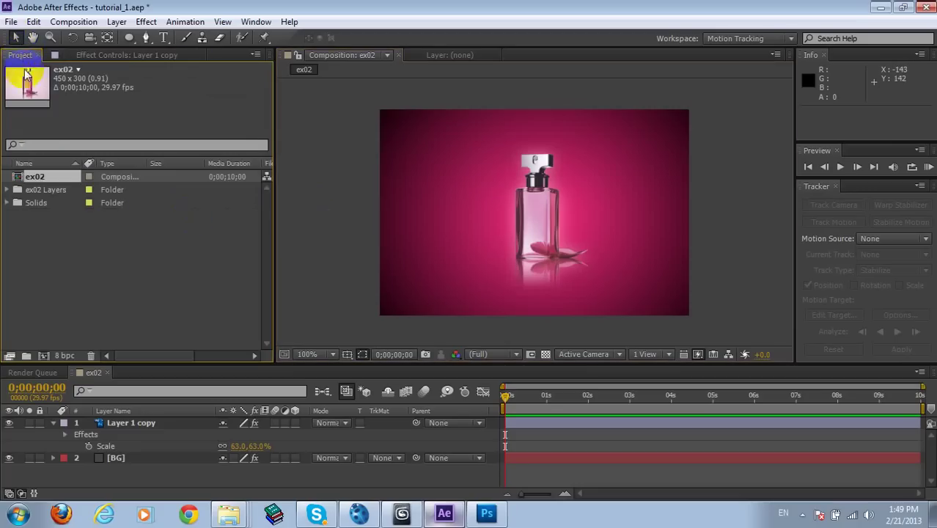
pyautogui.rightClick(50, 244)
pyautogui.moveTo(204, 306)
pyautogui.click(253, 313)
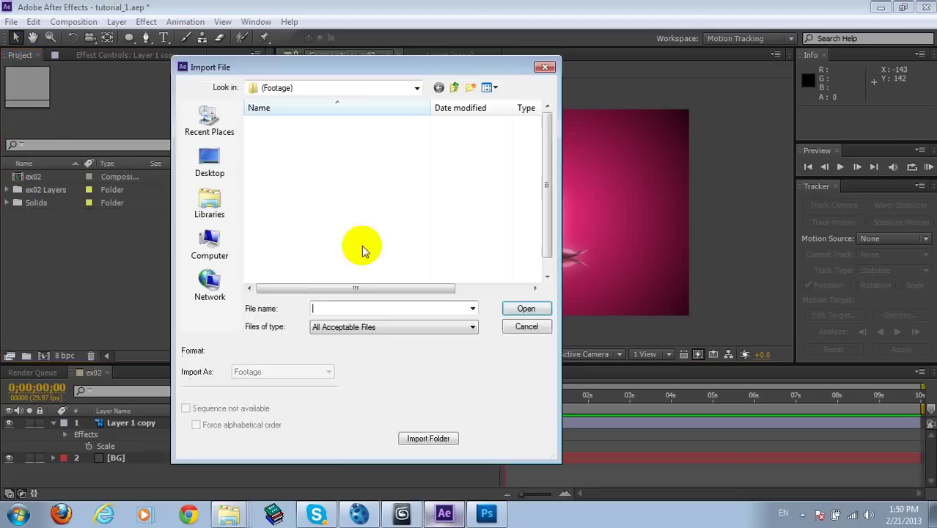
pyautogui.click(273, 202)
pyautogui.scroll(-1, 276, 242)
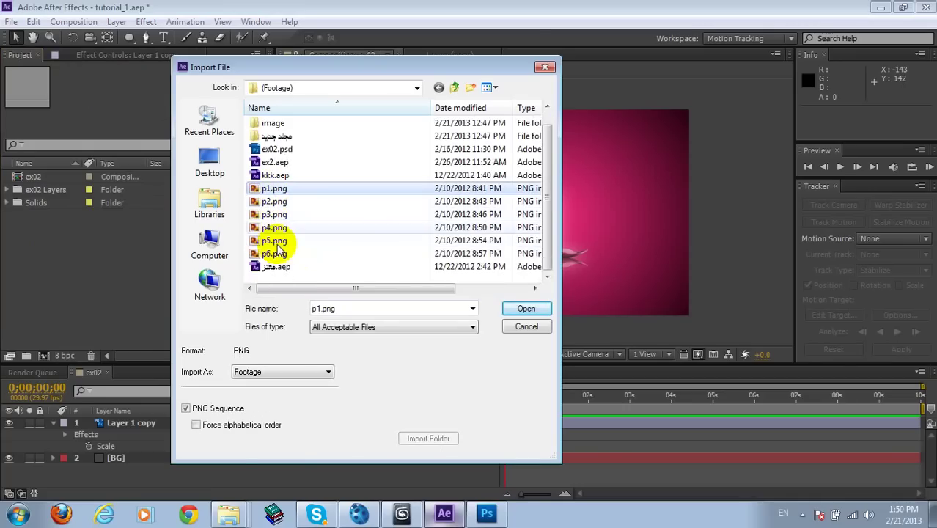
pyautogui.keyDown('shift'); pyautogui.click(277, 255); pyautogui.keyUp('shift')
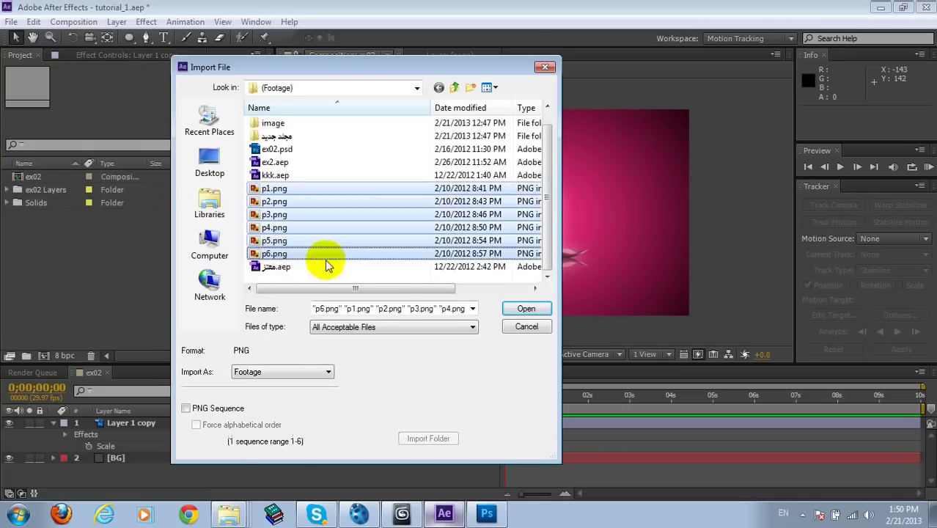
pyautogui.click(532, 309)
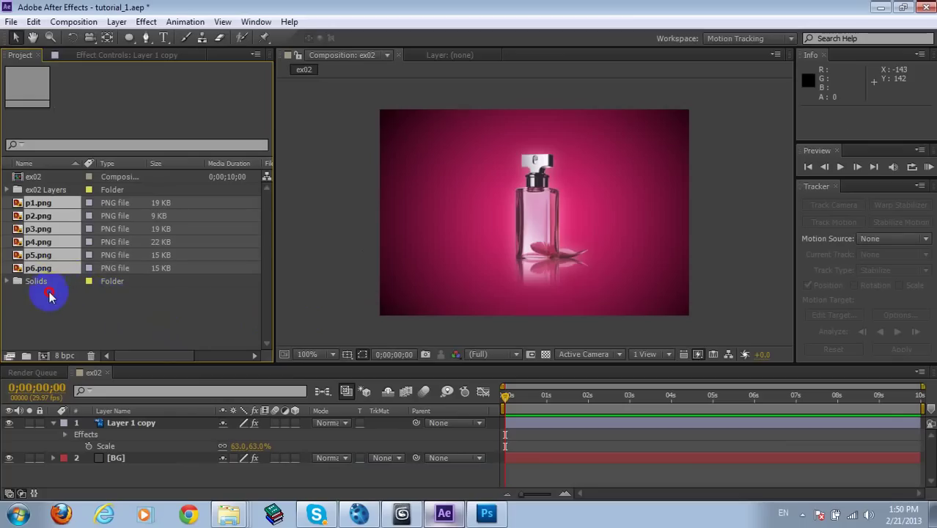
# Create a single composition from the six imported images, using p1.png's dimensions and a still duration of 0:00:06:00.
pyautogui.click(44, 356)
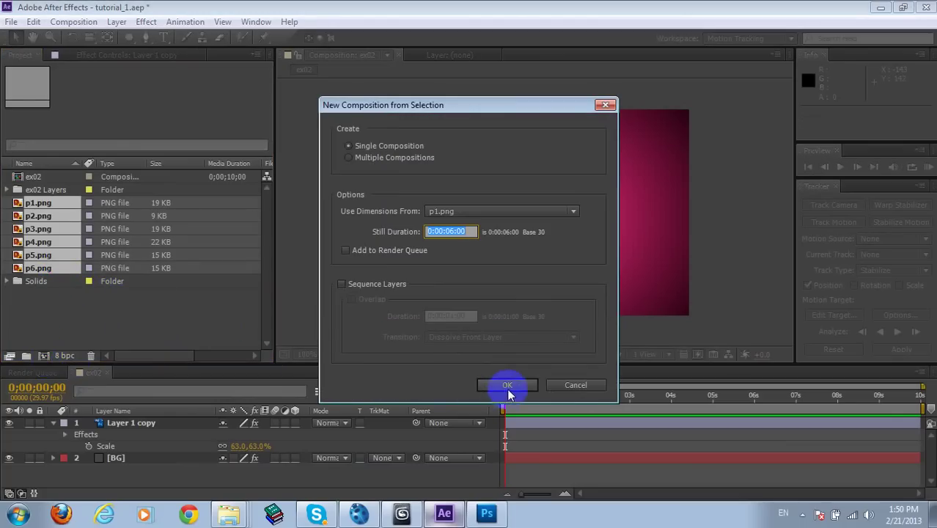
pyautogui.click(507, 388)
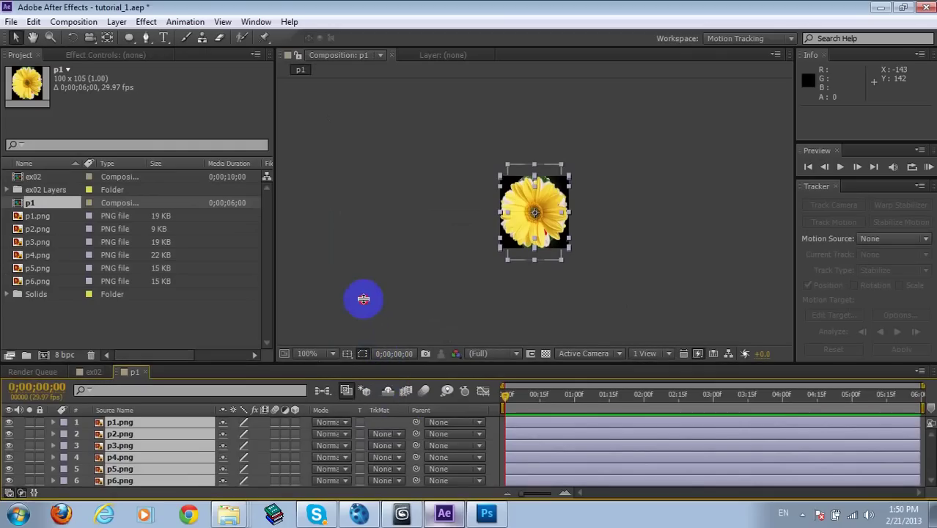
# Trim all six image layers to about one second and stagger p2.png through p6.png end to end after p1.png.
pyautogui.moveTo(363, 298); pyautogui.dragTo(363, 300)
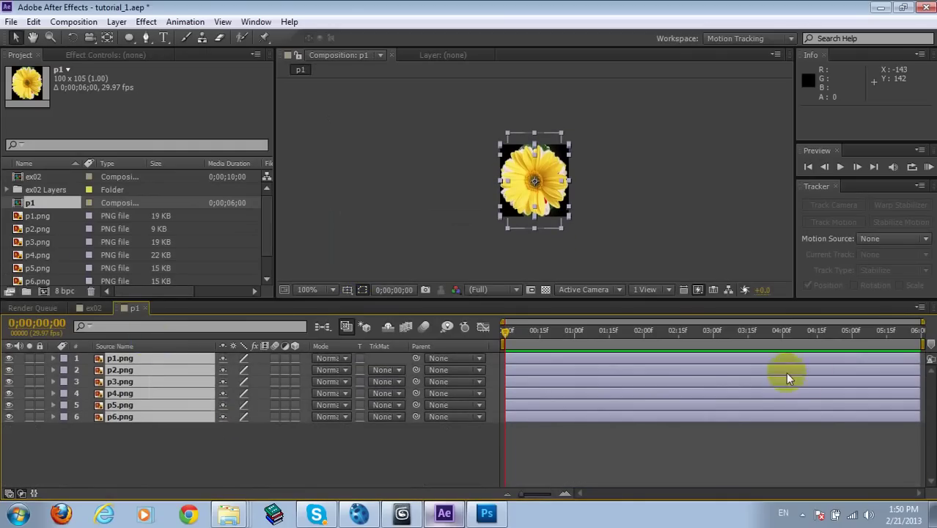
pyautogui.moveTo(918, 357); pyautogui.dragTo(583, 353)
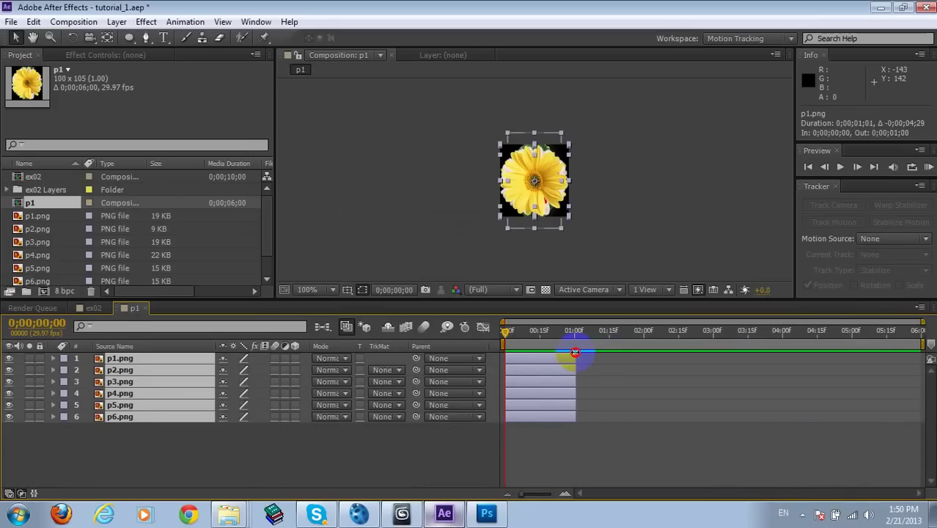
pyautogui.click(538, 457)
pyautogui.moveTo(584, 374); pyautogui.dragTo(790, 394)
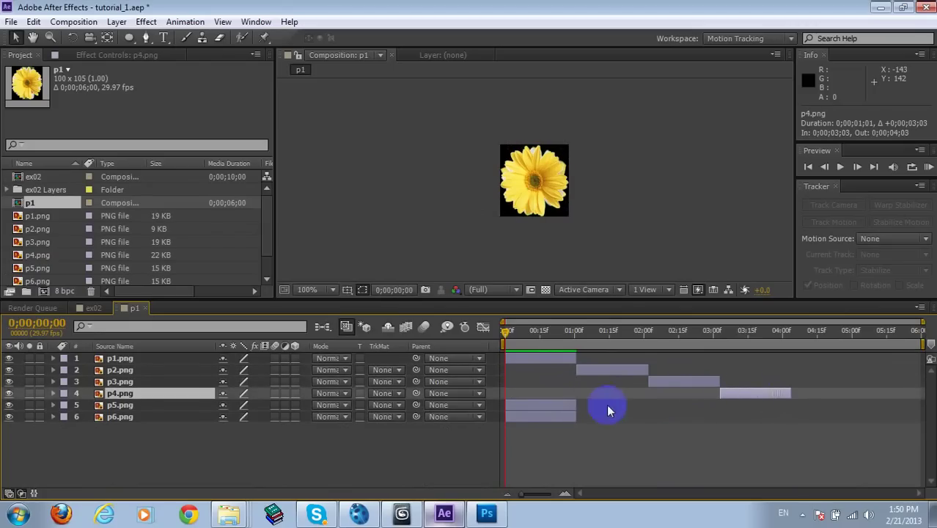
pyautogui.moveTo(549, 408); pyautogui.dragTo(839, 414)
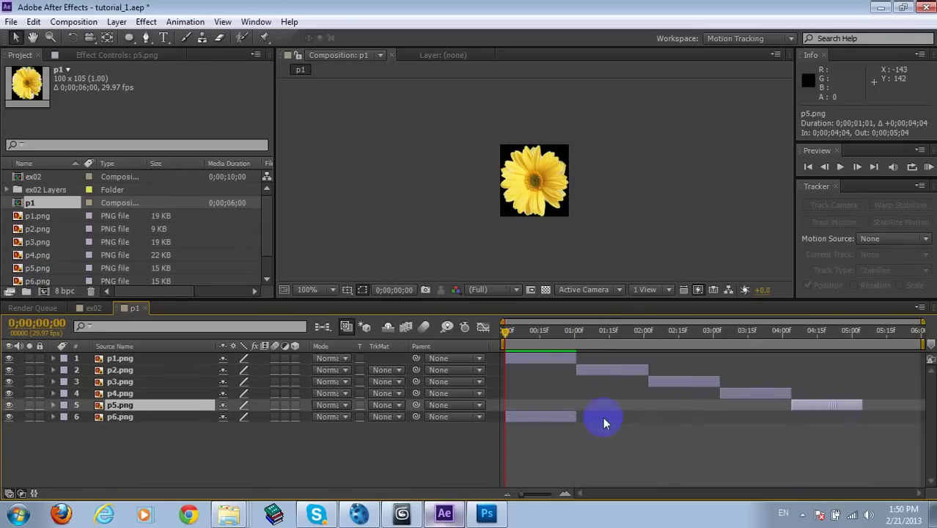
pyautogui.moveTo(530, 424); pyautogui.dragTo(892, 423)
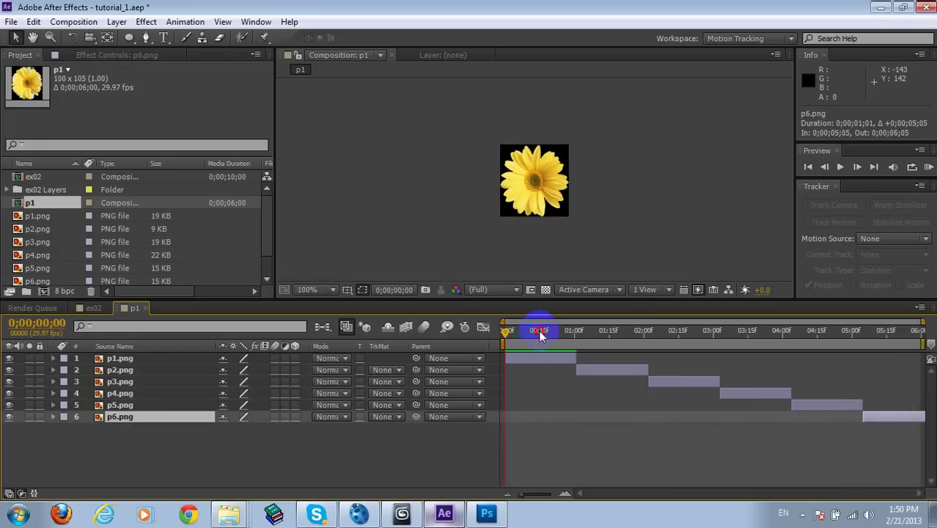
# Scale the p4.png layer down to 65% so the image fits the p1 composition's frame.
pyautogui.click(674, 332)
pyautogui.moveTo(707, 339); pyautogui.dragTo(748, 332)
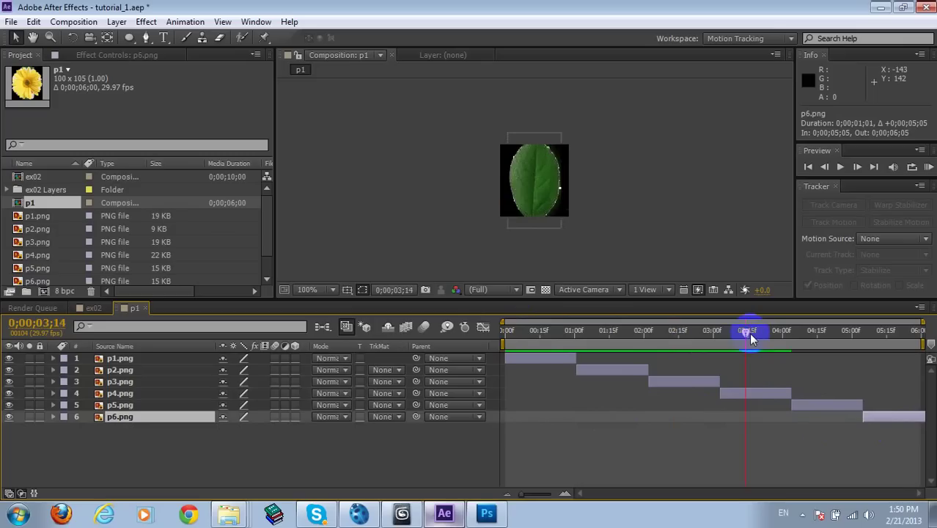
pyautogui.click(766, 396)
pyautogui.press('s')
pyautogui.moveTo(262, 405); pyautogui.dragTo(253, 405)
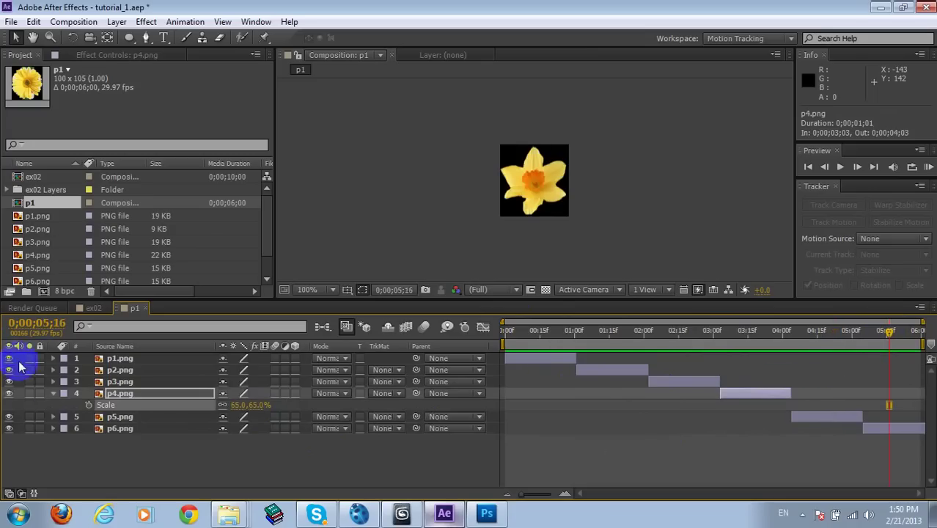
pyautogui.click(53, 393)
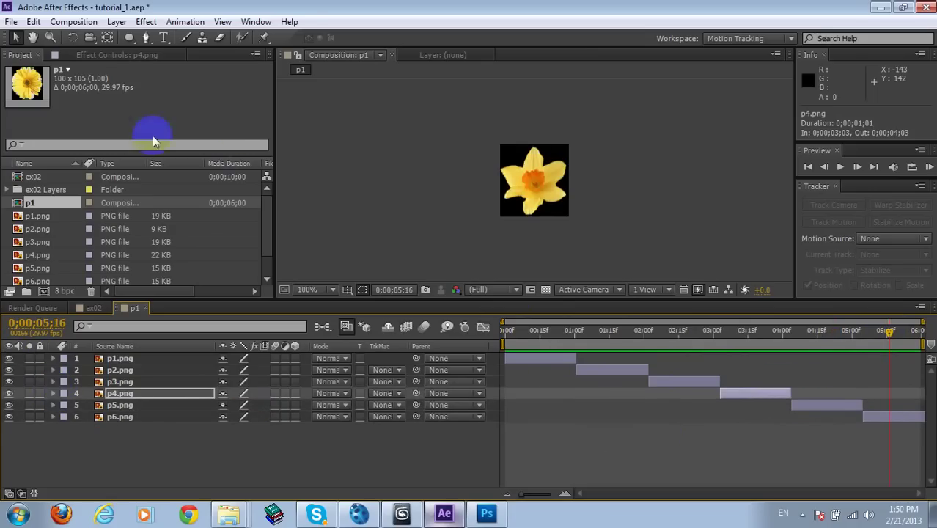
# Place the p1 composition as the top layer in ex02, in the background's upper-left area, and collapse the bottle layer's properties.
pyautogui.click(91, 308)
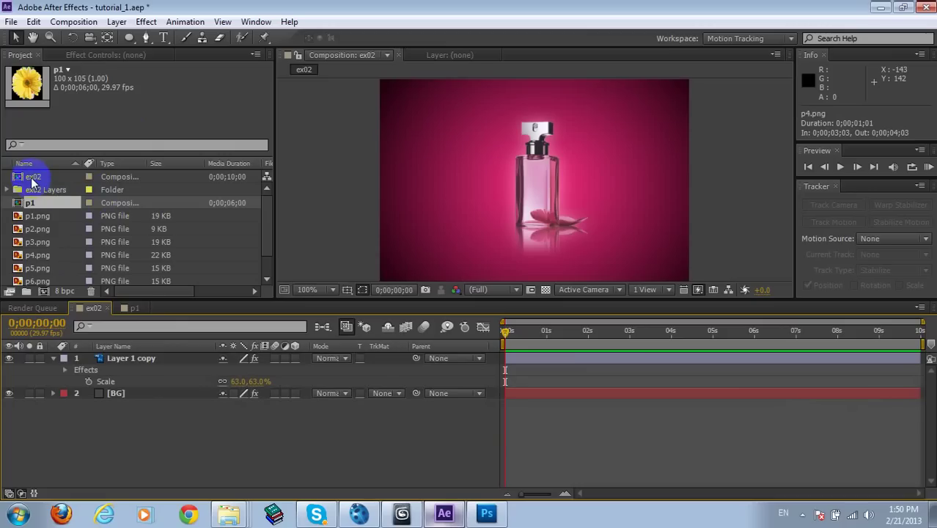
pyautogui.moveTo(30, 202); pyautogui.dragTo(432, 132)
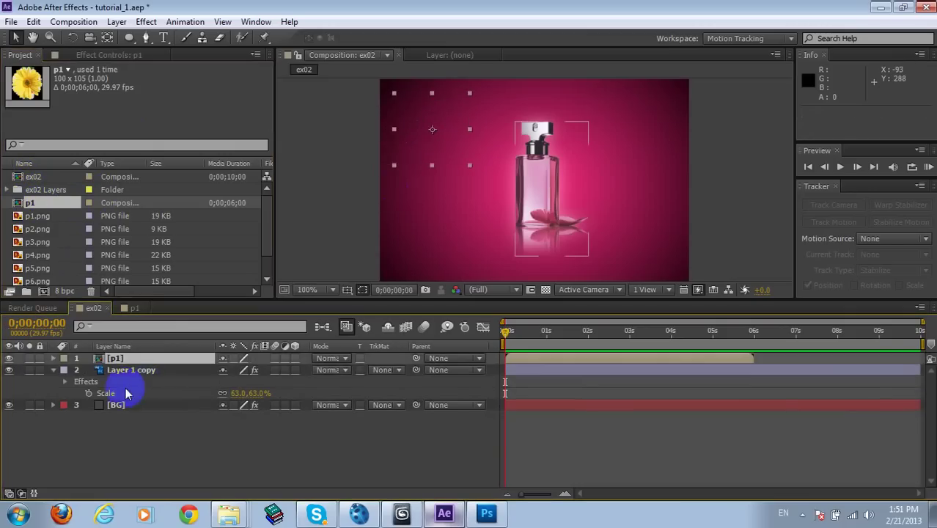
pyautogui.click(52, 370)
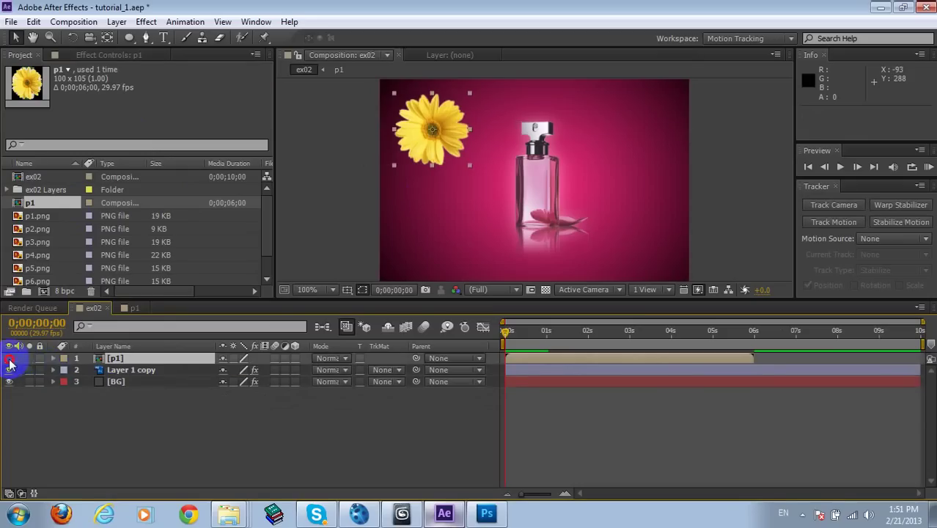
# Hide the p1 layer in ex02 and add a dark gray solid as the top layer, renamed part1.
pyautogui.click(8, 358)
pyautogui.rightClick(137, 439)
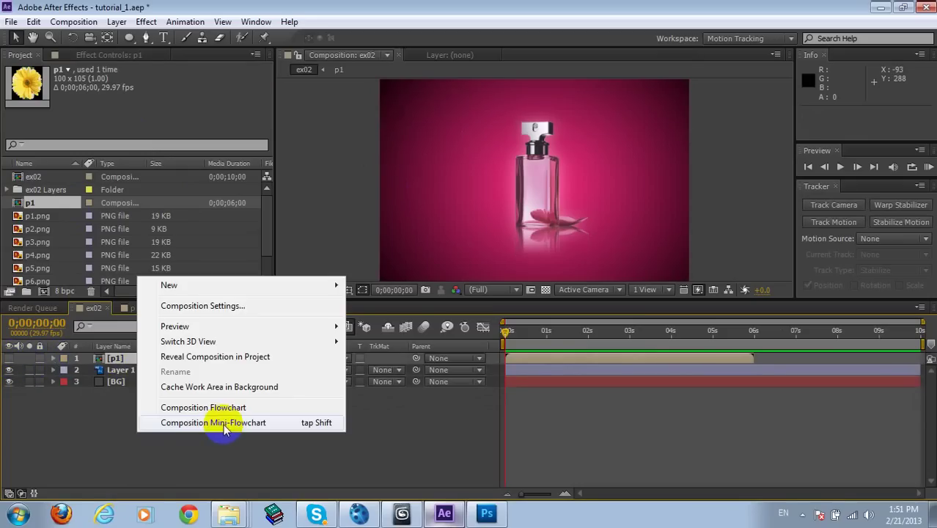
pyautogui.moveTo(333, 285)
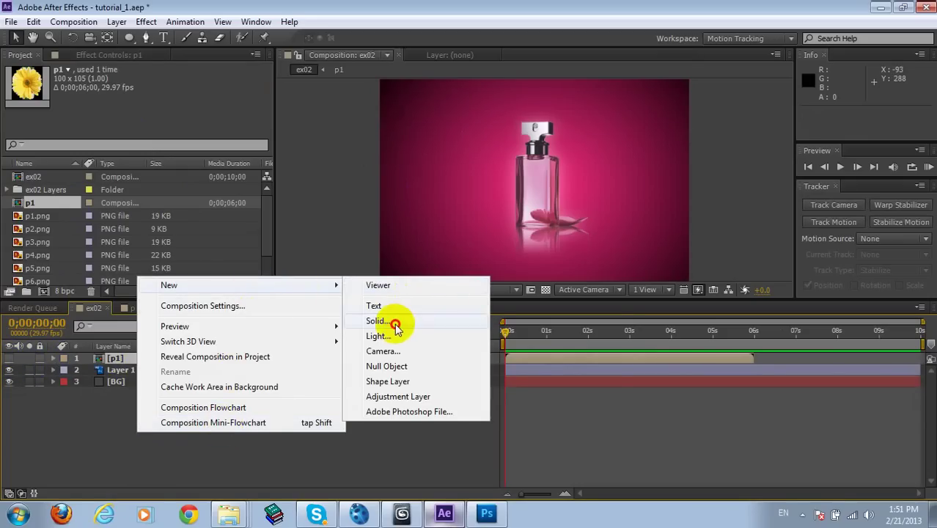
pyautogui.click(395, 325)
pyautogui.click(509, 372)
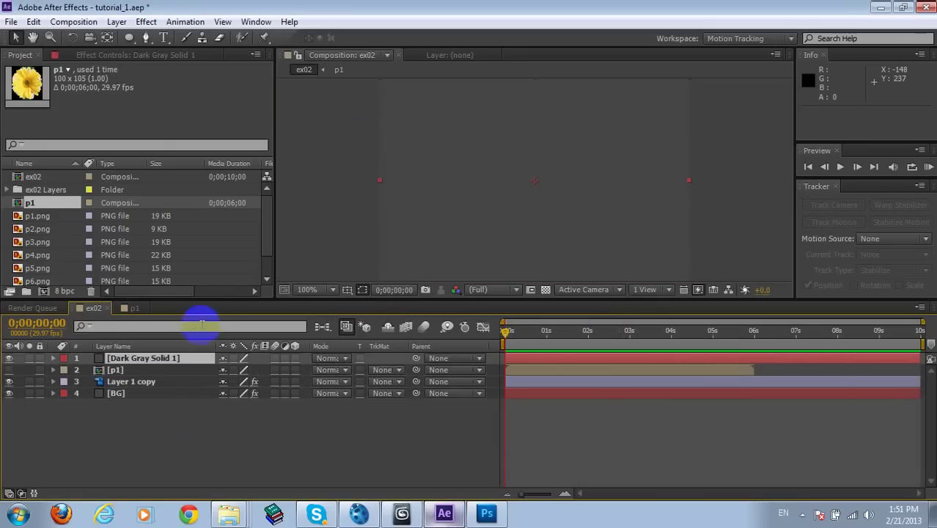
pyautogui.press('Return')
pyautogui.write('part1')
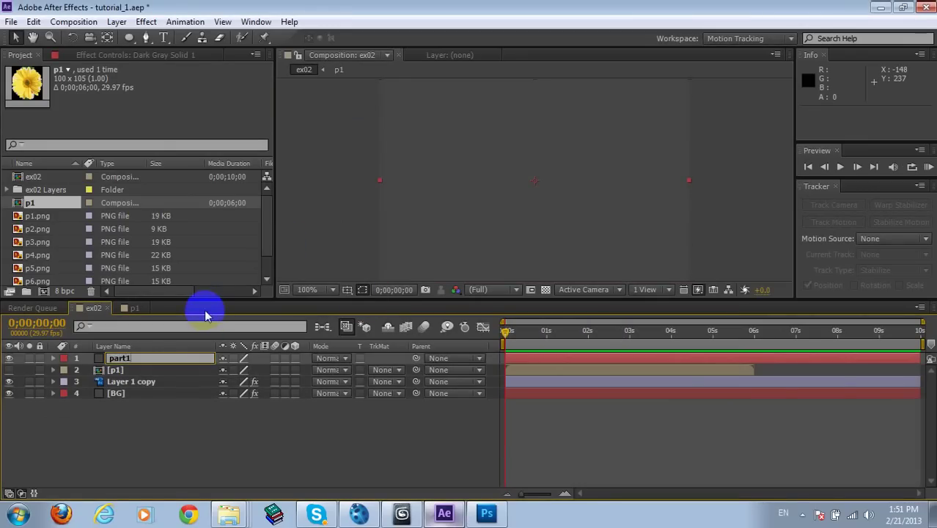
pyautogui.press('Return')
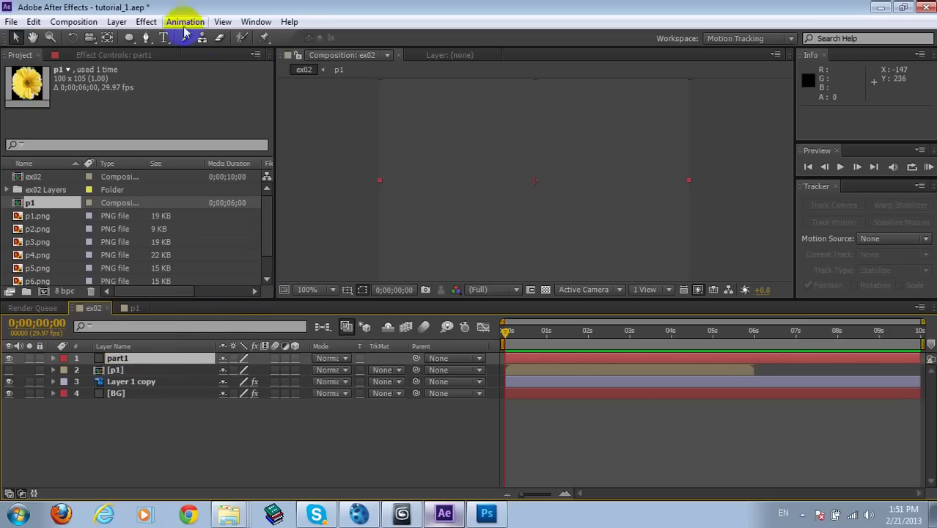
# Apply the Particular effect to part1, then set its emitter Velocity to 5 and Emitter Type to Box.
pyautogui.click(145, 21)
pyautogui.moveTo(249, 408)
pyautogui.click(355, 408)
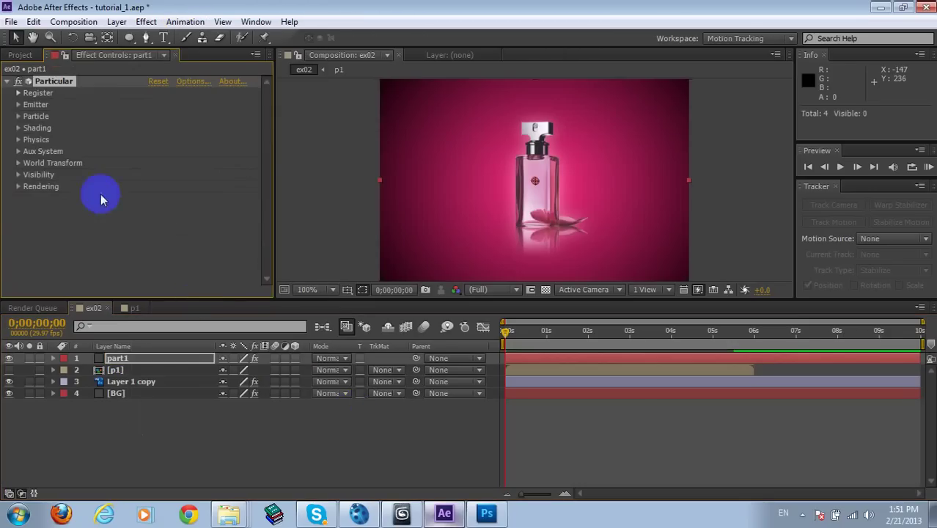
pyautogui.click(19, 105)
pyautogui.scroll(-1, 129, 146)
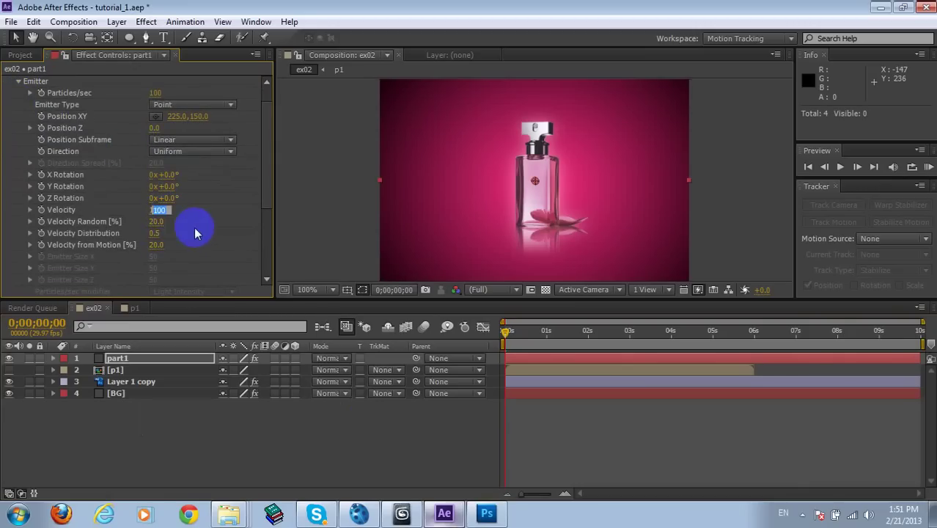
pyautogui.write('5')
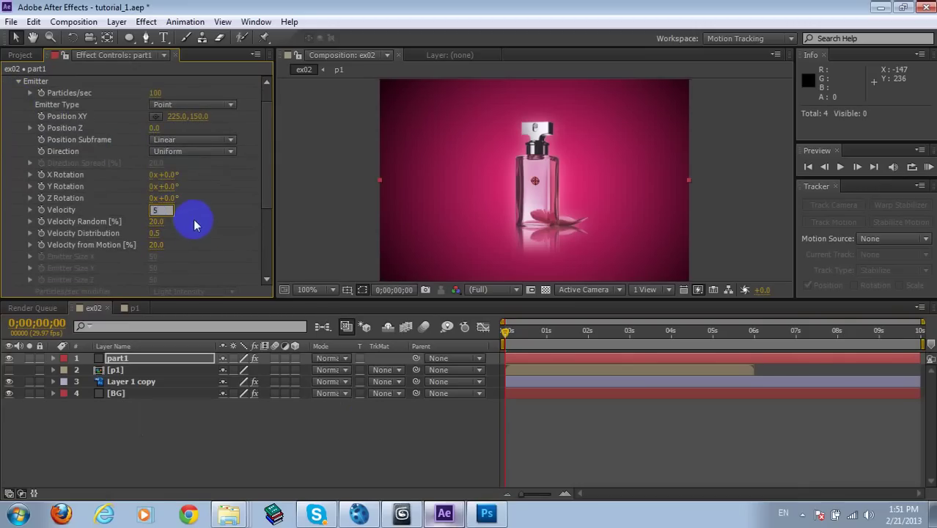
pyautogui.click(190, 105)
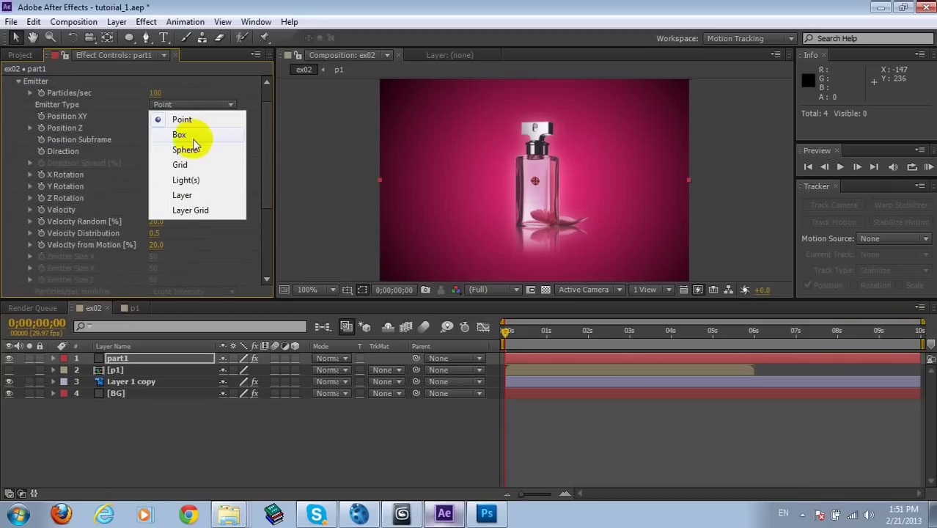
pyautogui.click(181, 134)
# Place the emitter's Position XY over the lower part of the bottle, at about 230, 192.
pyautogui.moveTo(534, 185); pyautogui.dragTo(537, 211)
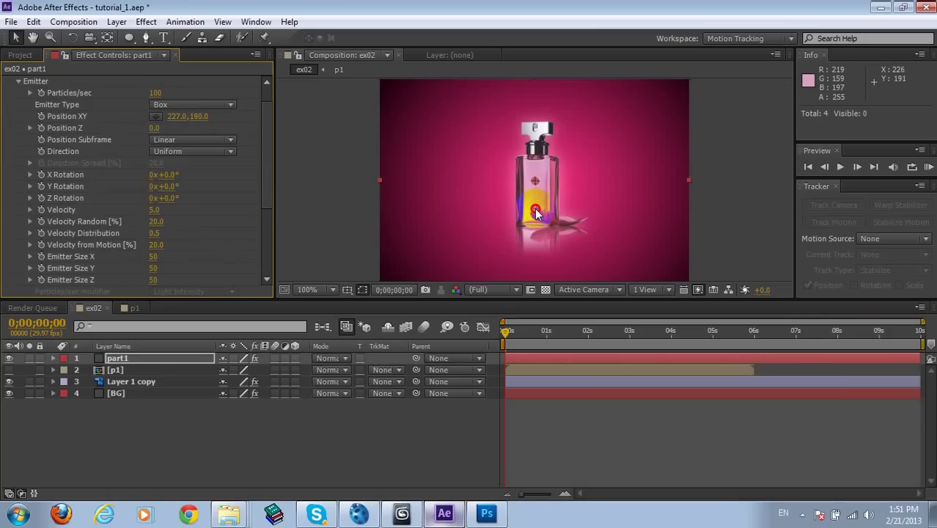
pyautogui.hotkey('ctrl', 'z')
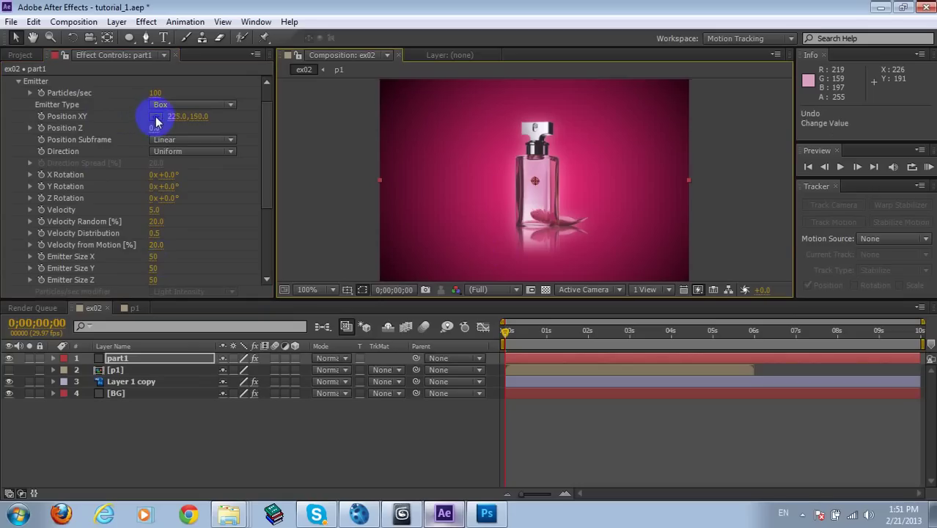
pyautogui.click(156, 116)
pyautogui.click(538, 211)
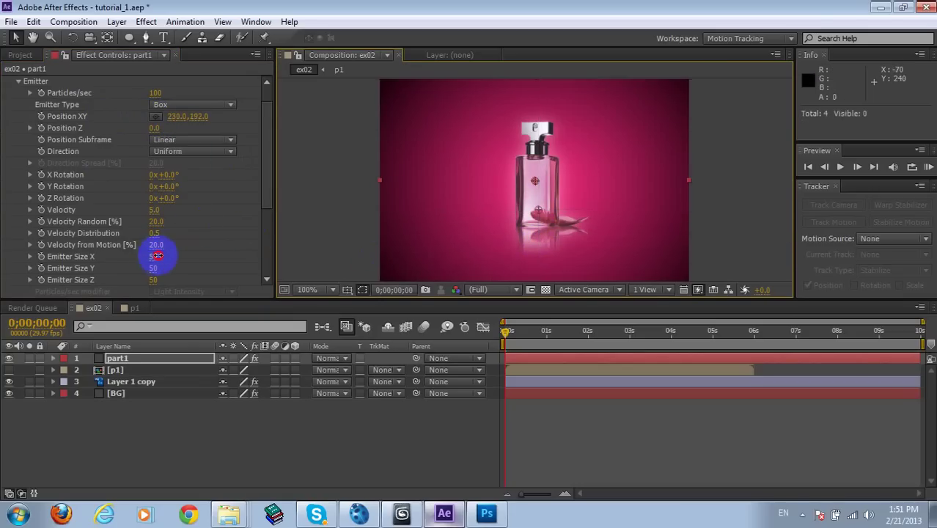
# Set the emitter size to X 70, Y 34 and Z 87, and reduce Particles/sec to 20.
pyautogui.moveTo(181, 252); pyautogui.dragTo(194, 252)
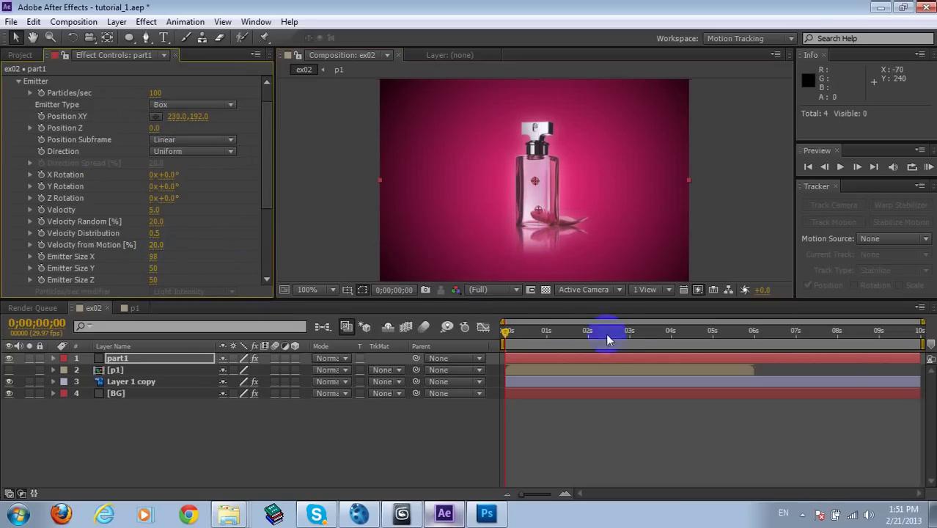
pyautogui.click(633, 331)
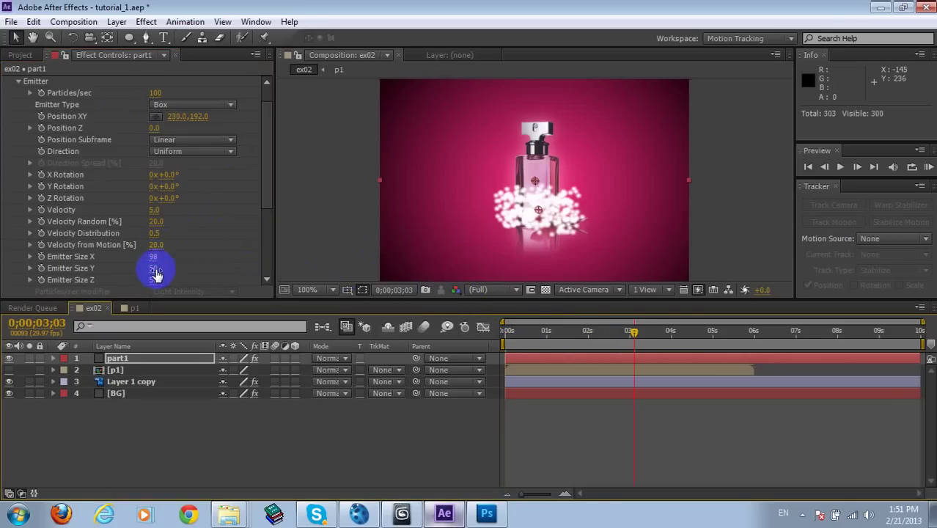
pyautogui.moveTo(148, 256); pyautogui.dragTo(178, 276)
pyautogui.click(155, 92)
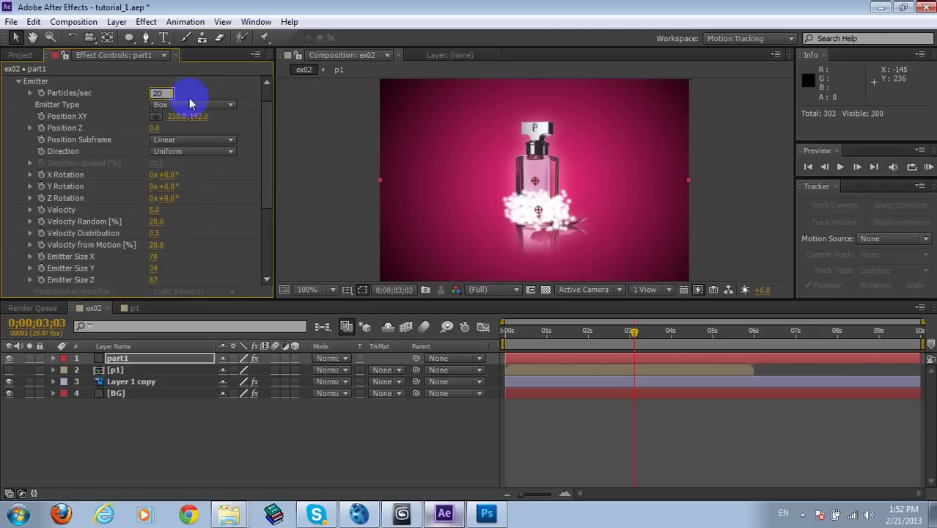
pyautogui.press('Return')
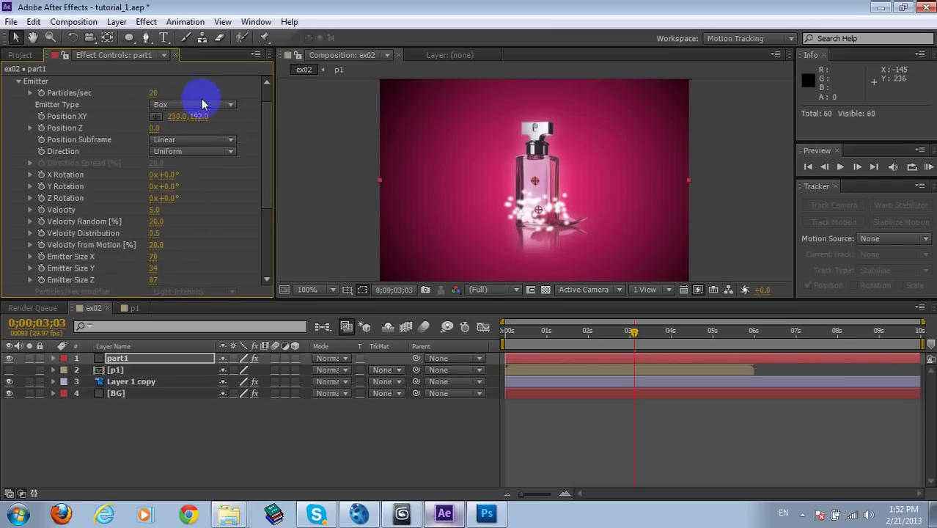
# Set the particle Life to 12 seconds and the Particle Type to Sprite.
pyautogui.click(18, 83)
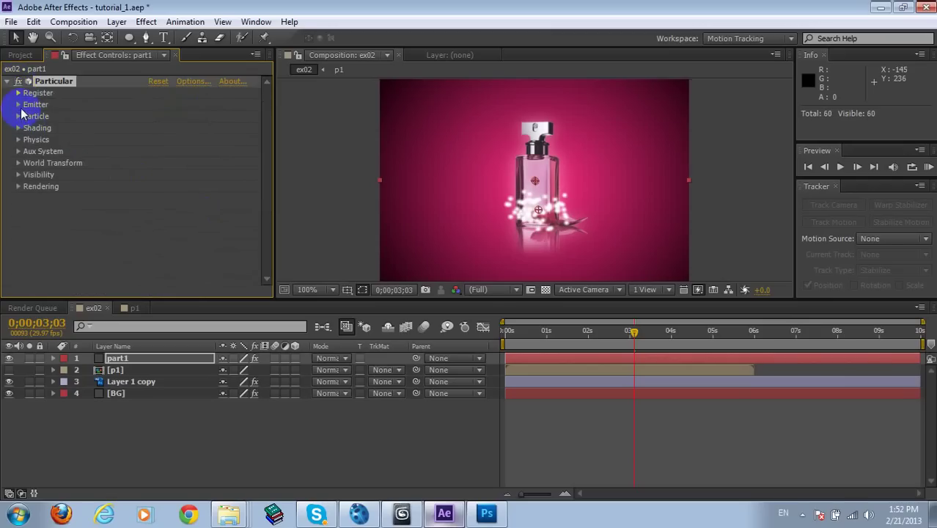
pyautogui.click(18, 116)
pyautogui.scroll(-1, 87, 102)
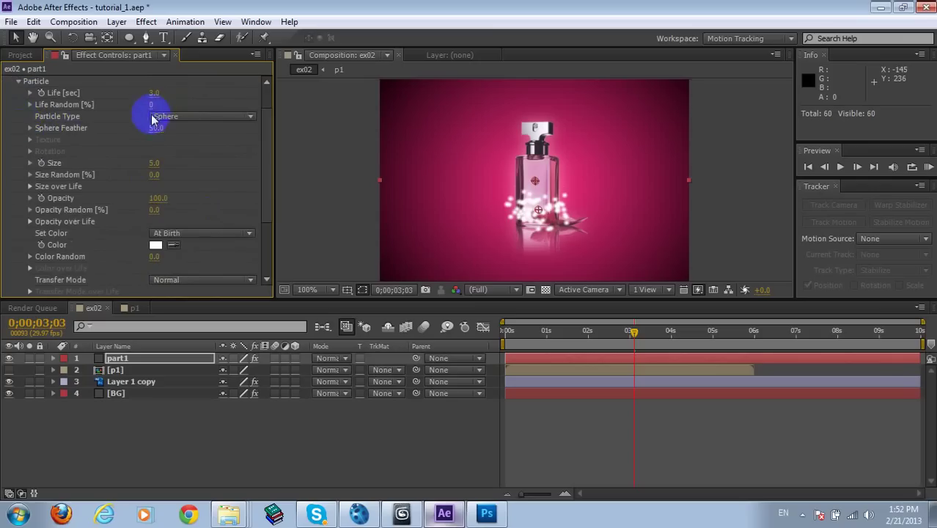
pyautogui.write('12')
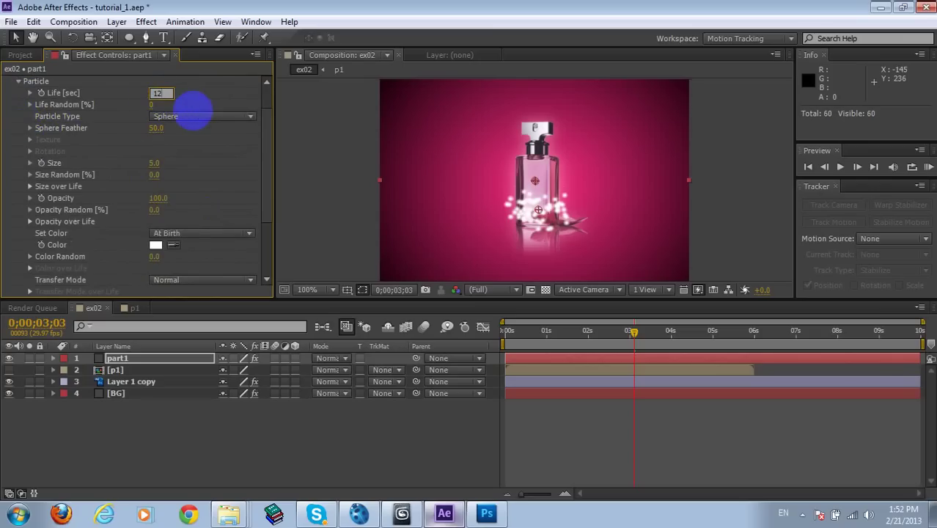
pyautogui.click(202, 116)
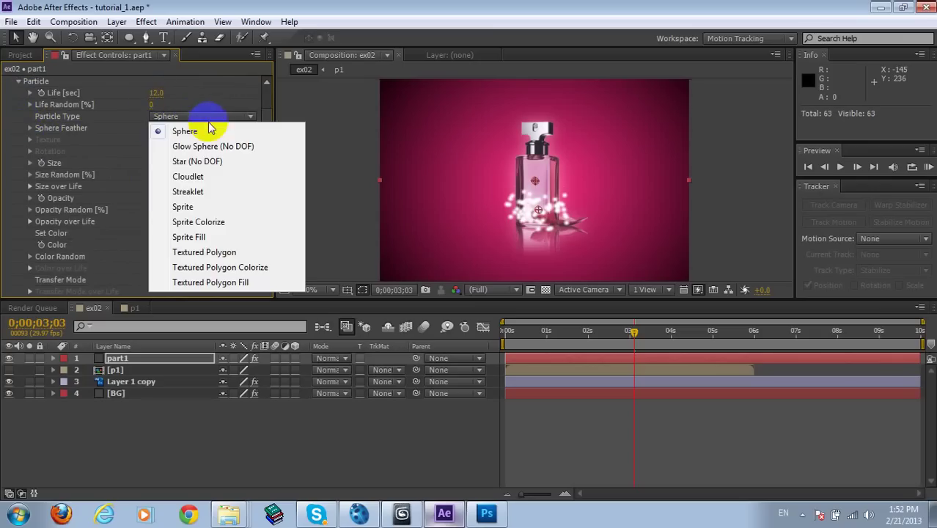
pyautogui.click(183, 207)
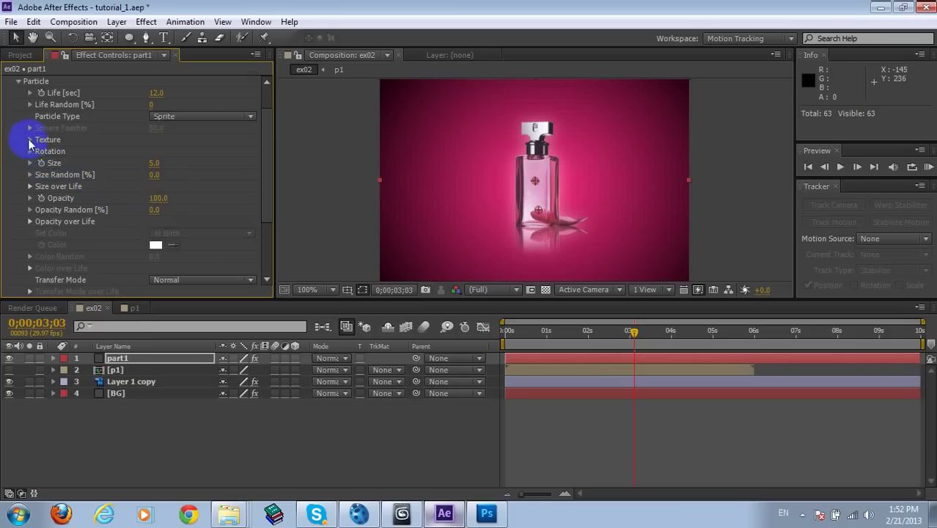
# Use the p1 layer as the sprite texture with Time Sampling set to Random - Still Frame, and inspect the flowers up close.
pyautogui.click(30, 140)
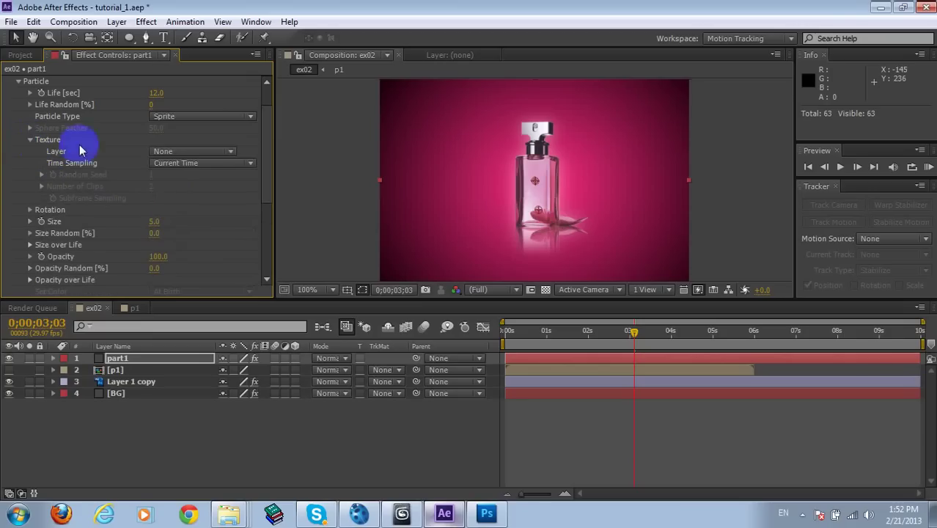
pyautogui.click(164, 152)
pyautogui.click(187, 204)
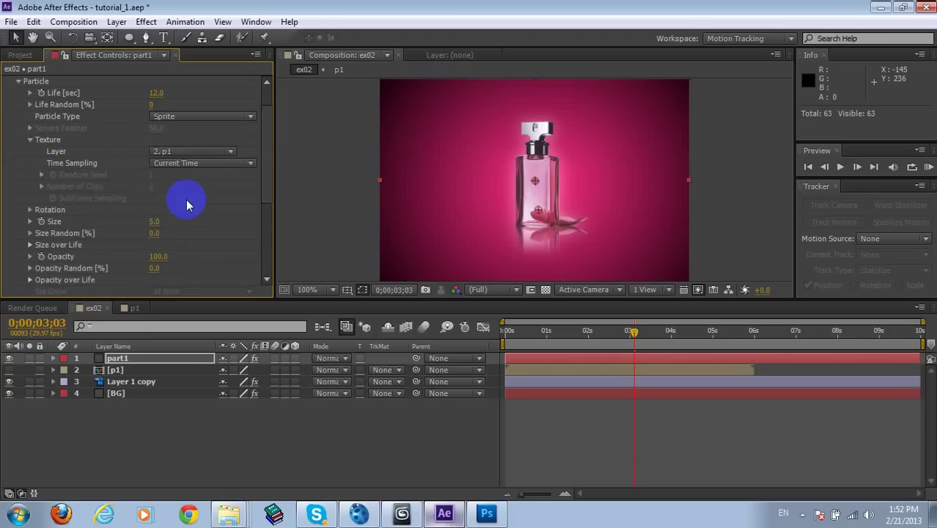
pyautogui.click(204, 164)
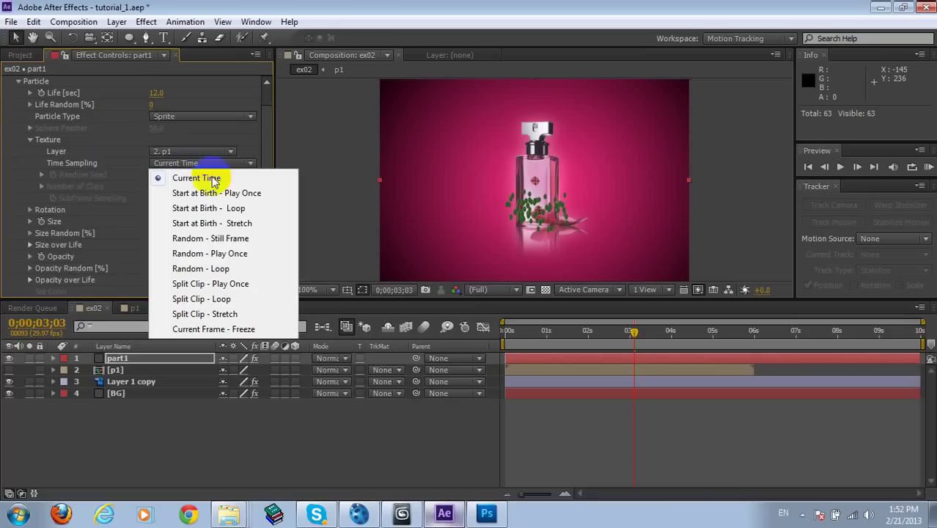
pyautogui.click(234, 239)
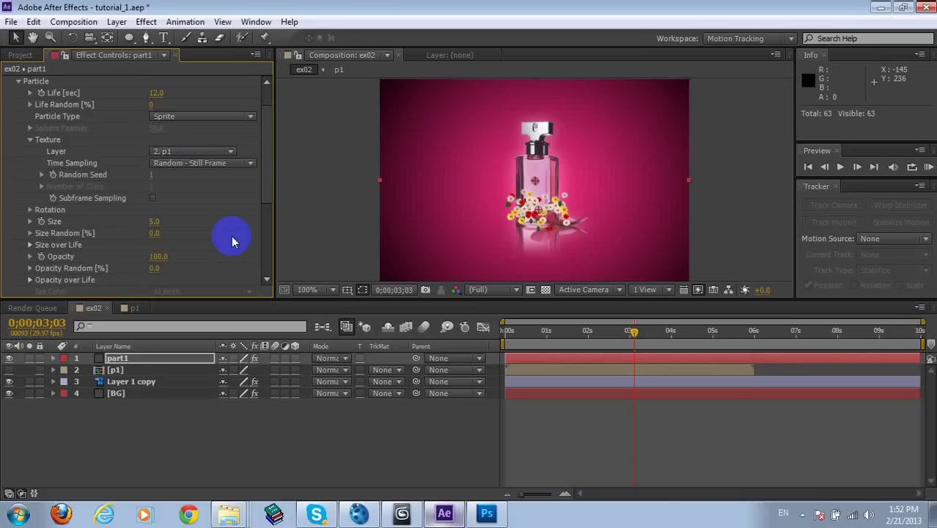
pyautogui.press('.')
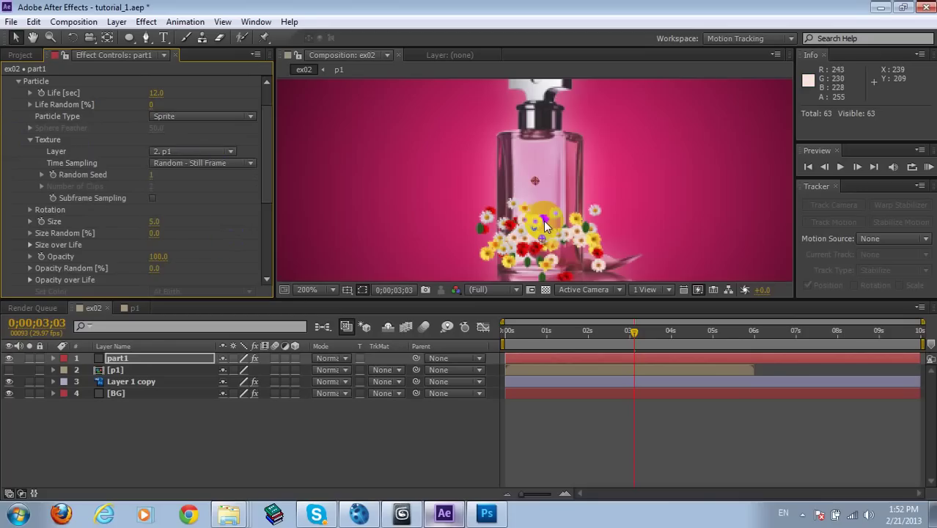
pyautogui.press(',')
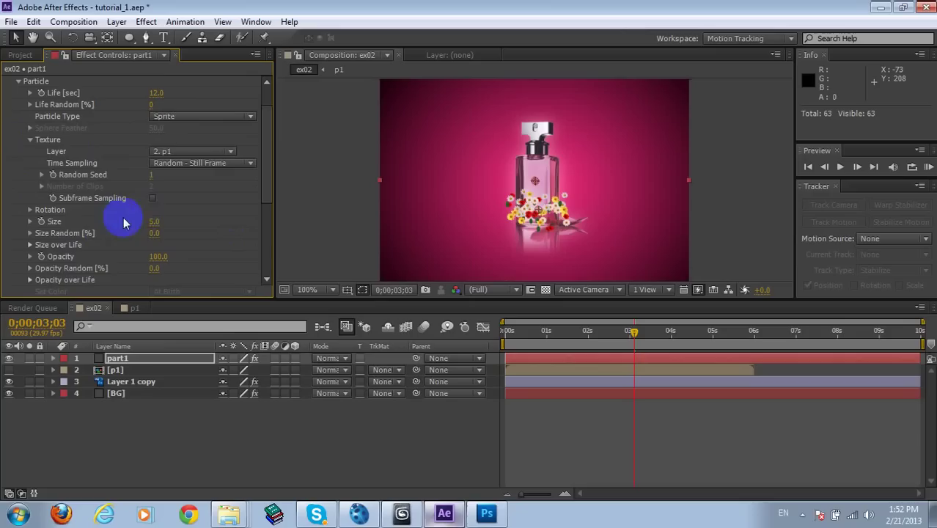
# Set the particle Size to 11 and Size Random to 37%.
pyautogui.click(153, 221)
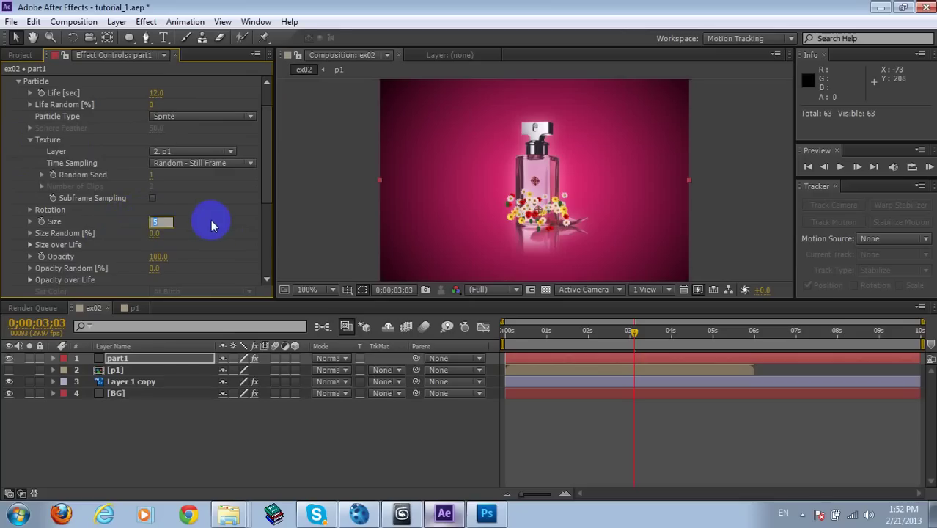
pyautogui.write('8')
pyautogui.press('Return')
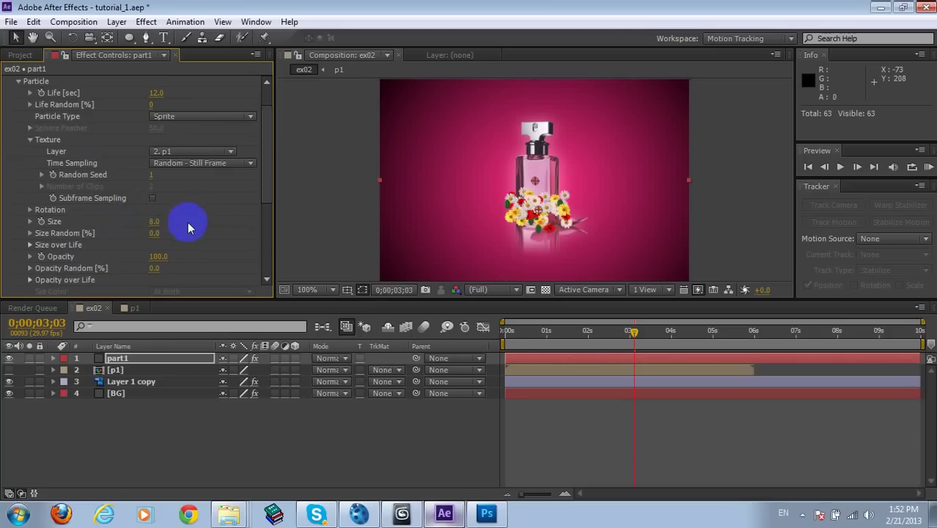
pyautogui.moveTo(158, 234); pyautogui.dragTo(196, 239)
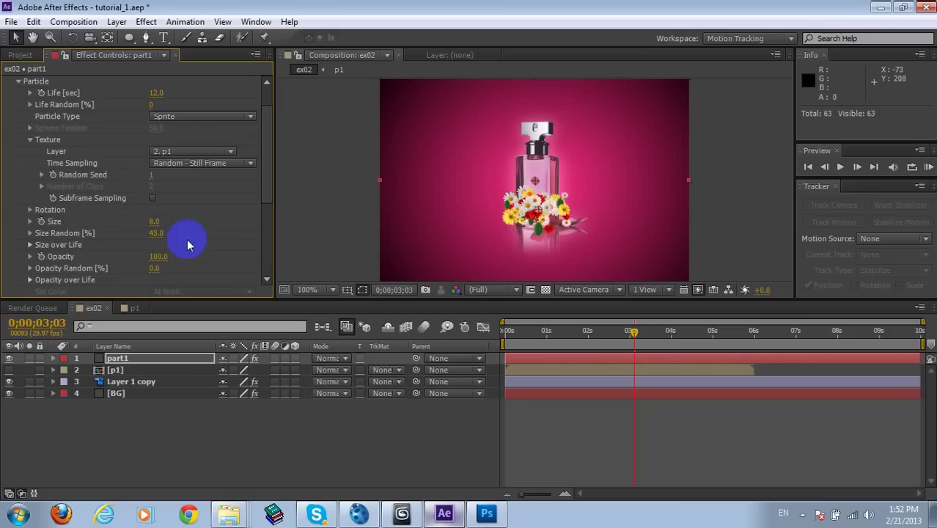
pyautogui.click(156, 224)
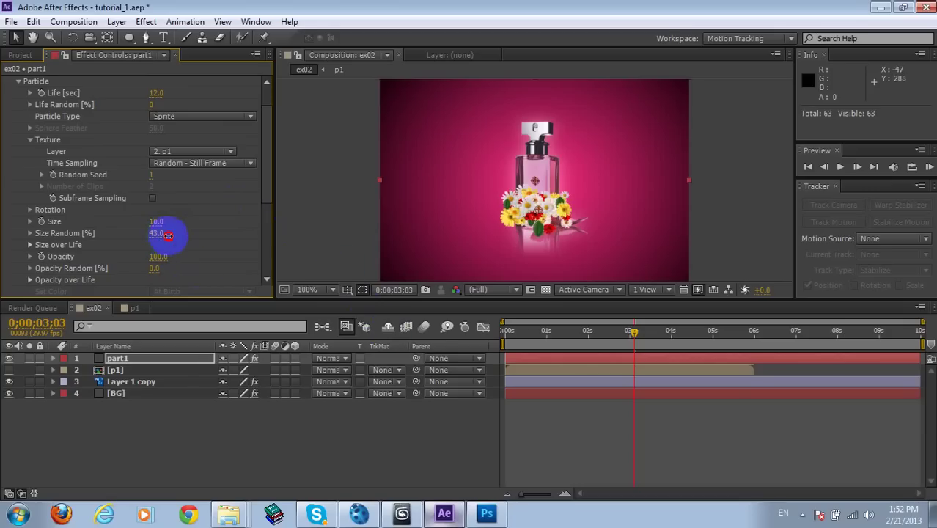
pyautogui.moveTo(173, 235); pyautogui.dragTo(154, 244)
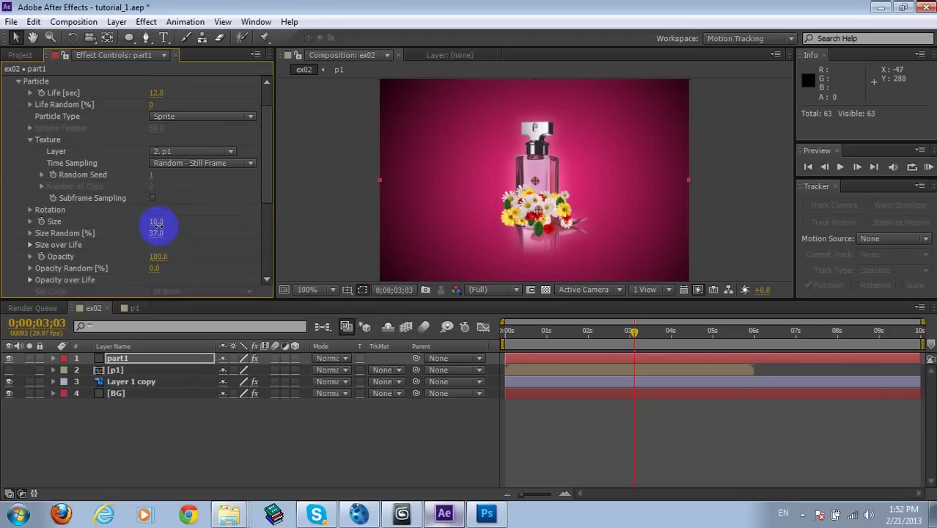
pyautogui.click(156, 222)
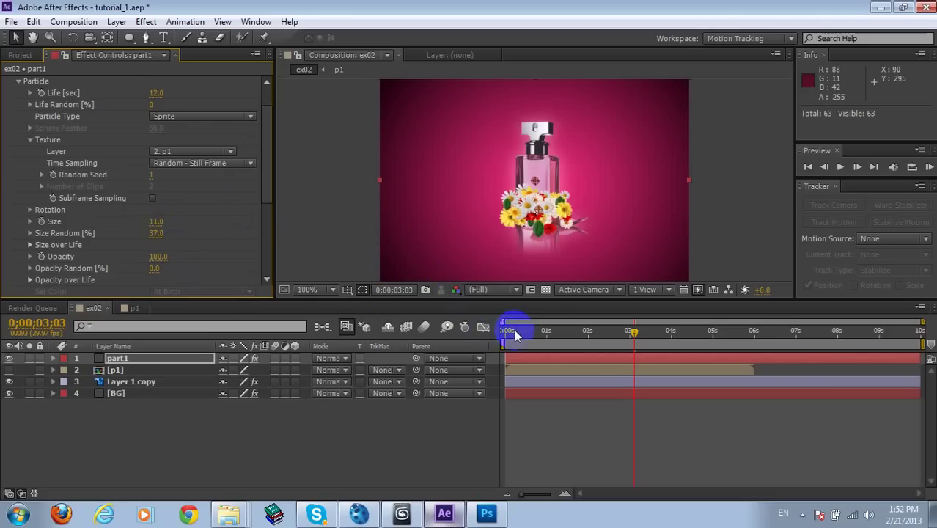
# Keyframe the emitter's Position XY at 0;00;00;14, move it to 224, 50 at 0;00;03;28, and scrub through the motion.
pyautogui.moveTo(511, 339)
pyautogui.mouseDown()
pyautogui.moveTo(508, 330)
pyautogui.moveTo(707, 335)
pyautogui.moveTo(925, 322)
pyautogui.moveTo(845, 335)
pyautogui.moveTo(527, 334)
pyautogui.mouseUp()
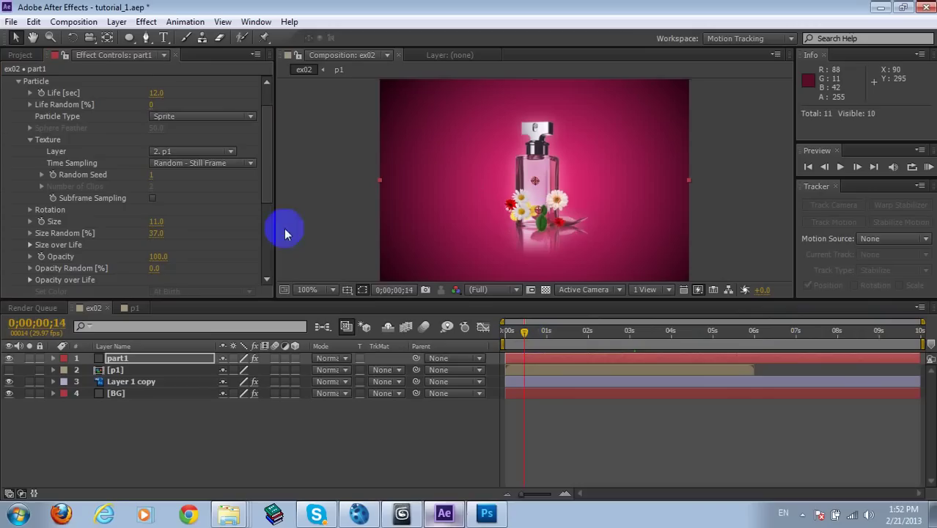
pyautogui.click(19, 81)
pyautogui.click(18, 104)
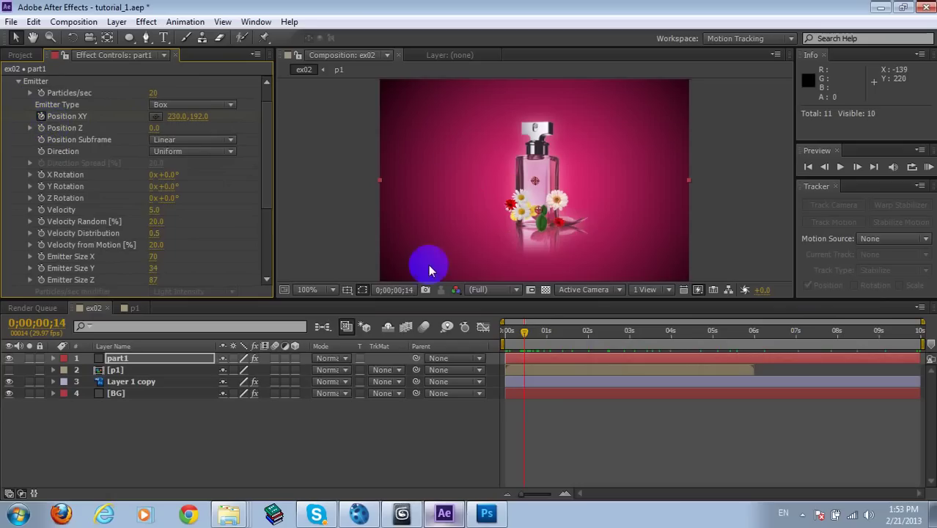
pyautogui.click(668, 330)
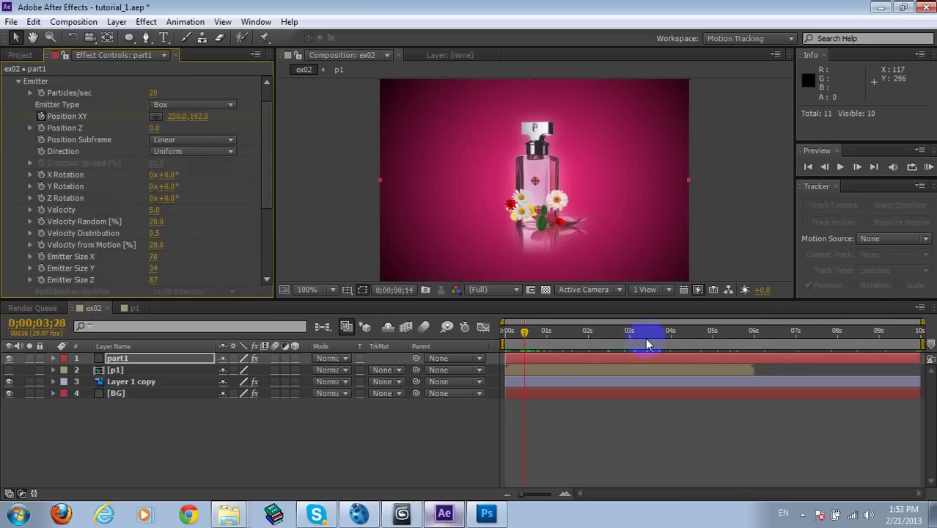
pyautogui.click(155, 116)
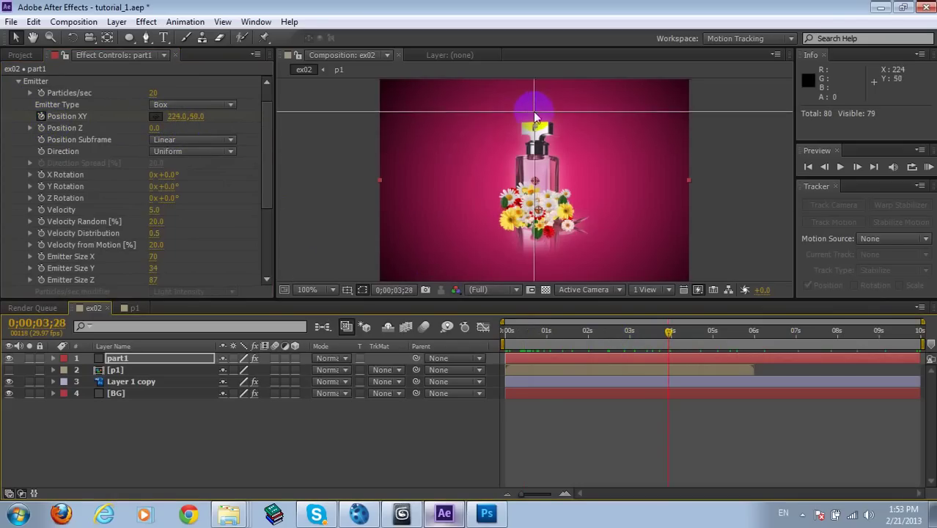
pyautogui.click(534, 117)
pyautogui.moveTo(521, 335); pyautogui.dragTo(622, 330)
pyautogui.moveTo(679, 333); pyautogui.dragTo(710, 331)
# Create a new 450 x 300 px solid layer named floor.
pyautogui.rightClick(336, 146)
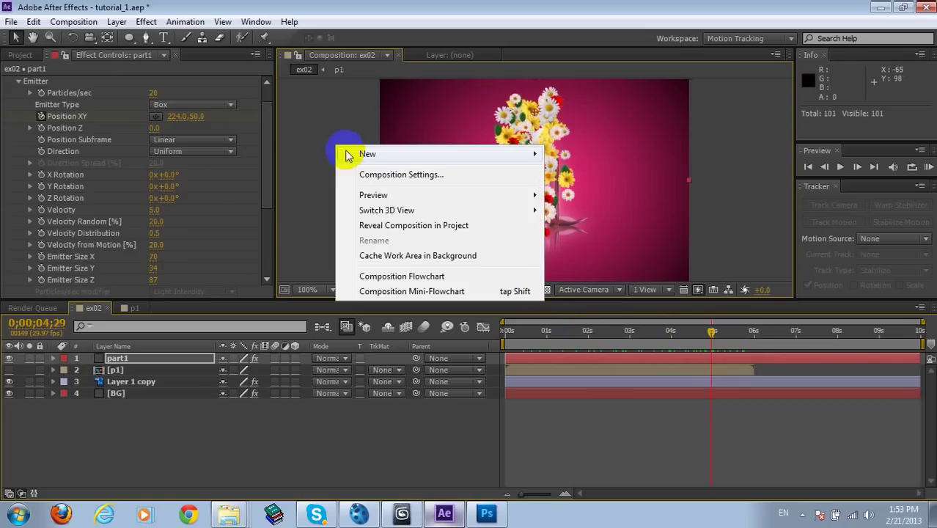
pyautogui.moveTo(440, 154)
pyautogui.click(594, 190)
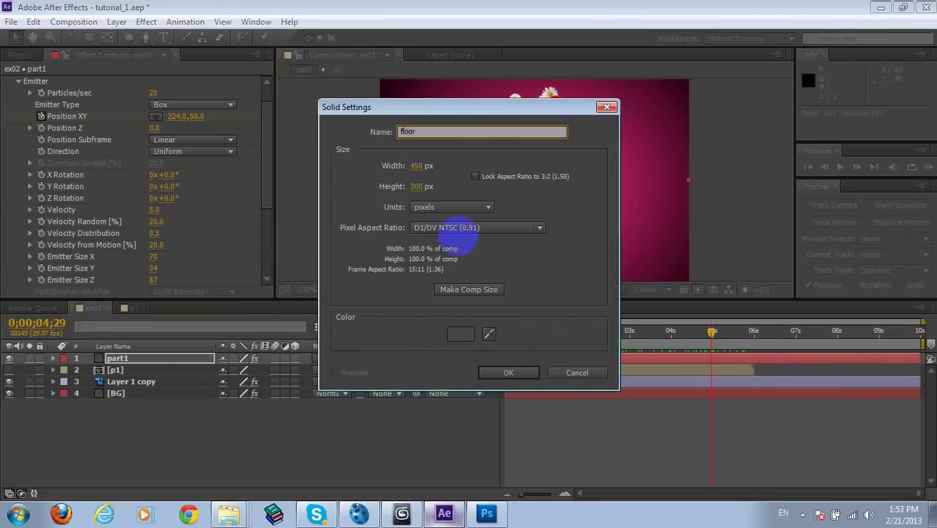
pyautogui.write('floor')
pyautogui.press('Return')
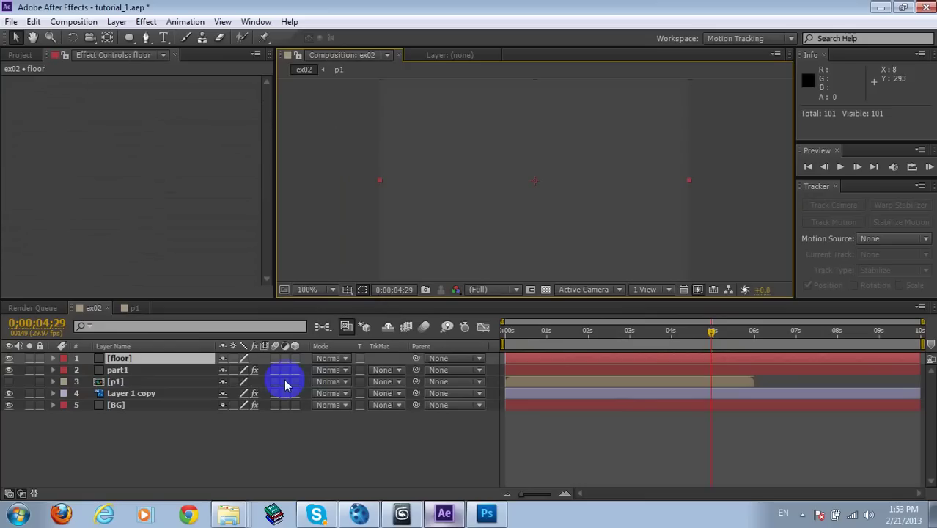
# Make the floor layer 3D and set its X Rotation to 90°.
pyautogui.click(296, 358)
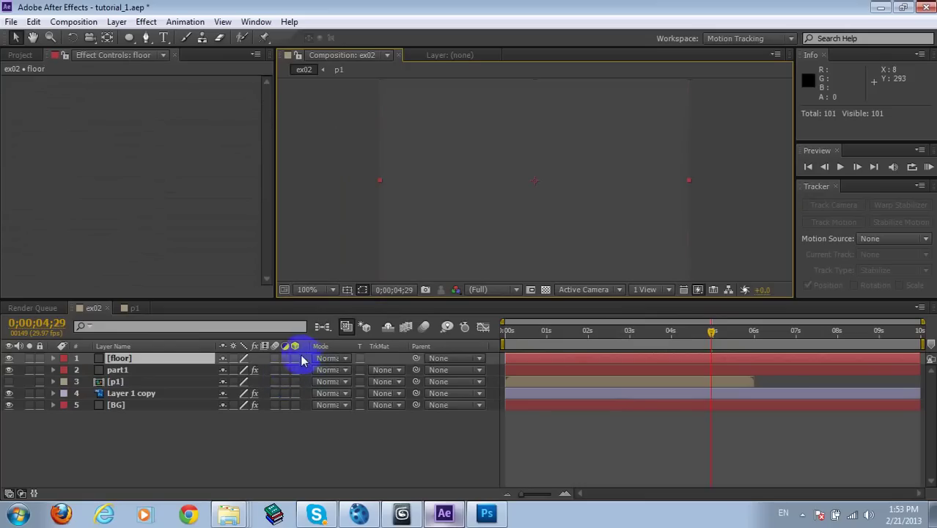
pyautogui.press('r')
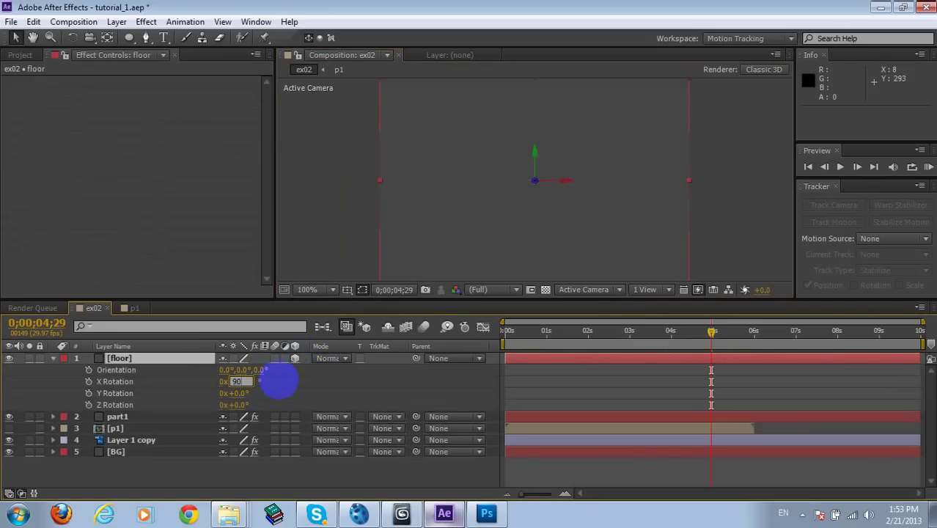
pyautogui.press('Return')
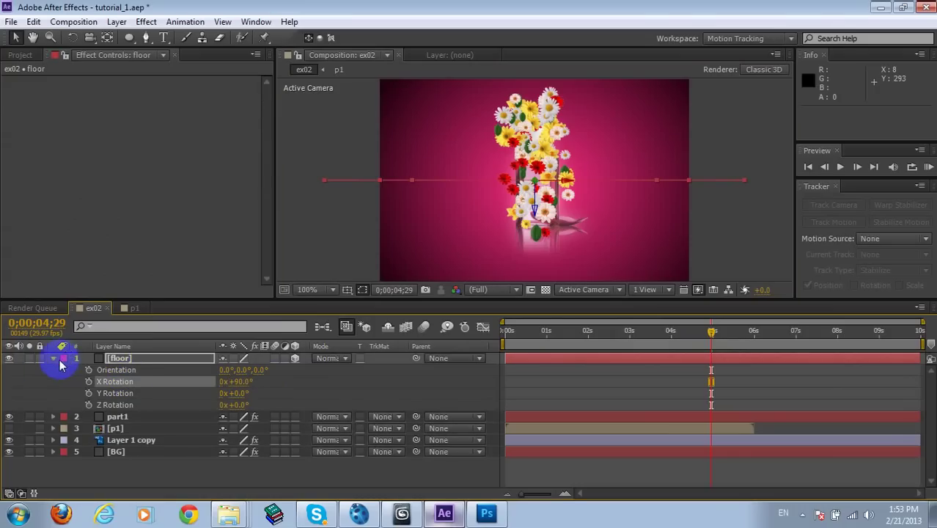
pyautogui.click(53, 359)
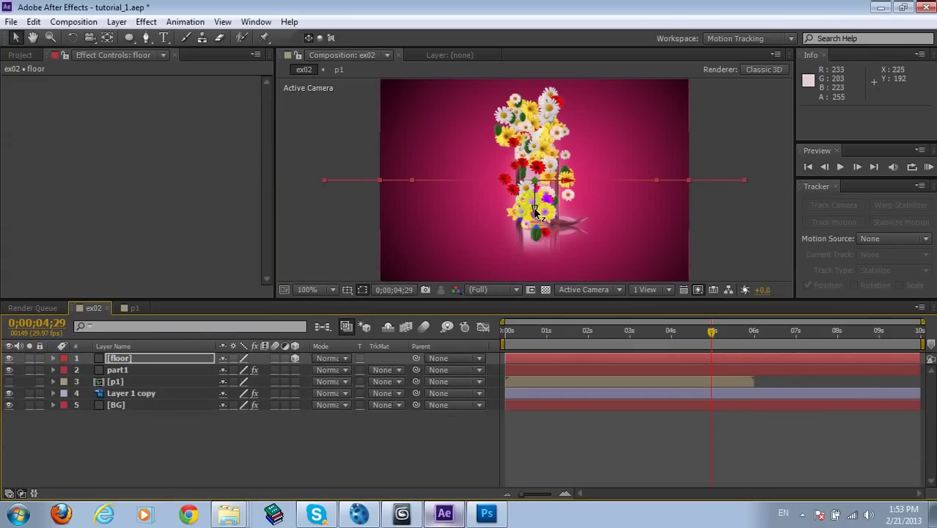
# Lower the floor to about Y 213 at the bottle's base and place it beneath Layer 1 copy in the layer order.
pyautogui.moveTo(535, 213); pyautogui.dragTo(535, 258)
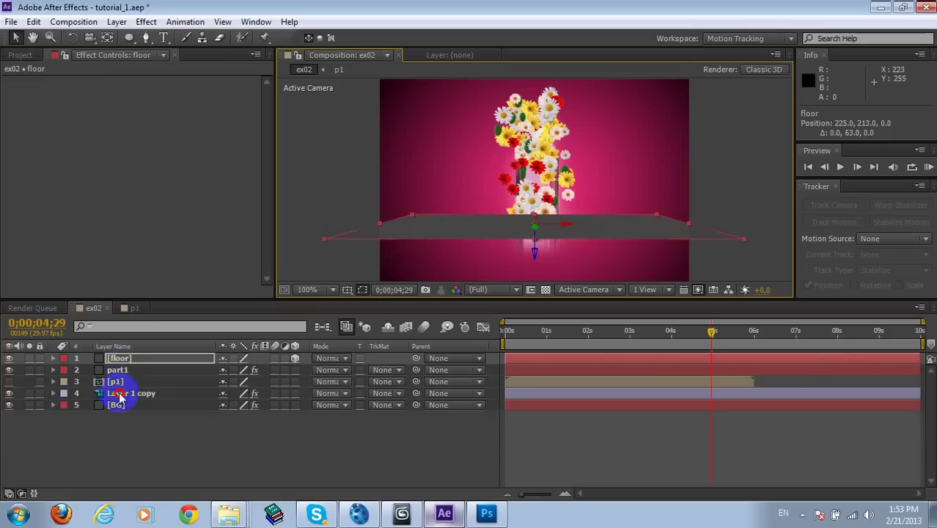
pyautogui.moveTo(122, 364); pyautogui.dragTo(116, 401)
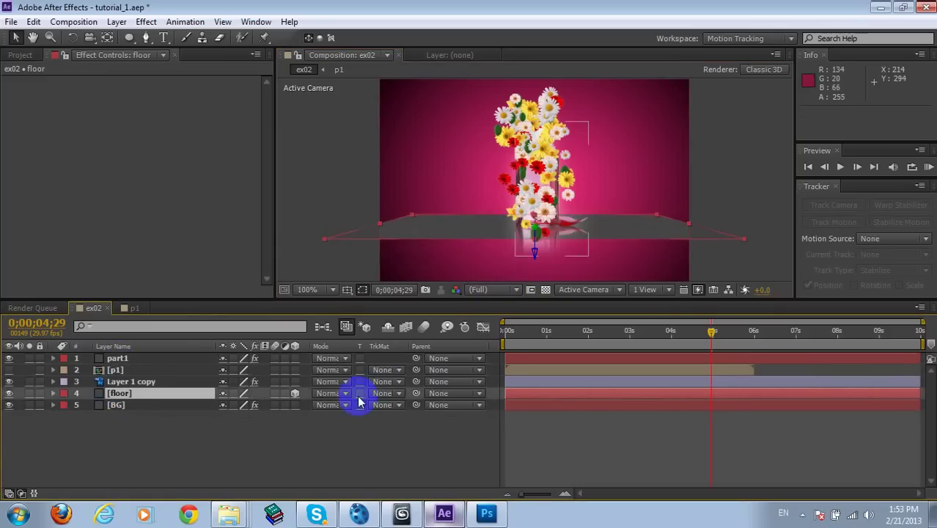
pyautogui.click(320, 441)
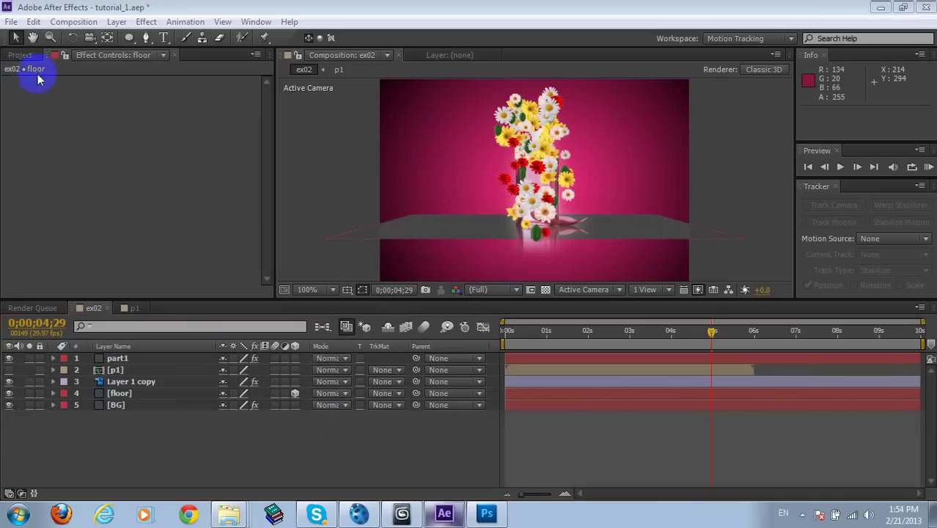
# Set part1's Particular Physics Model to Bounce and its Gravity to 20.
pyautogui.click(121, 359)
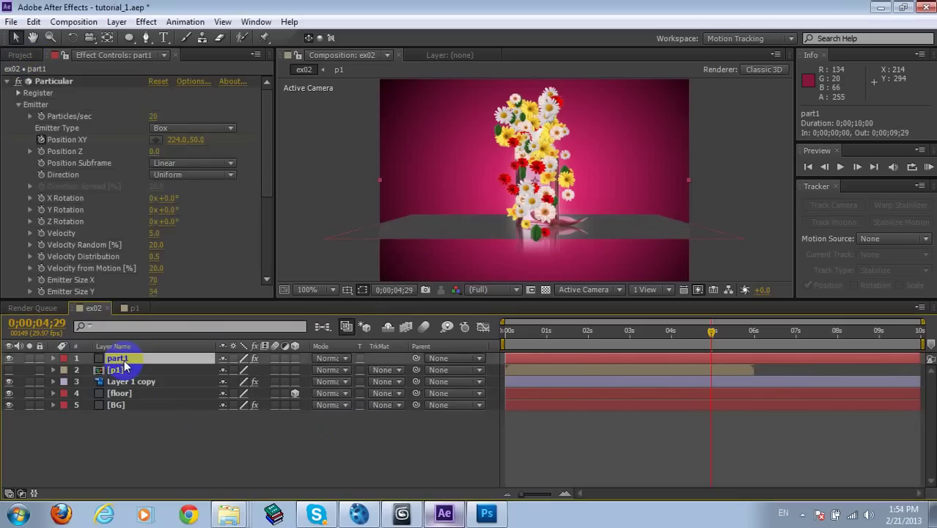
pyautogui.click(17, 105)
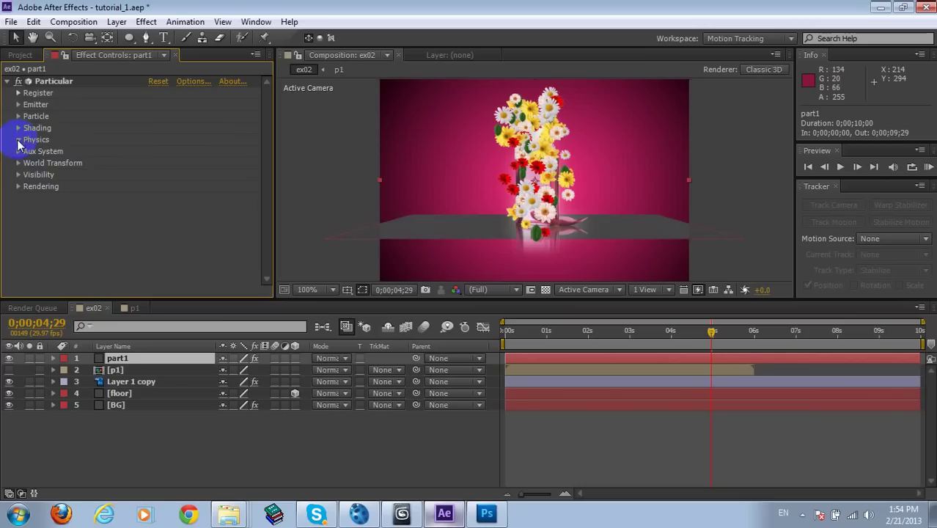
pyautogui.click(19, 141)
pyautogui.click(176, 153)
pyautogui.click(175, 178)
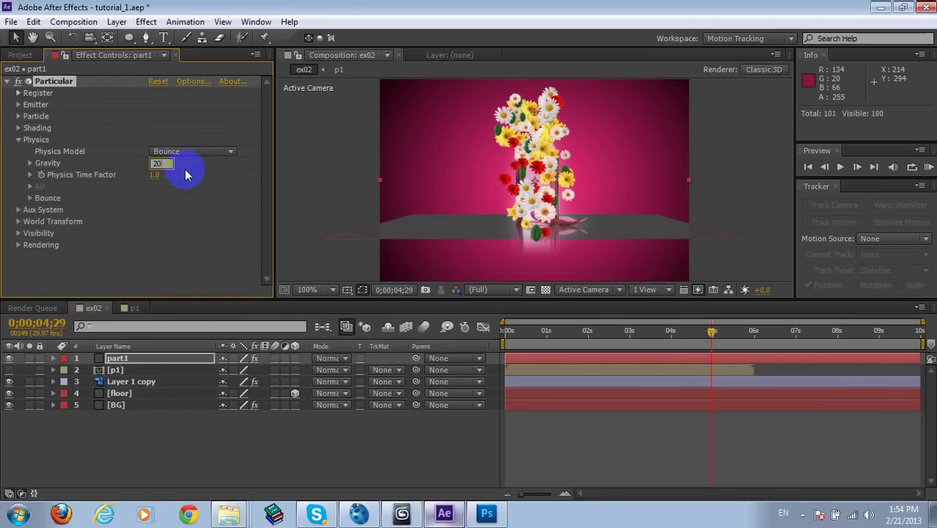
pyautogui.write('20')
pyautogui.press('Return')
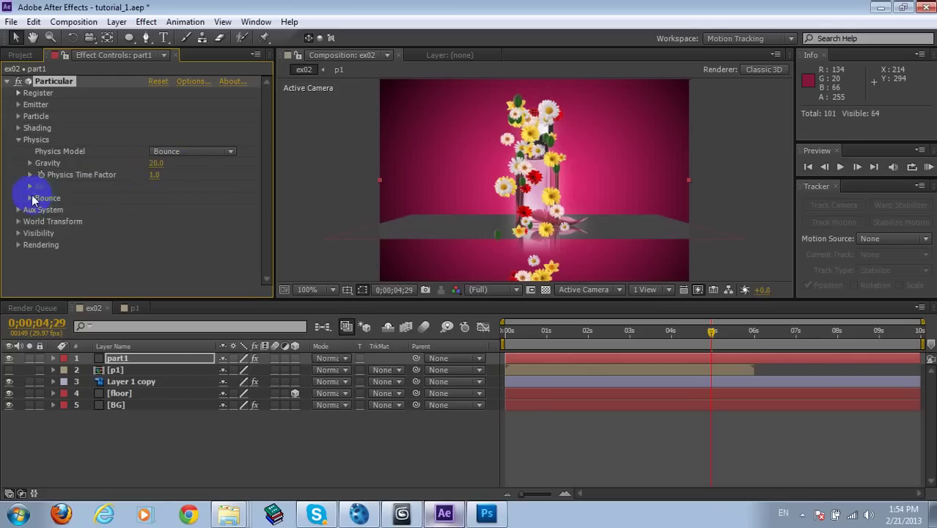
# Assign the floor layer as the Bounce Floor Layer and scrub through the falling flowers.
pyautogui.click(31, 198)
pyautogui.click(183, 209)
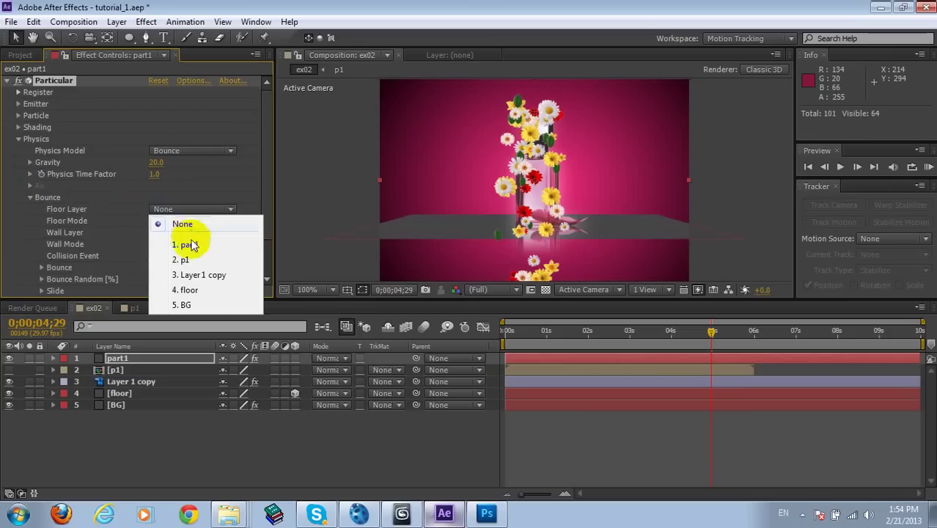
pyautogui.click(189, 290)
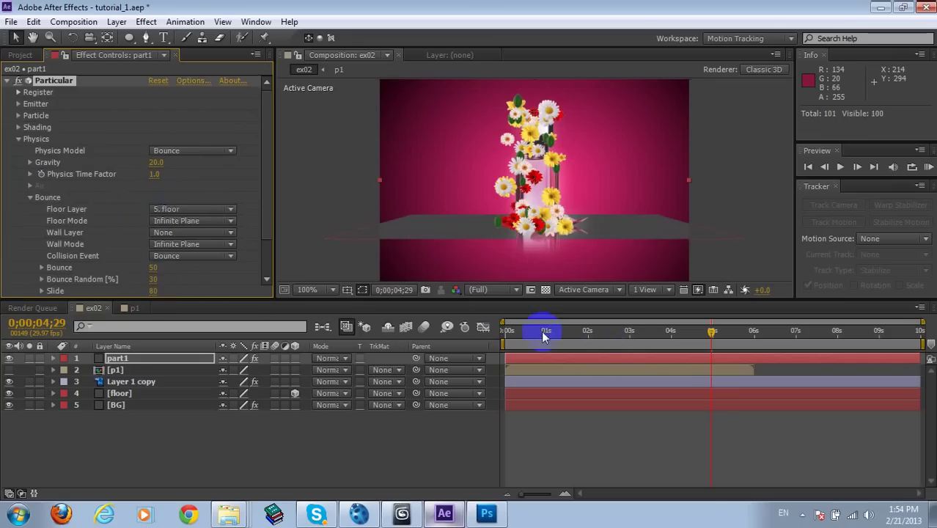
pyautogui.moveTo(523, 336); pyautogui.dragTo(704, 331)
# Set Gravity to 15, Bounce to 81, Bounce Random to 60% and Slide to 107, previewing the flowers' fall.
pyautogui.click(158, 162)
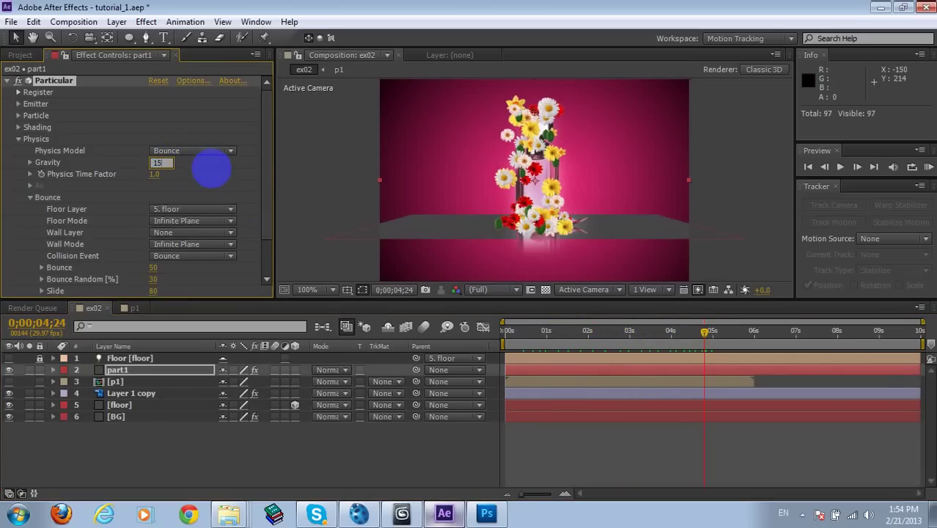
pyautogui.click(650, 339)
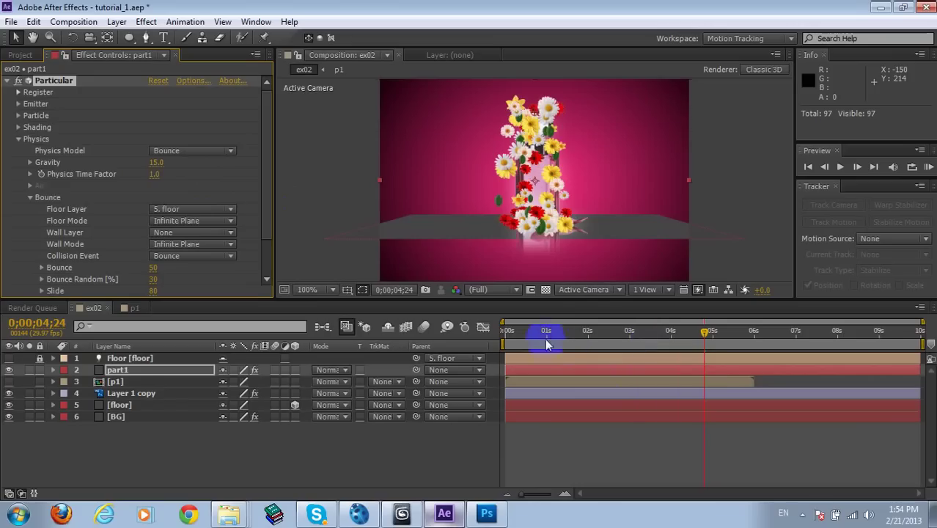
pyautogui.moveTo(521, 335); pyautogui.dragTo(679, 334)
pyautogui.moveTo(697, 333); pyautogui.dragTo(639, 330)
pyautogui.moveTo(165, 268); pyautogui.dragTo(154, 286)
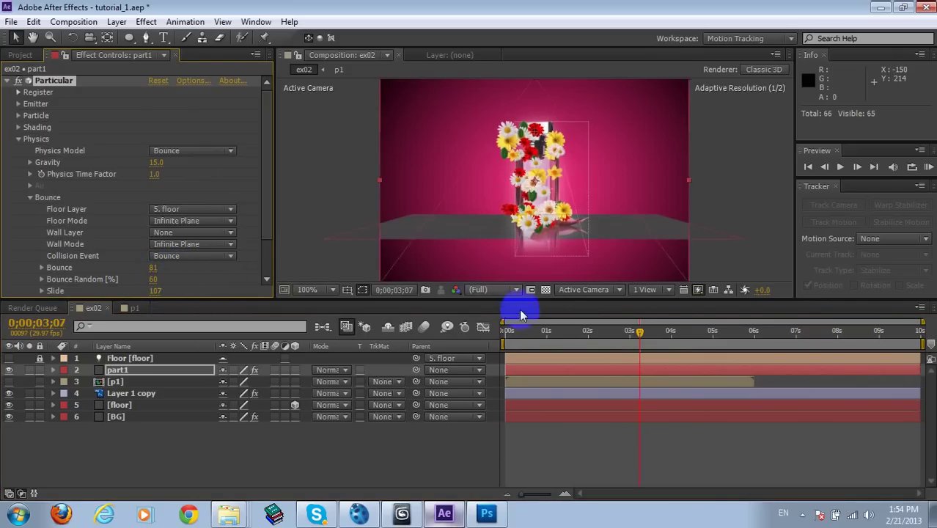
# Keyframe Particles/sec at 0 on 0;00;04;00 and at 20 on 0;00;03;15, and scrub through the emission.
pyautogui.press('u')
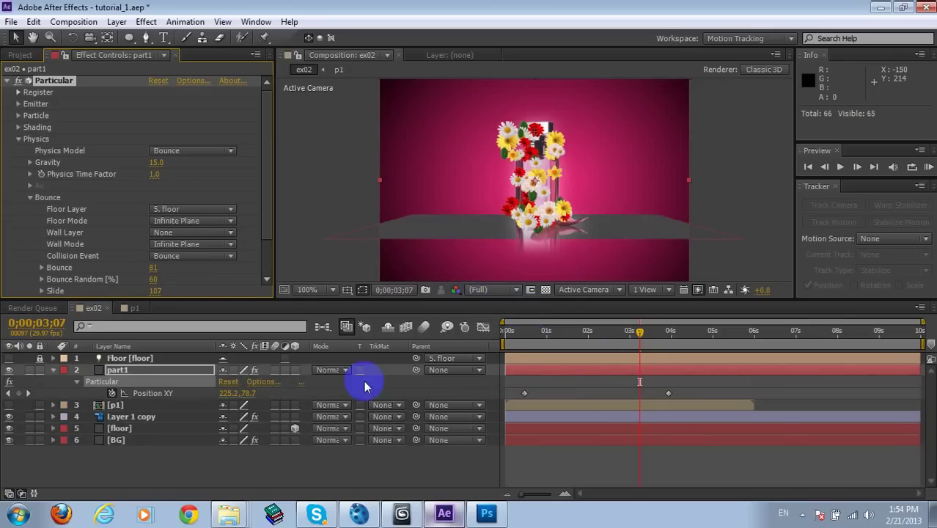
pyautogui.click(18, 104)
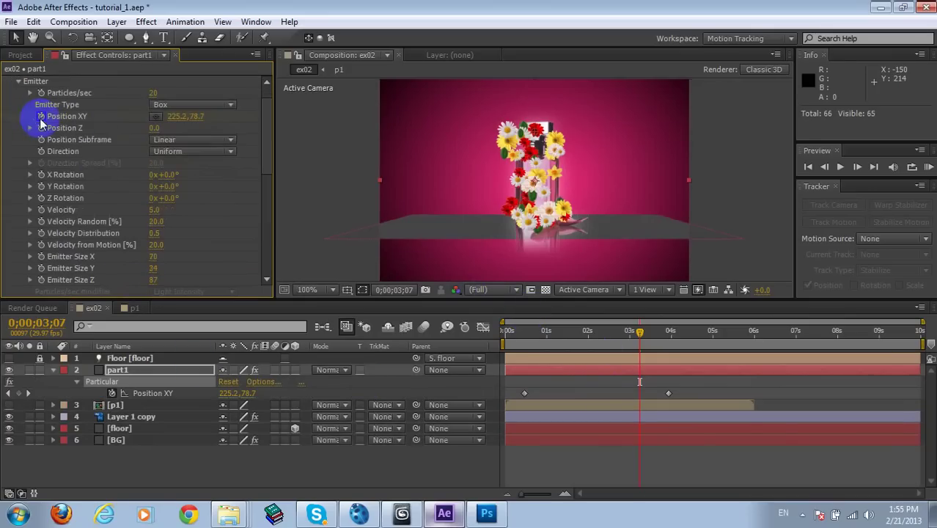
pyautogui.moveTo(659, 332); pyautogui.dragTo(669, 332)
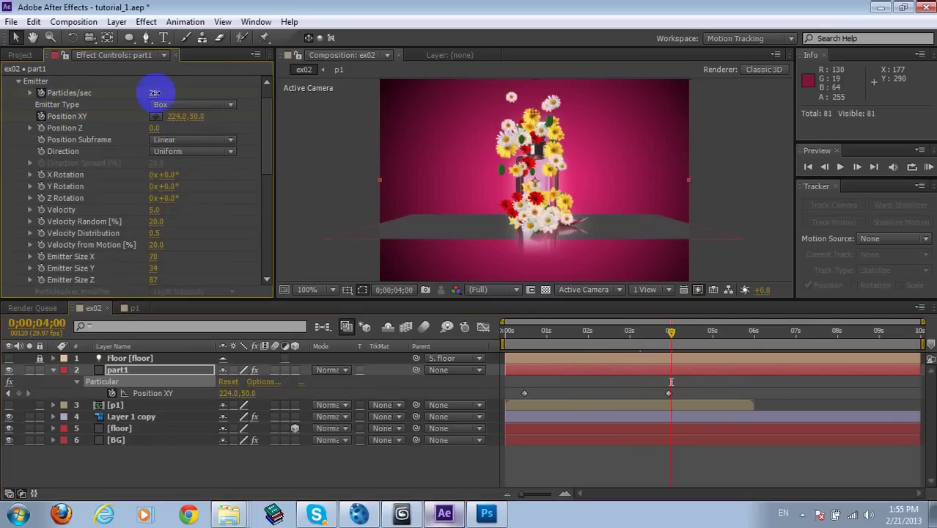
pyautogui.click(156, 94)
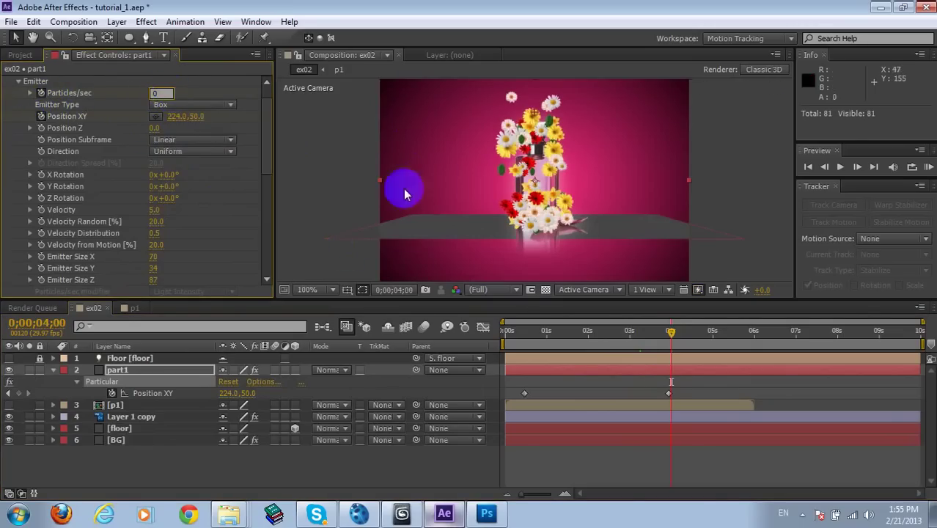
pyautogui.click(650, 332)
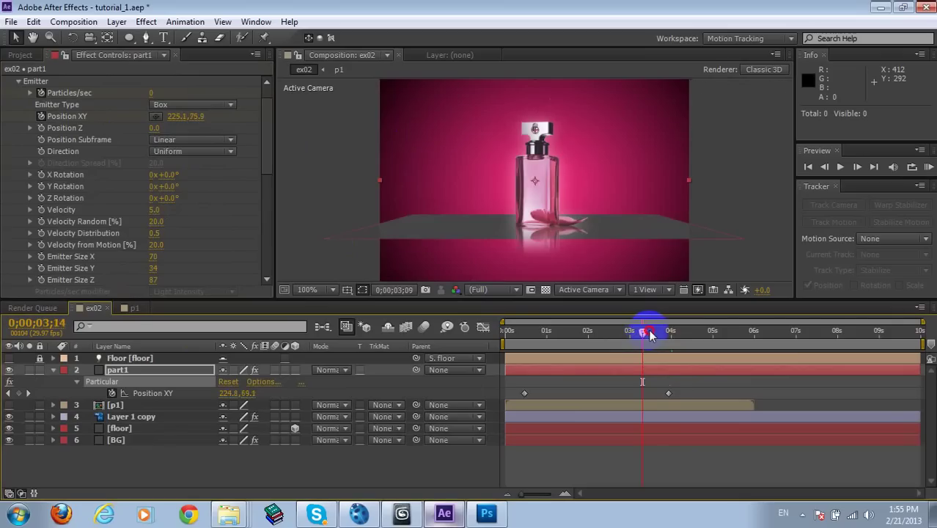
pyautogui.click(151, 94)
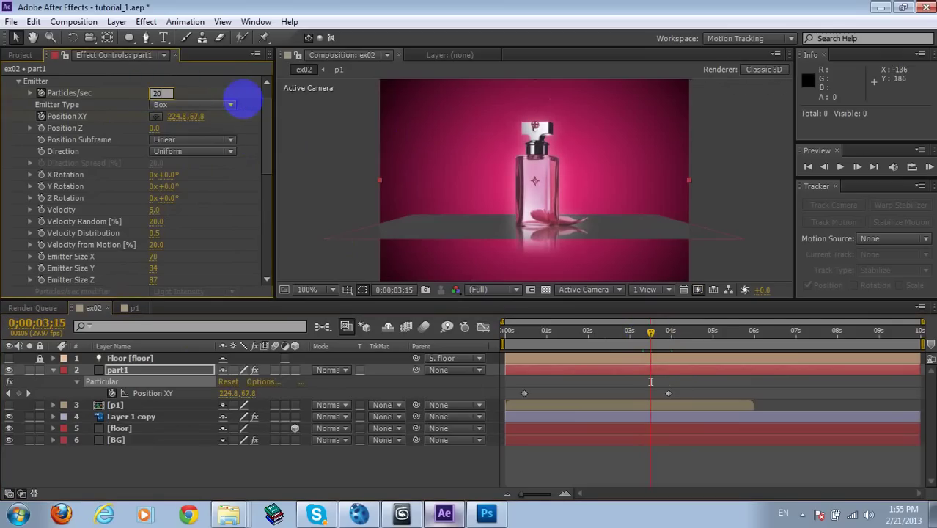
pyautogui.press('Return')
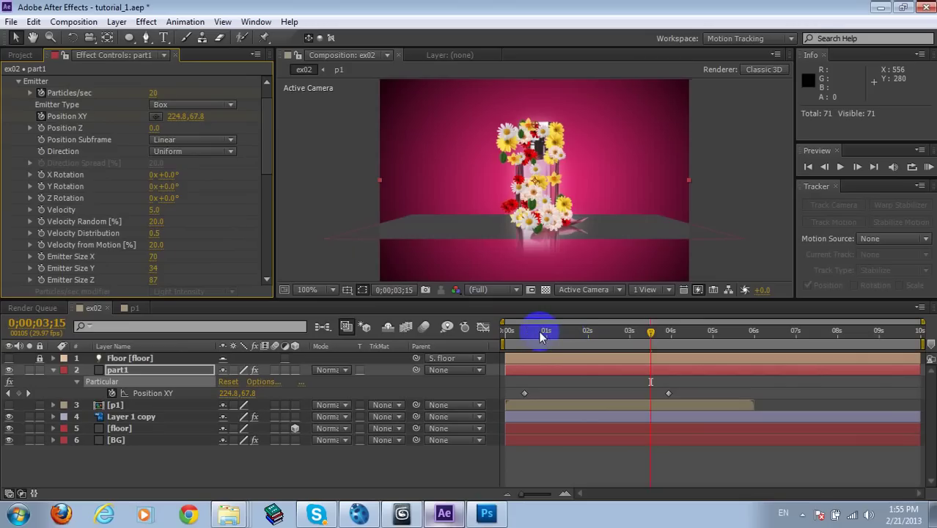
pyautogui.moveTo(555, 334); pyautogui.dragTo(719, 321)
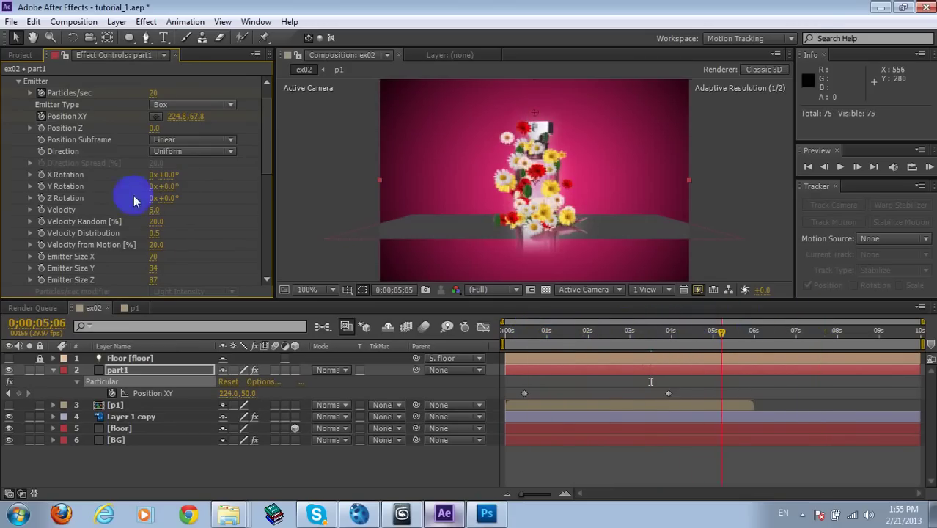
# Set the Bounce amount to 30 and scrub the timeline to check the flowers landing.
pyautogui.moveTo(268, 157); pyautogui.dragTo(271, 267)
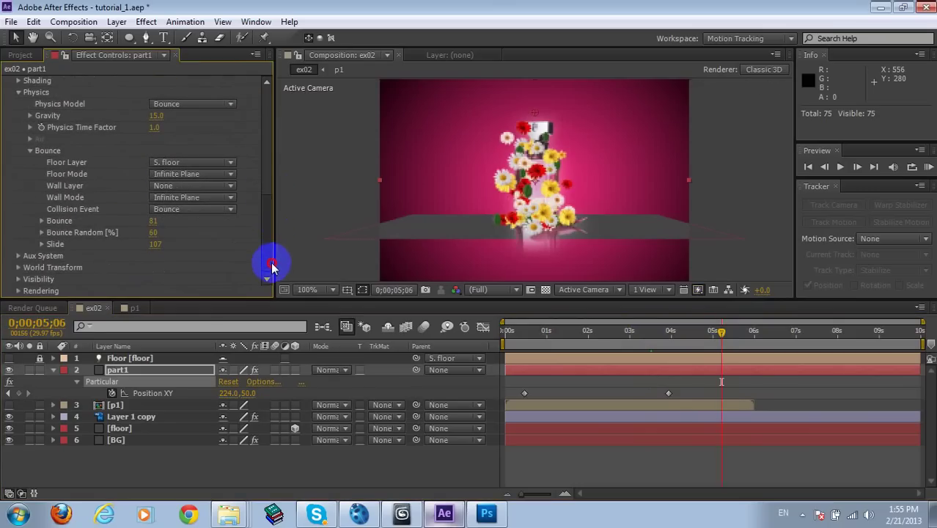
pyautogui.click(154, 222)
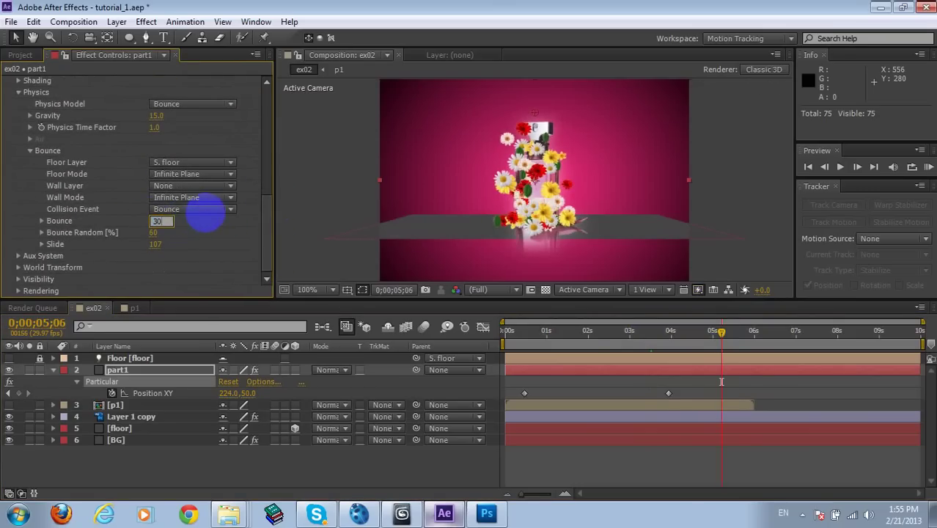
pyautogui.press('Return')
pyautogui.moveTo(549, 331); pyautogui.dragTo(620, 331)
# Set the emitter's Velocity to 6 and Velocity from Motion to 0%, and scrub through the flowers' emission.
pyautogui.click(23, 102)
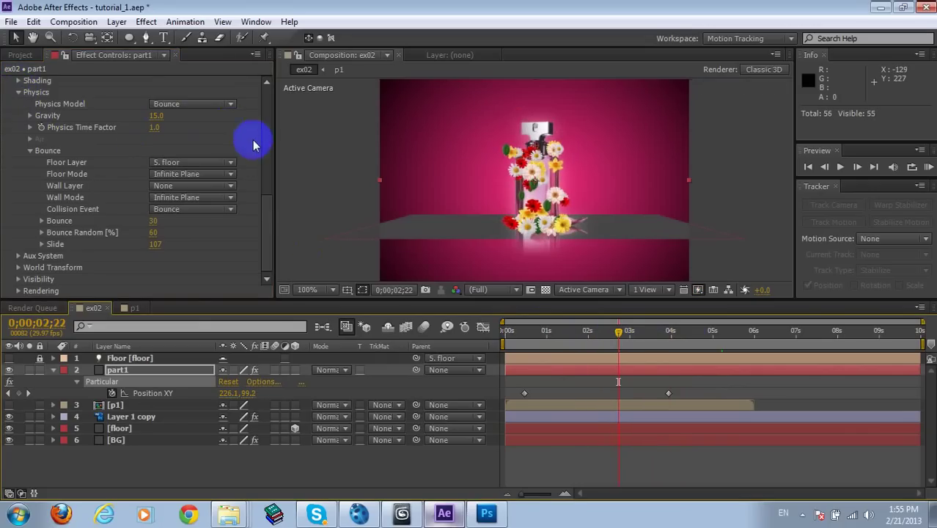
pyautogui.moveTo(267, 200); pyautogui.dragTo(268, 92)
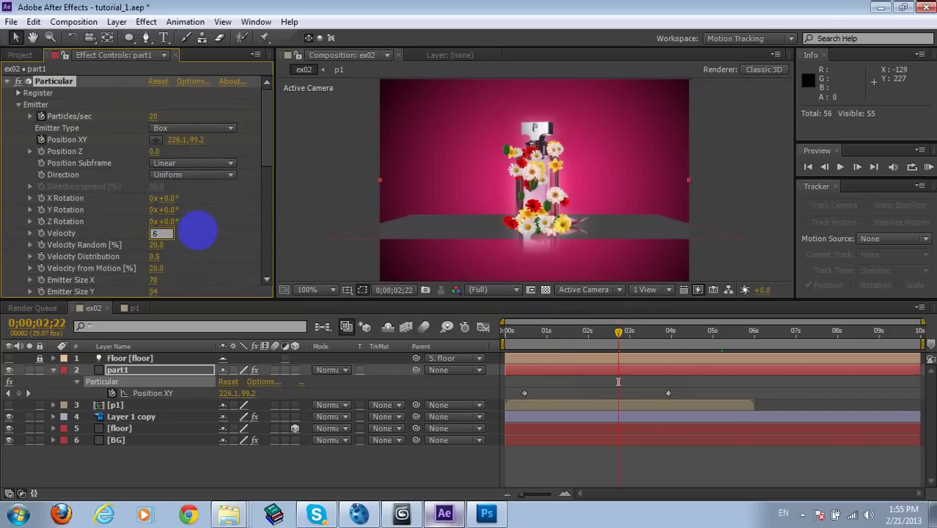
pyautogui.click(152, 272)
pyautogui.moveTo(152, 272)
pyautogui.mouseDown()
pyautogui.moveTo(10, 270)
pyautogui.moveTo(156, 275)
pyautogui.mouseUp()
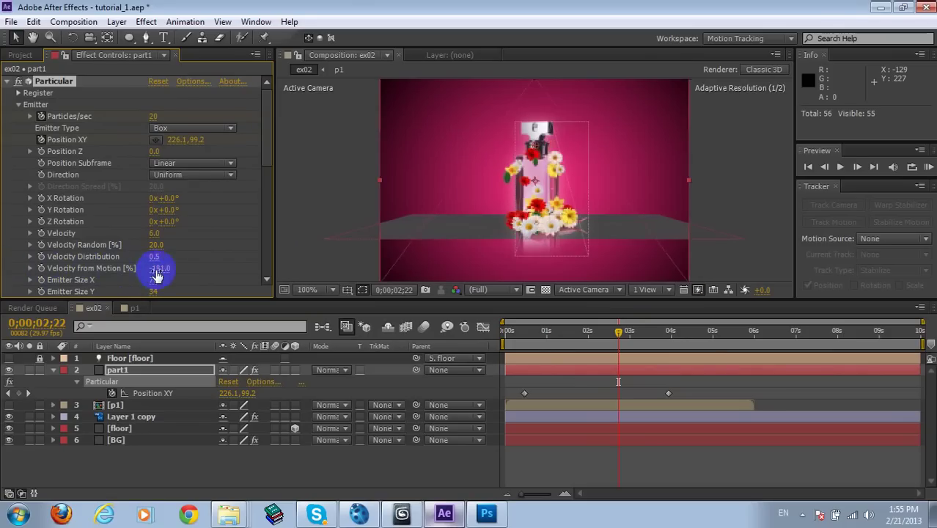
pyautogui.click(156, 272)
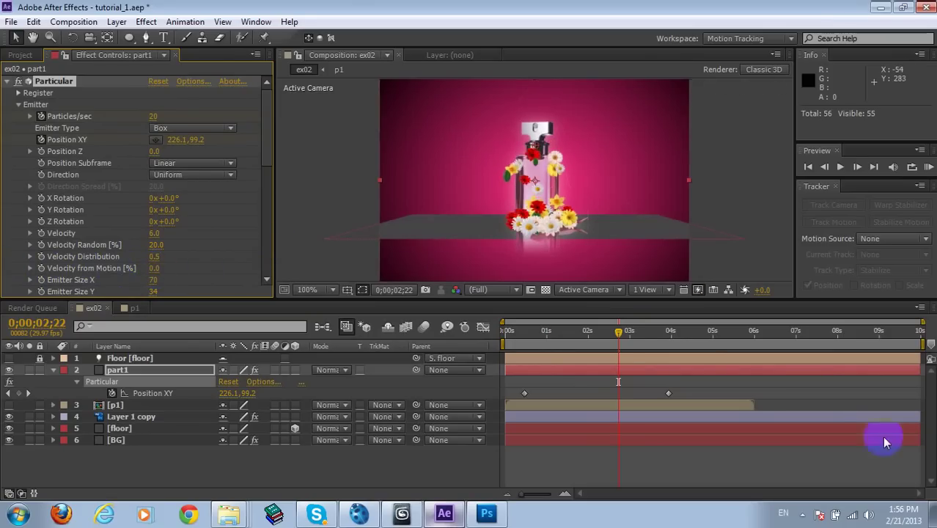
pyautogui.click(521, 337)
pyautogui.moveTo(520, 338); pyautogui.dragTo(709, 329)
# Raise the Bounce amount in stages to 40, 49 and 59, scrubbing to check how the flowers rebound.
pyautogui.moveTo(267, 140); pyautogui.dragTo(267, 255)
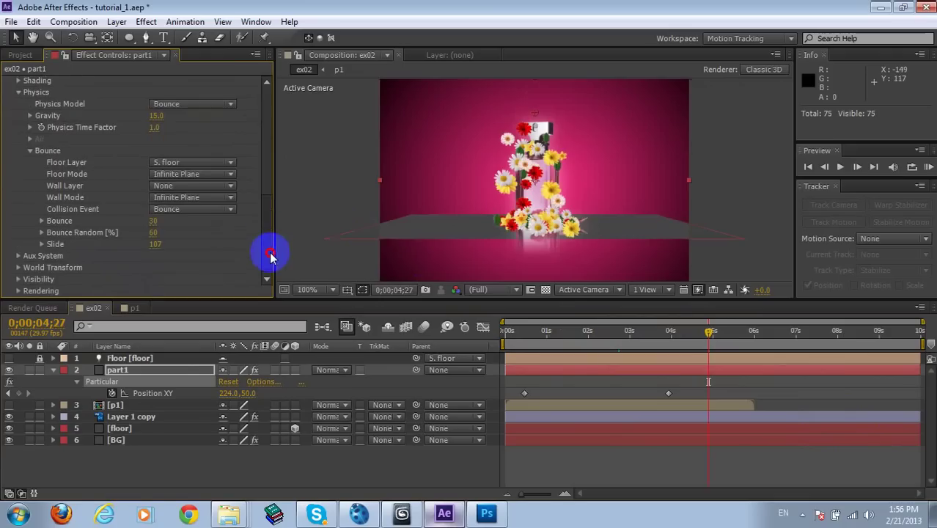
pyautogui.click(154, 223)
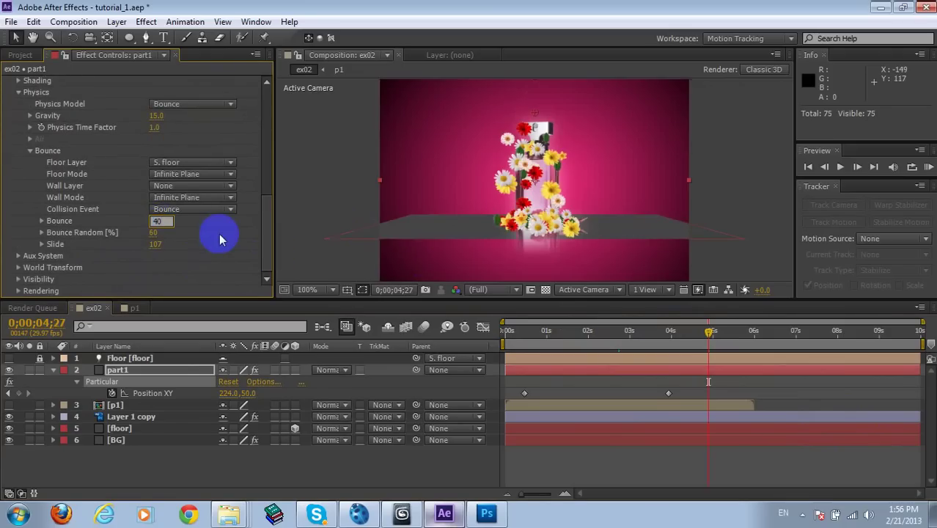
pyautogui.moveTo(169, 233)
pyautogui.mouseDown()
pyautogui.moveTo(151, 229)
pyautogui.moveTo(163, 221)
pyautogui.mouseUp()
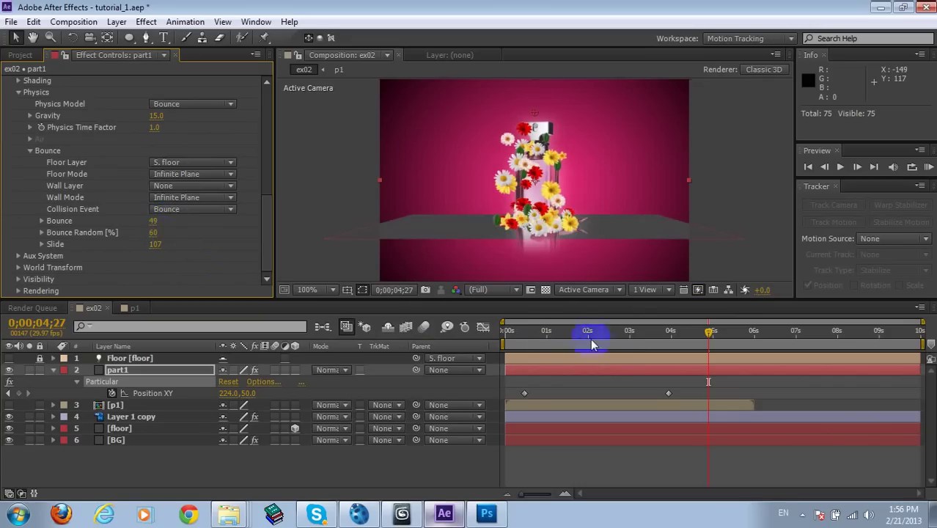
pyautogui.moveTo(584, 331); pyautogui.dragTo(687, 332)
pyautogui.moveTo(157, 221); pyautogui.dragTo(163, 221)
pyautogui.moveTo(541, 331); pyautogui.dragTo(647, 331)
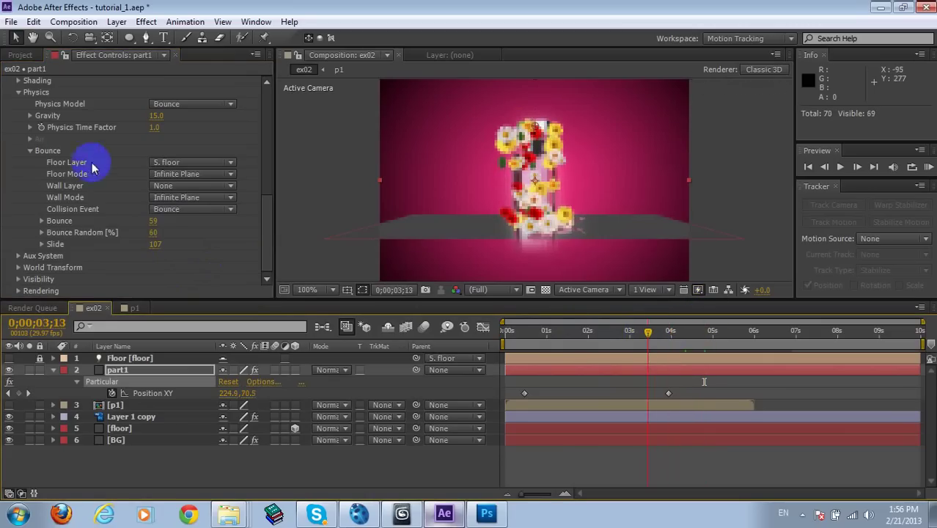
# Reshape the particles' Opacity over Life curve to fade out towards death, and scrub through the fade.
pyautogui.click(16, 96)
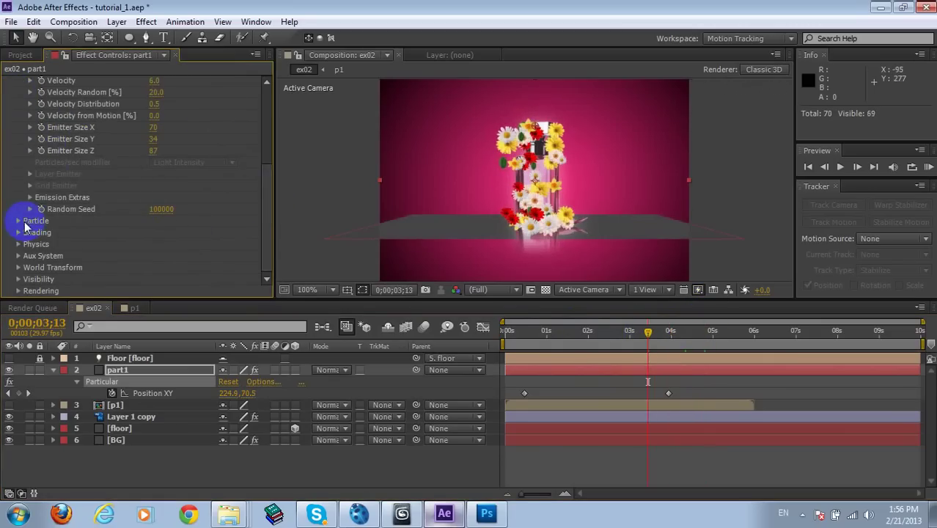
pyautogui.click(19, 221)
pyautogui.moveTo(267, 178); pyautogui.dragTo(261, 214)
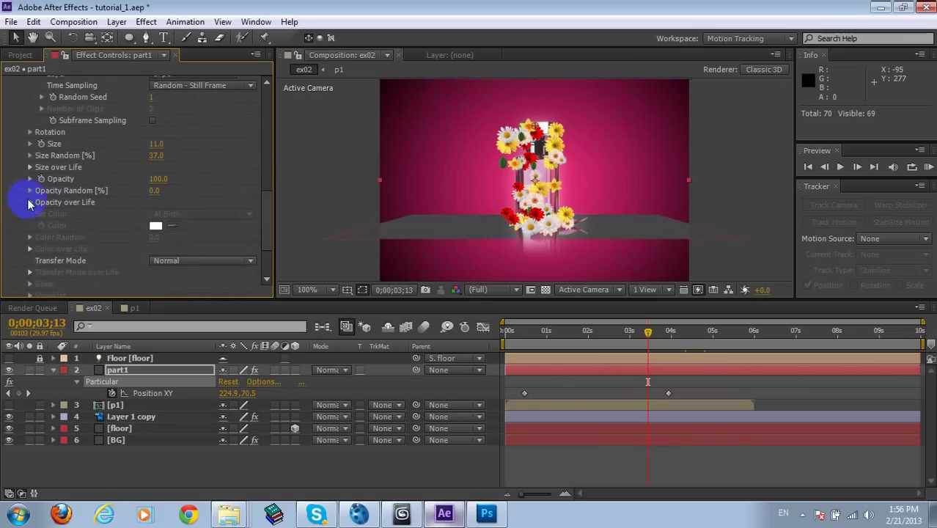
pyautogui.click(29, 202)
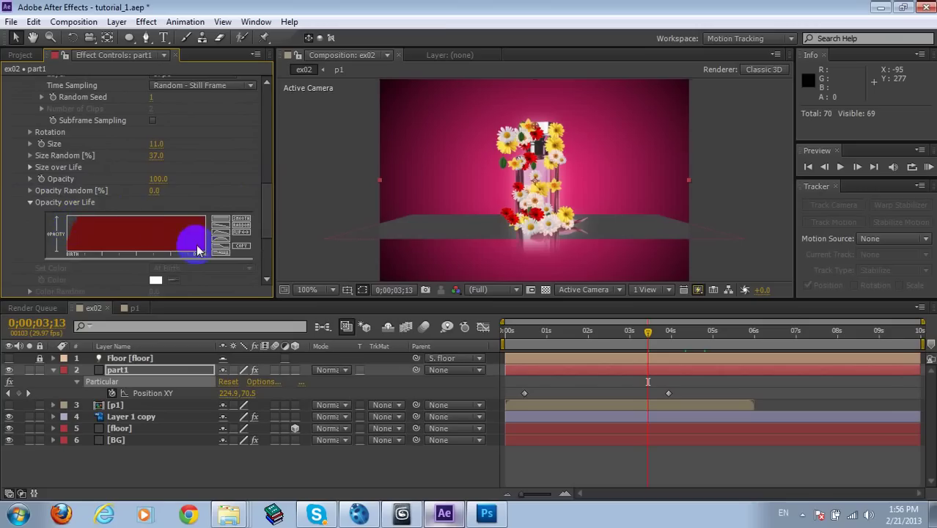
pyautogui.moveTo(206, 253); pyautogui.dragTo(209, 255)
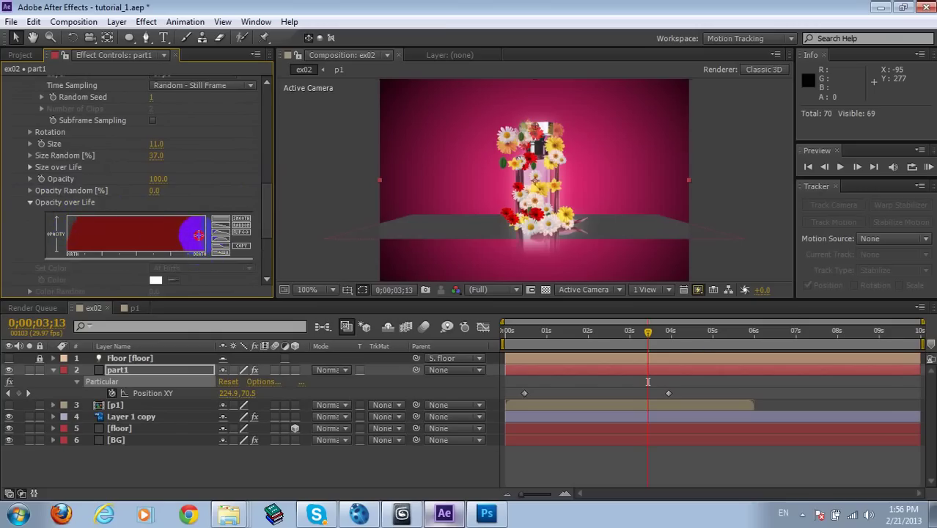
pyautogui.moveTo(537, 329); pyautogui.dragTo(685, 323)
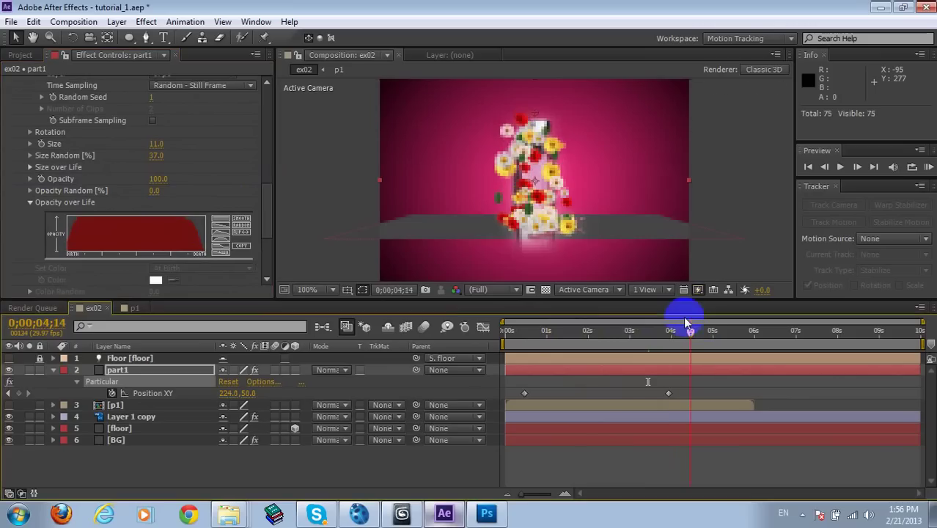
# Hide the floor solid layer and apply the Linear Wipe transition effect to the Layer 1 copy bottle layer.
pyautogui.click(165, 457)
pyautogui.click(115, 419)
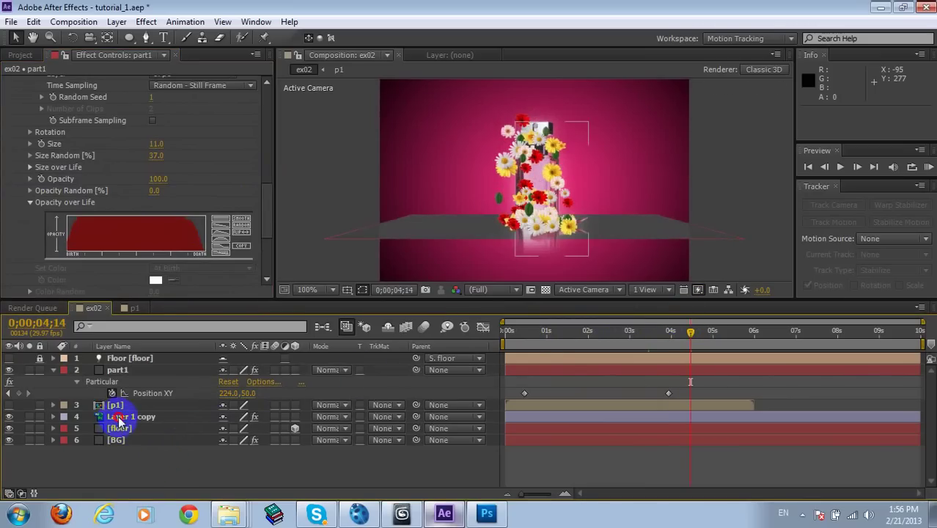
pyautogui.click(117, 419)
pyautogui.click(9, 428)
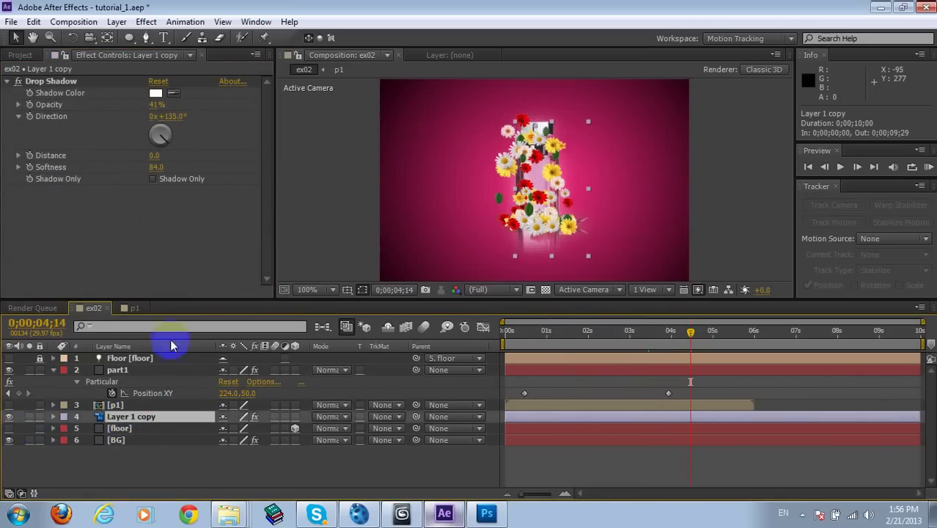
pyautogui.click(151, 22)
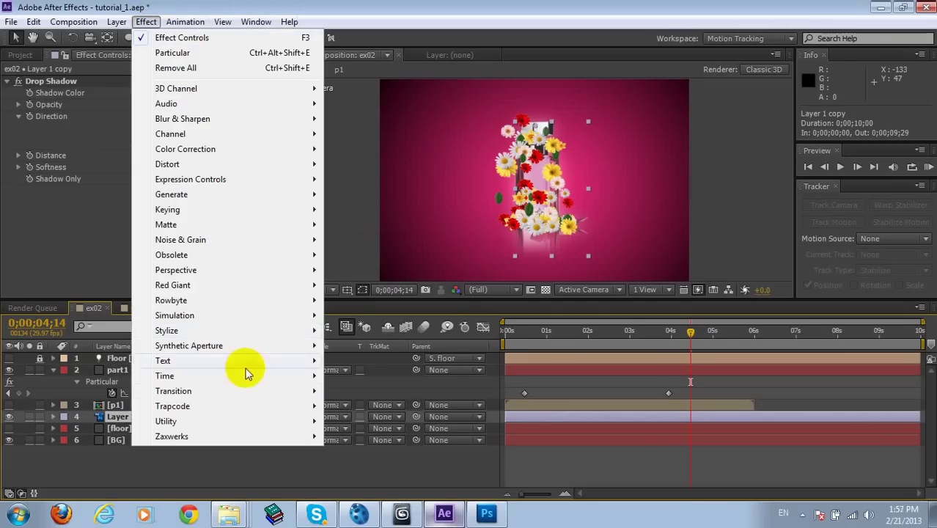
pyautogui.moveTo(240, 395)
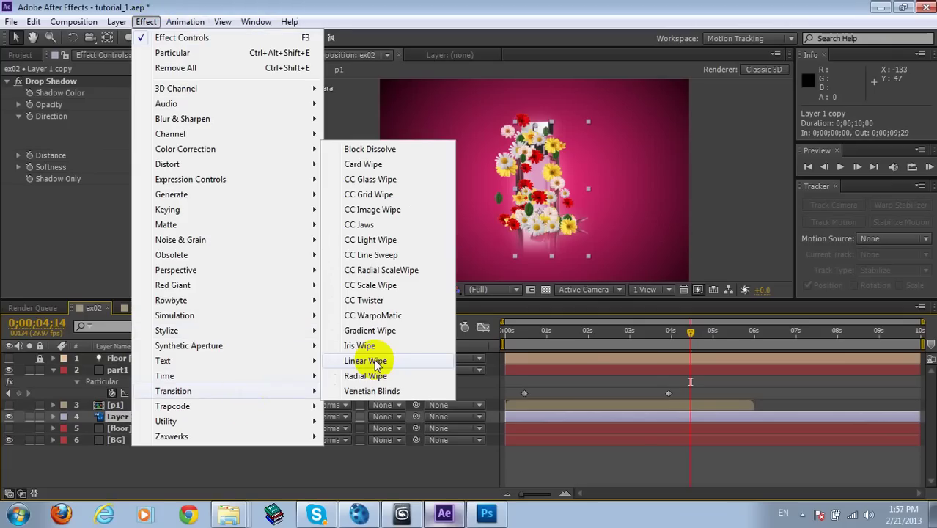
pyautogui.click(365, 361)
# At 0;00;01;19, set the Linear Wipe's Wipe Angle to 180° and its Feather to 16.
pyautogui.click(572, 327)
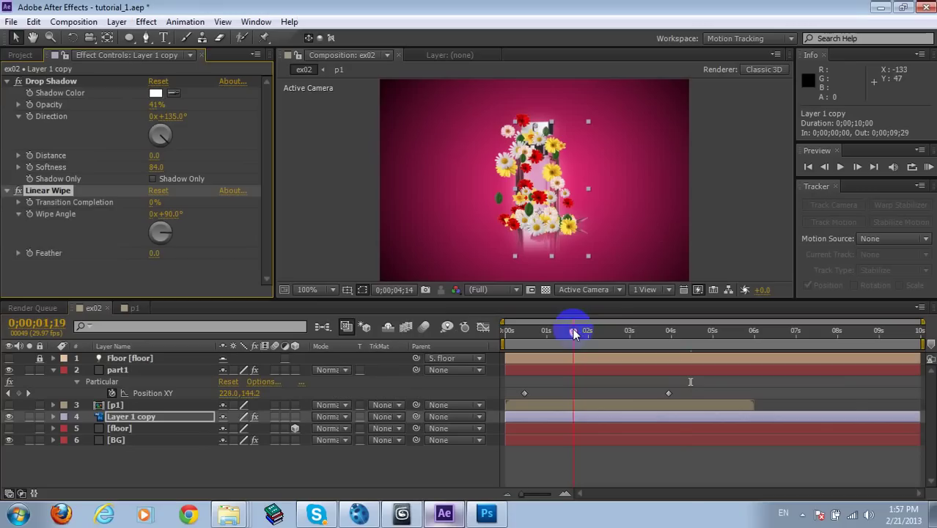
pyautogui.click(7, 81)
pyautogui.click(173, 134)
pyautogui.moveTo(167, 143); pyautogui.dragTo(164, 145)
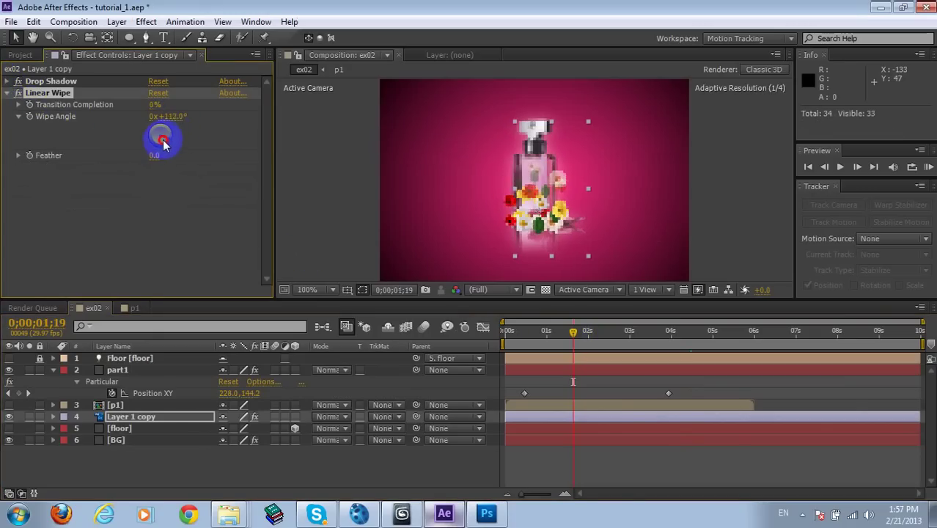
pyautogui.click(170, 159)
pyautogui.moveTo(177, 155); pyautogui.dragTo(182, 157)
# Keyframe the wipe's Transition Completion from 0;00;01;19, ending at 0% on 0;00;03;17, and scrub through the bottle's reveal.
pyautogui.moveTo(152, 110)
pyautogui.mouseDown()
pyautogui.moveTo(272, 94)
pyautogui.moveTo(692, 264)
pyautogui.mouseUp()
pyautogui.click(655, 331)
pyautogui.moveTo(158, 108); pyautogui.dragTo(25, 108)
pyautogui.press('F2')
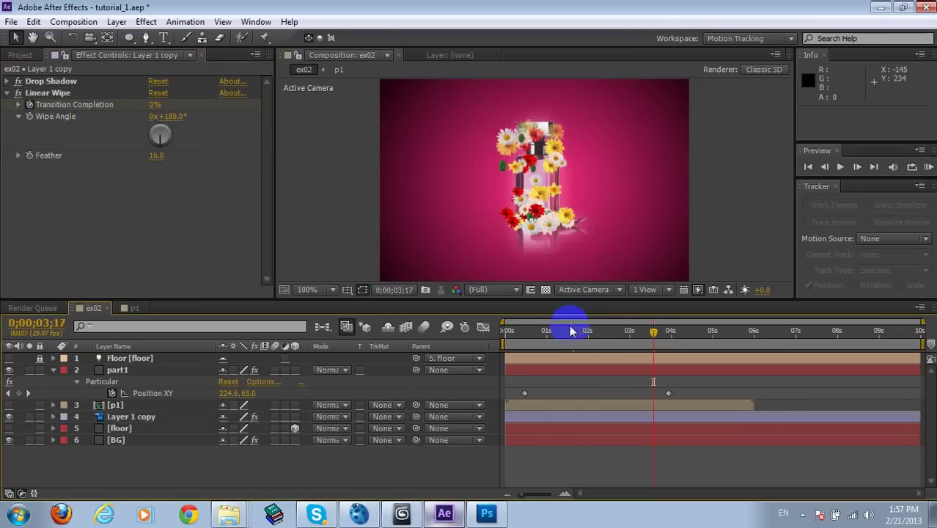
pyautogui.moveTo(569, 326); pyautogui.dragTo(670, 322)
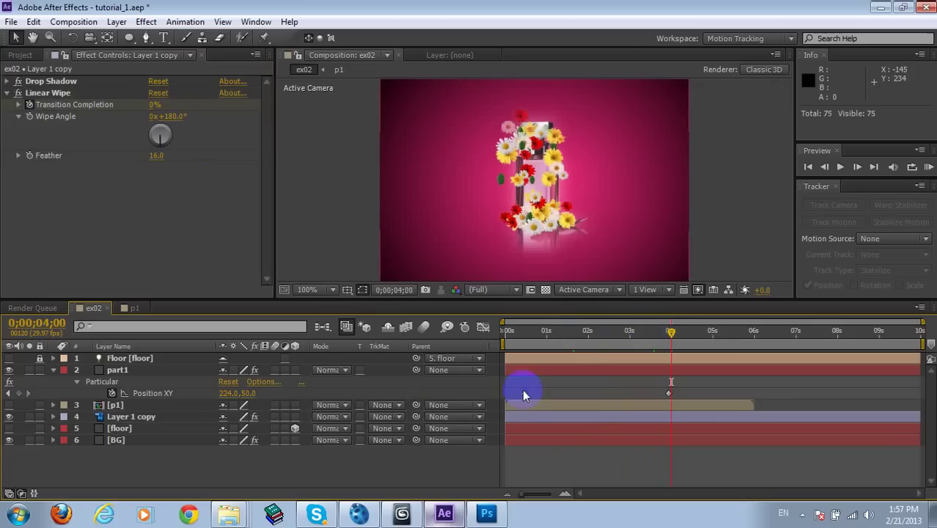
# Create a 450 x 300 px solid named BG2 in the dark magenta-red sampled from the background.
pyautogui.rightClick(306, 143)
pyautogui.moveTo(338, 147)
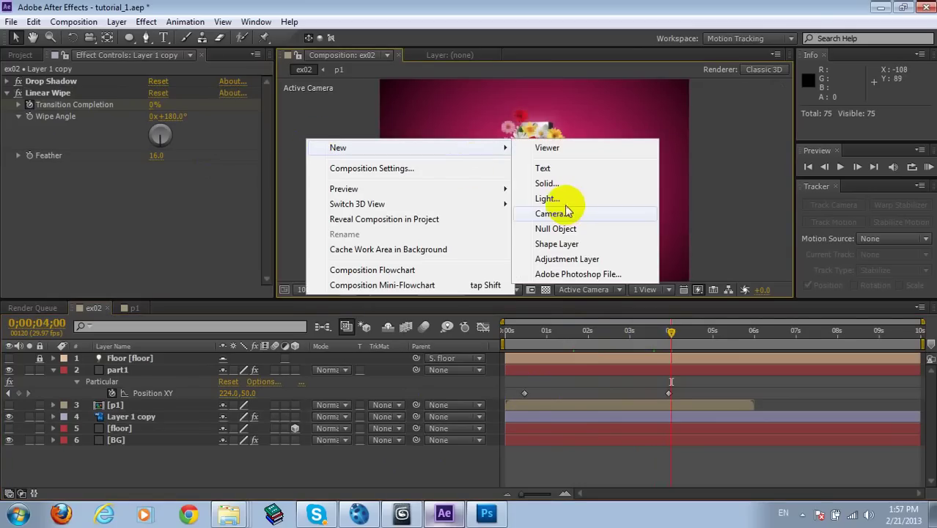
pyautogui.click(547, 184)
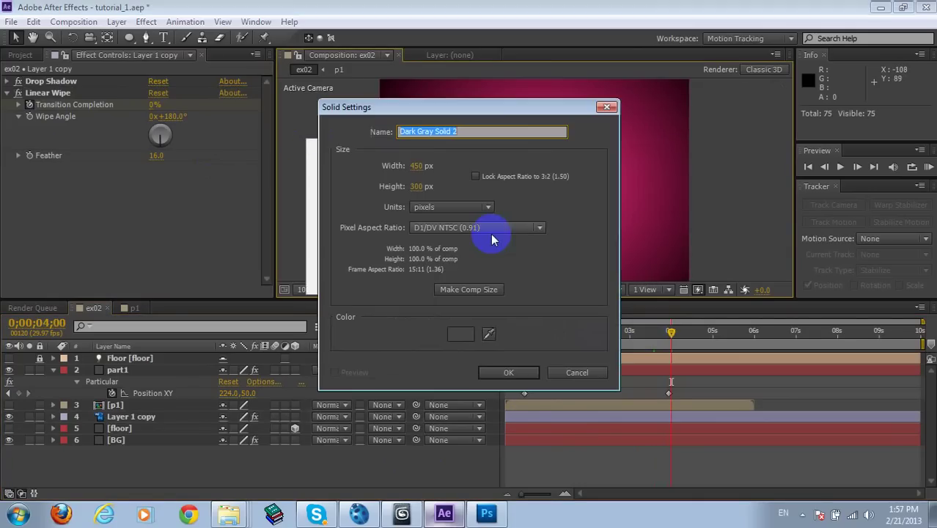
pyautogui.moveTo(533, 111); pyautogui.dragTo(343, 117)
pyautogui.click(298, 338)
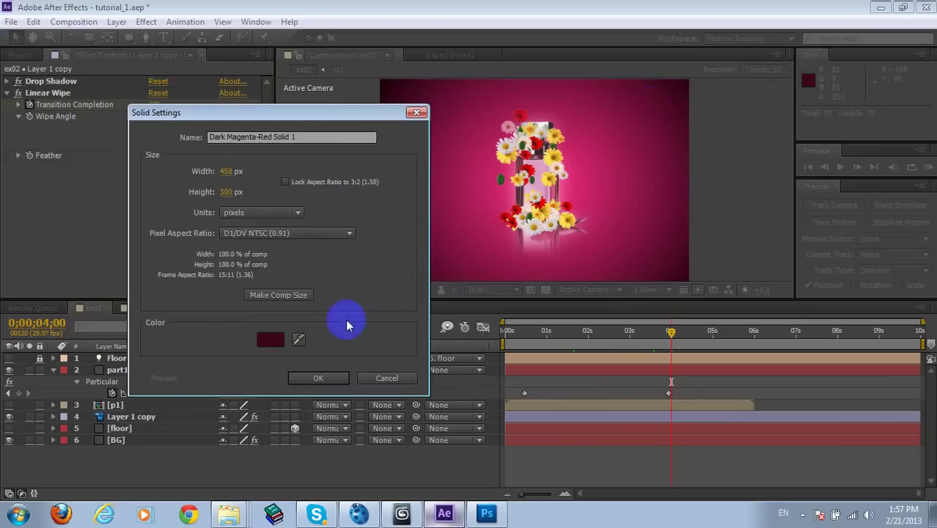
pyautogui.moveTo(312, 138); pyautogui.dragTo(26, 121)
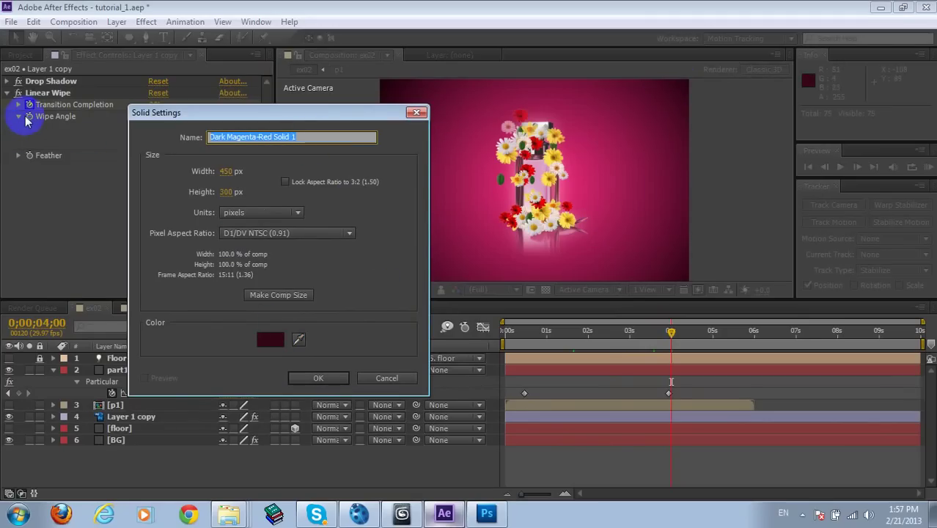
pyautogui.press('Return')
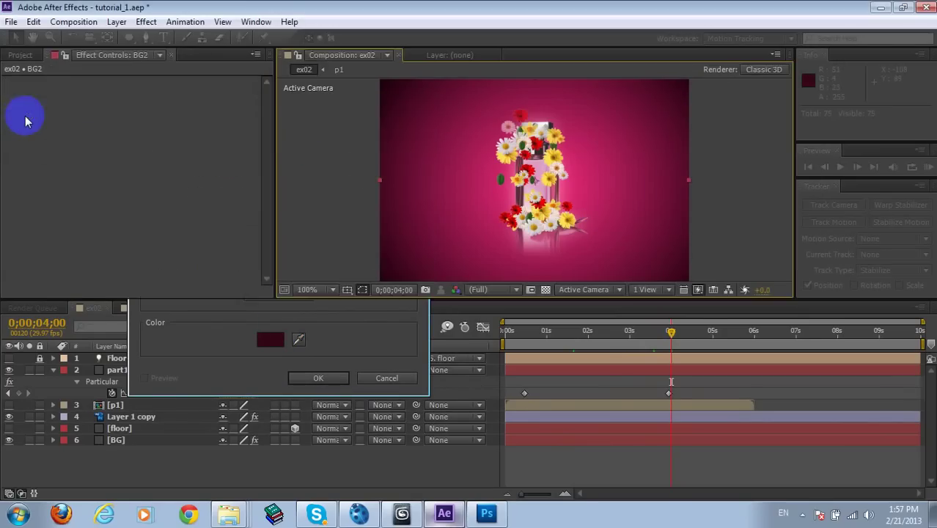
# Draw a wide elliptical mask across the middle of the BG2 solid.
pyautogui.click(130, 38)
pyautogui.moveTo(131, 42); pyautogui.dragTo(168, 68)
pyautogui.moveTo(412, 134); pyautogui.dragTo(657, 231)
# Soften the BG2 ellipse mask with a Mask Feather of 72 pixels and a Mask Expansion of -22 pixels.
pyautogui.click(73, 385)
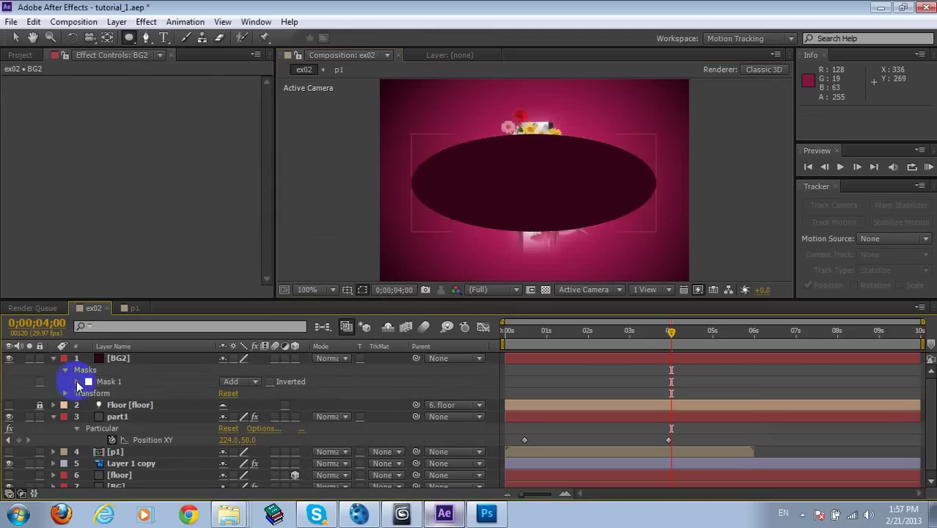
pyautogui.click(76, 381)
pyautogui.moveTo(234, 411); pyautogui.dragTo(269, 404)
pyautogui.click(237, 425)
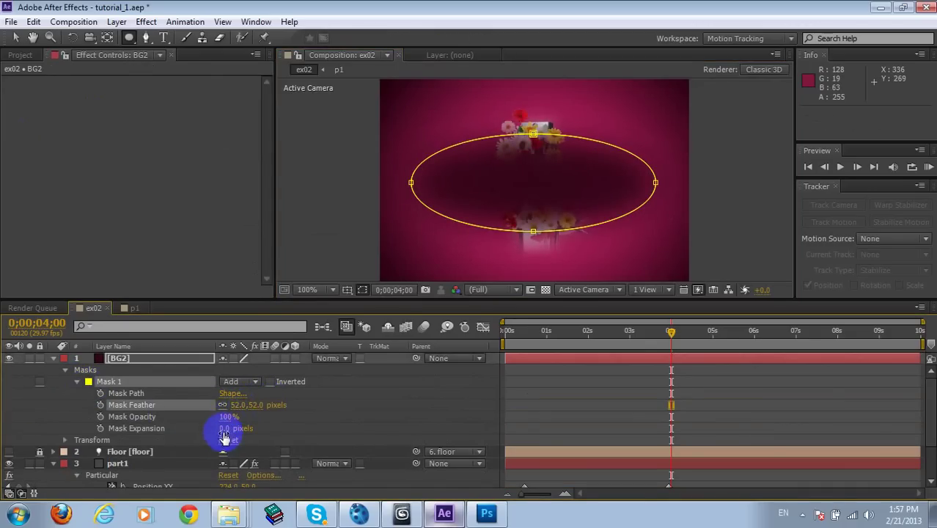
pyautogui.moveTo(221, 431); pyautogui.dragTo(209, 433)
pyautogui.moveTo(236, 405); pyautogui.dragTo(249, 405)
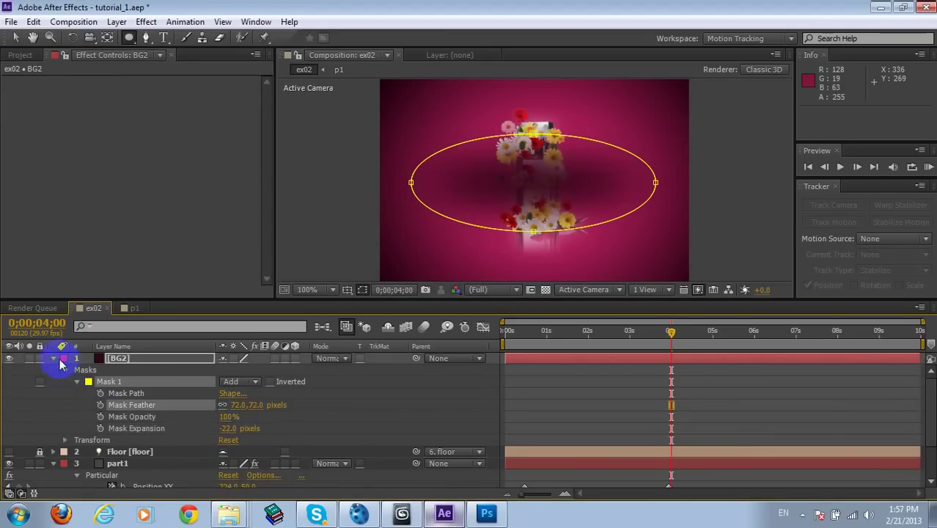
pyautogui.click(52, 359)
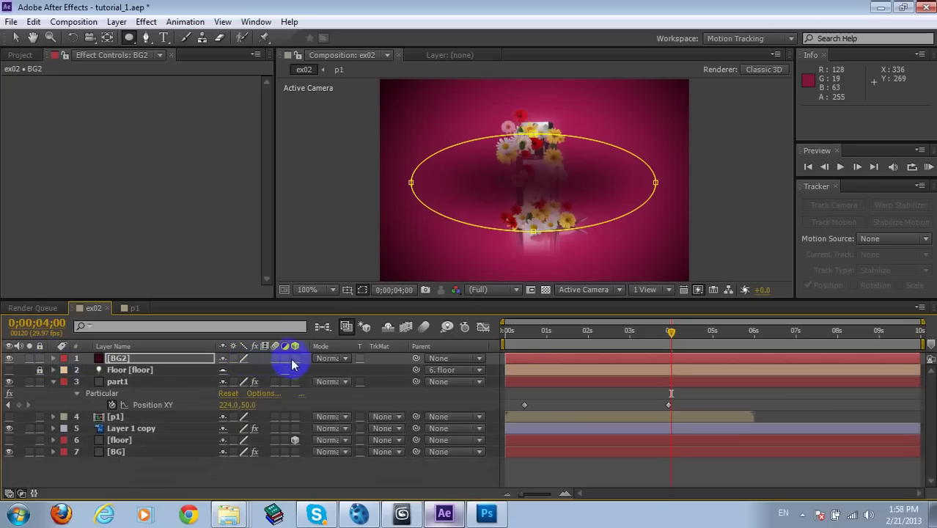
# Make BG2 a 3D layer with its X Rotation at 90°, and switch to the Selection tool.
pyautogui.press('r')
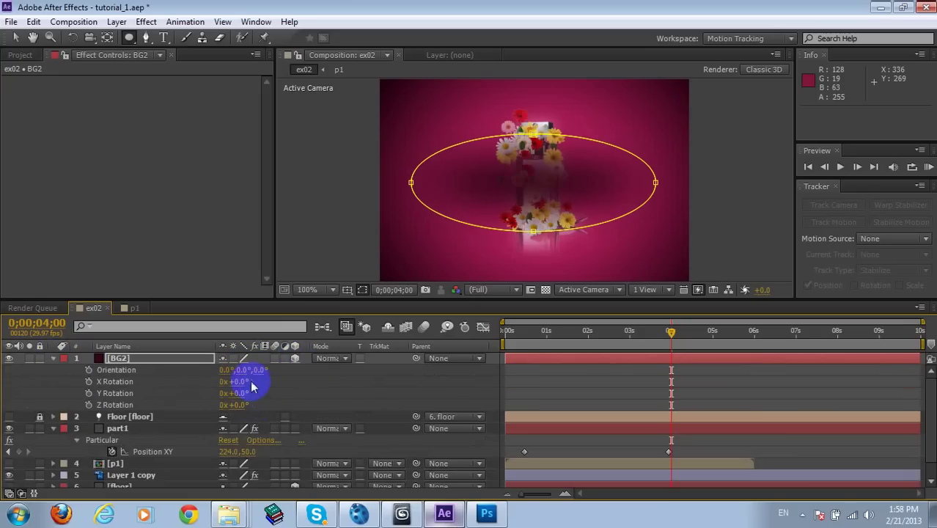
pyautogui.click(238, 381)
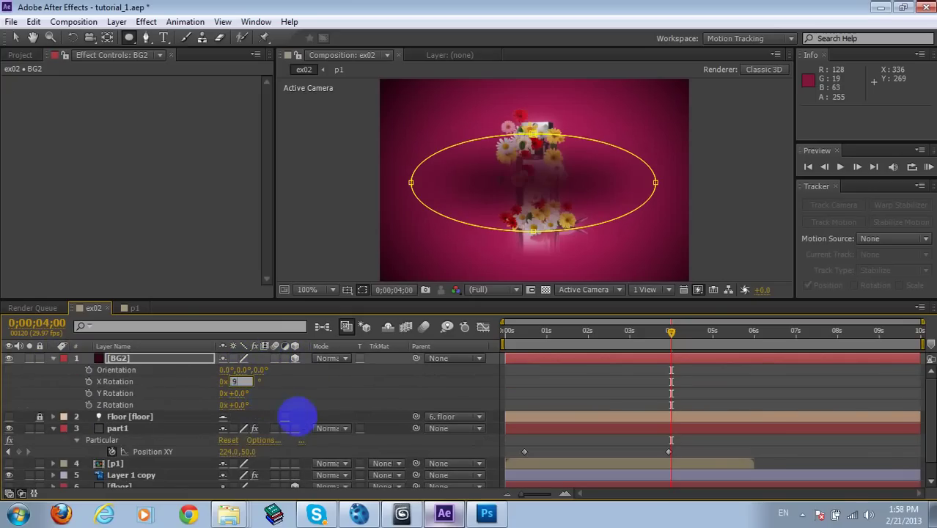
pyautogui.press('Return')
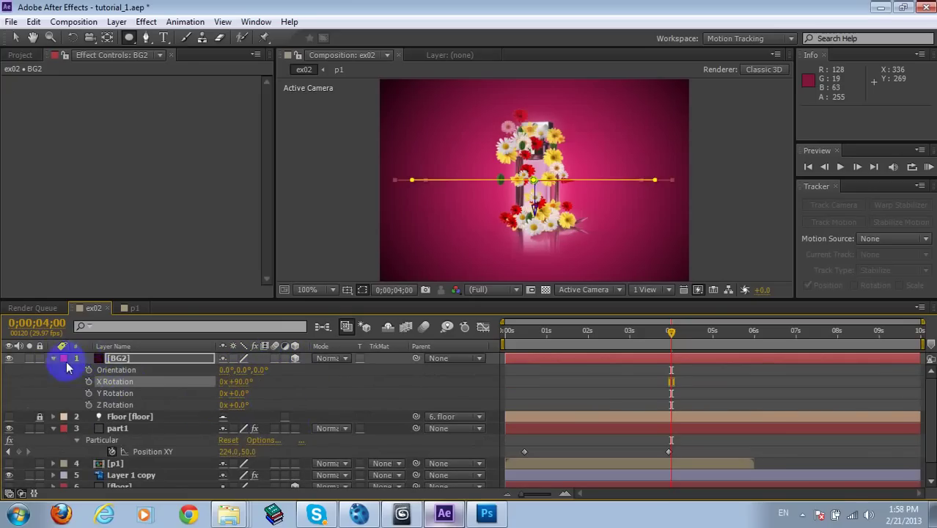
pyautogui.click(54, 358)
pyautogui.click(50, 382)
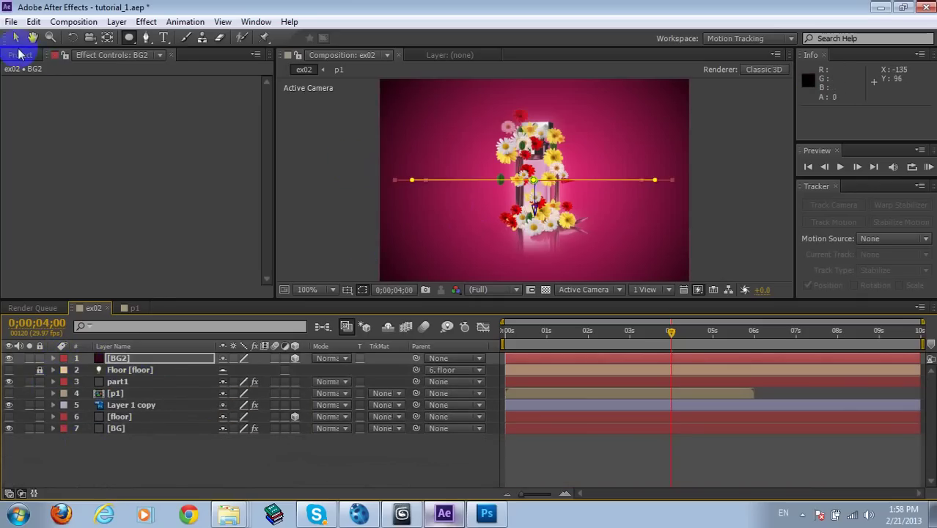
pyautogui.click(17, 38)
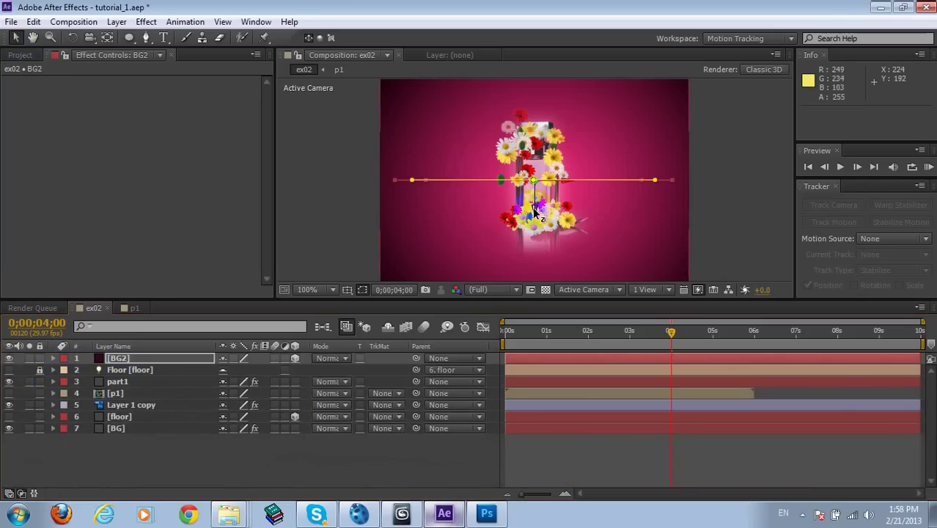
# Lower the BG2 shadow ellipse to the bottle's base and place the layer directly below Layer 1 copy.
pyautogui.moveTo(535, 211); pyautogui.dragTo(537, 272)
pyautogui.moveTo(113, 386); pyautogui.dragTo(115, 411)
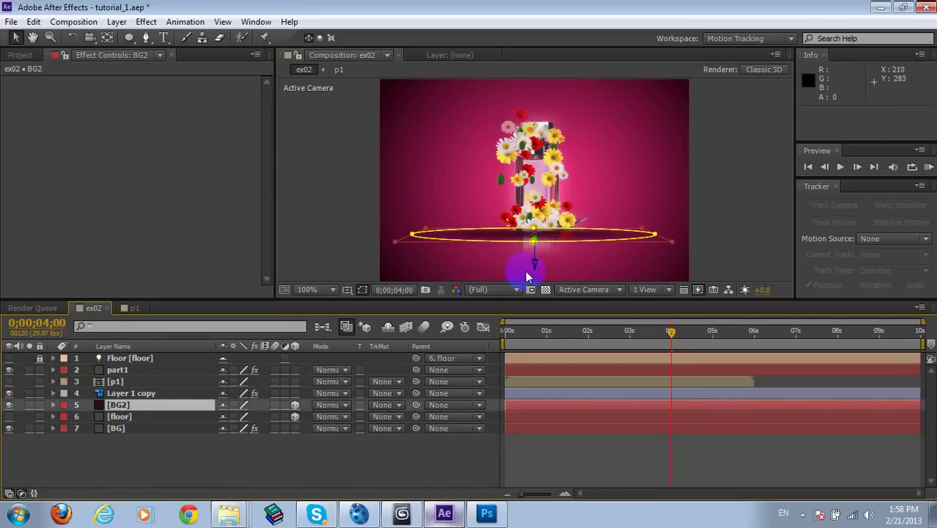
pyautogui.click(386, 454)
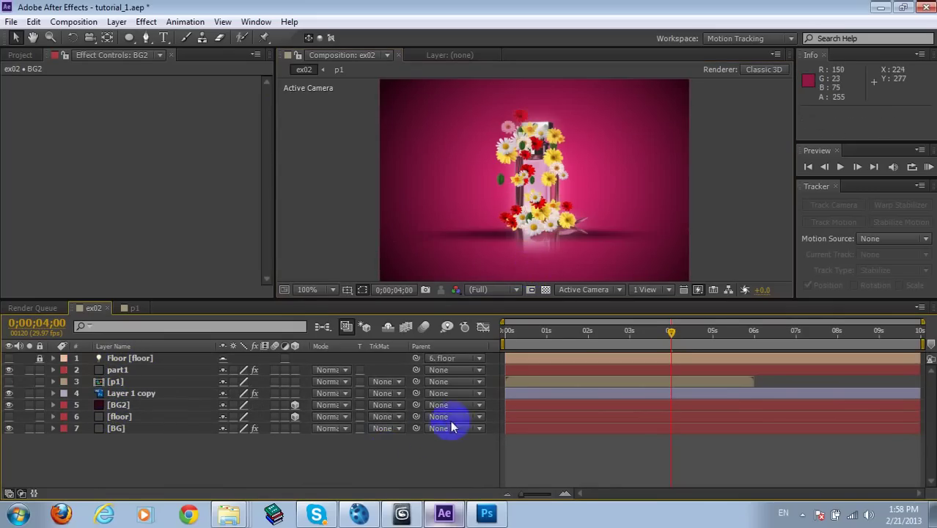
# Reduce the BG2 layer's Opacity to 53% and collapse its properties.
pyautogui.click(123, 405)
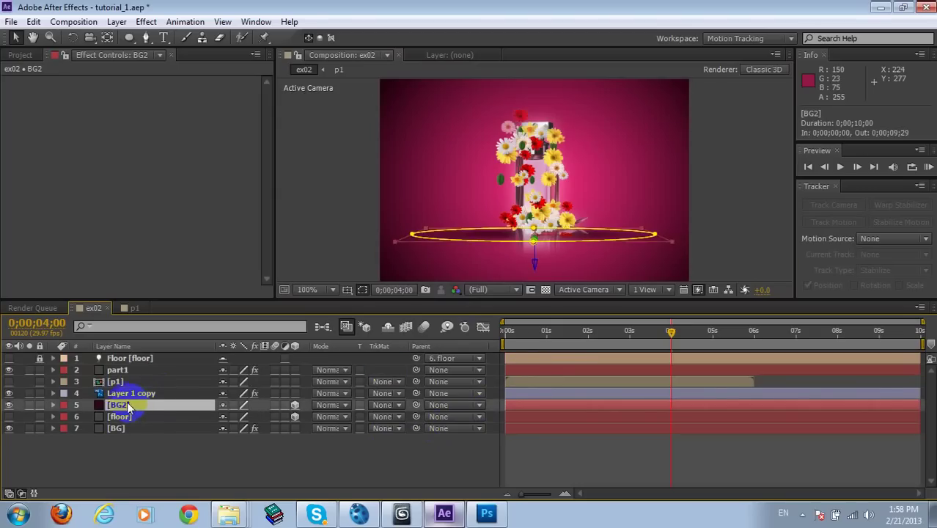
pyautogui.press('t')
pyautogui.moveTo(226, 418); pyautogui.dragTo(217, 420)
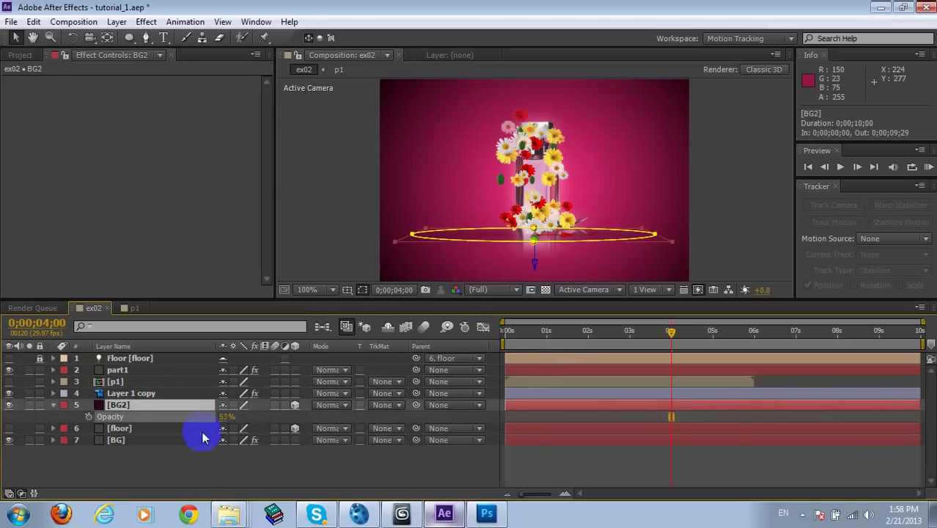
pyautogui.click(204, 469)
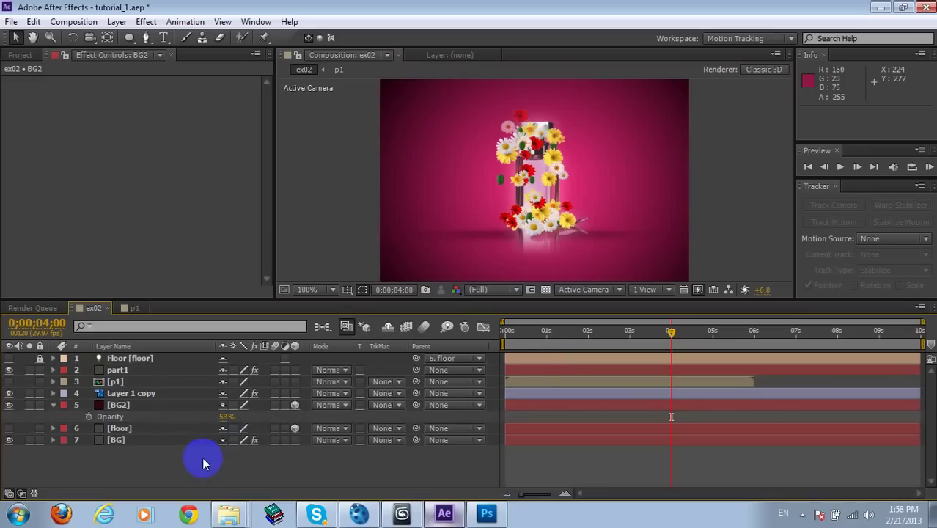
pyautogui.click(52, 407)
pyautogui.click(55, 409)
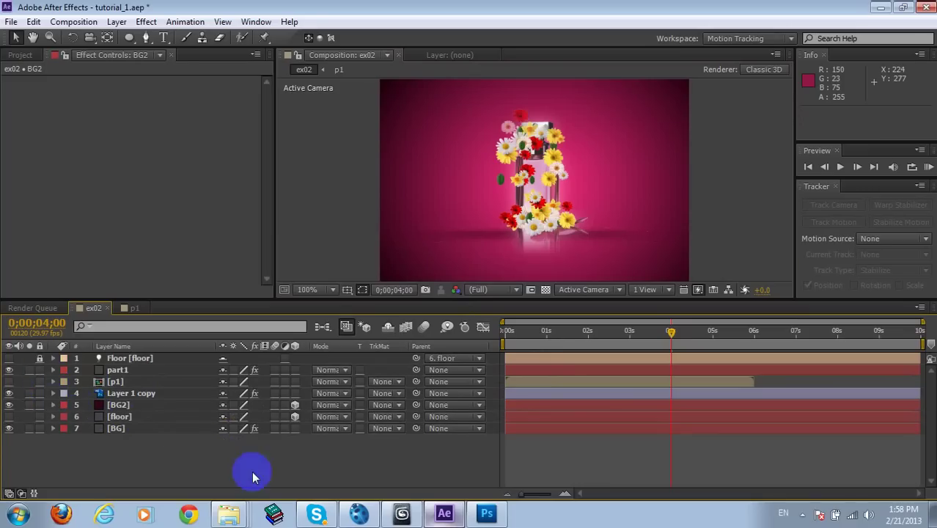
# Create a new 450 x 300 px solid named part2.
pyautogui.rightClick(318, 125)
pyautogui.moveTo(344, 131)
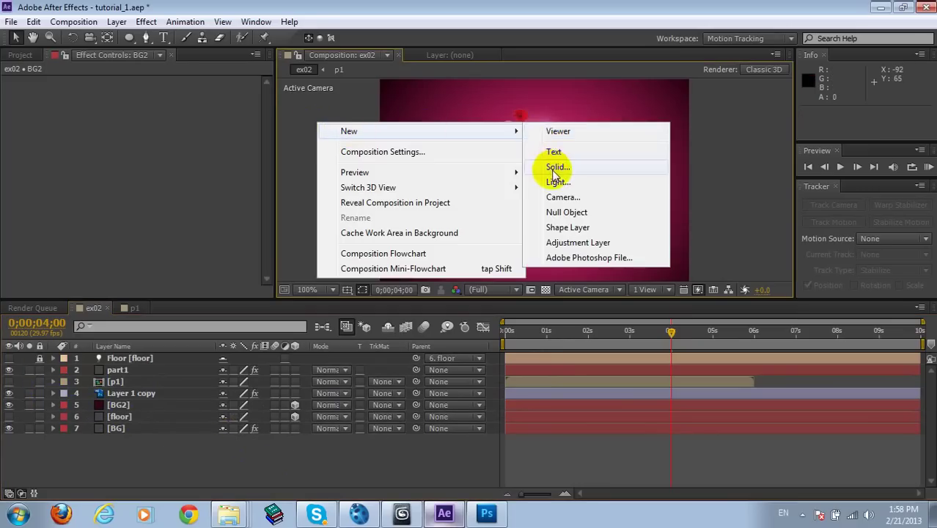
pyautogui.click(555, 168)
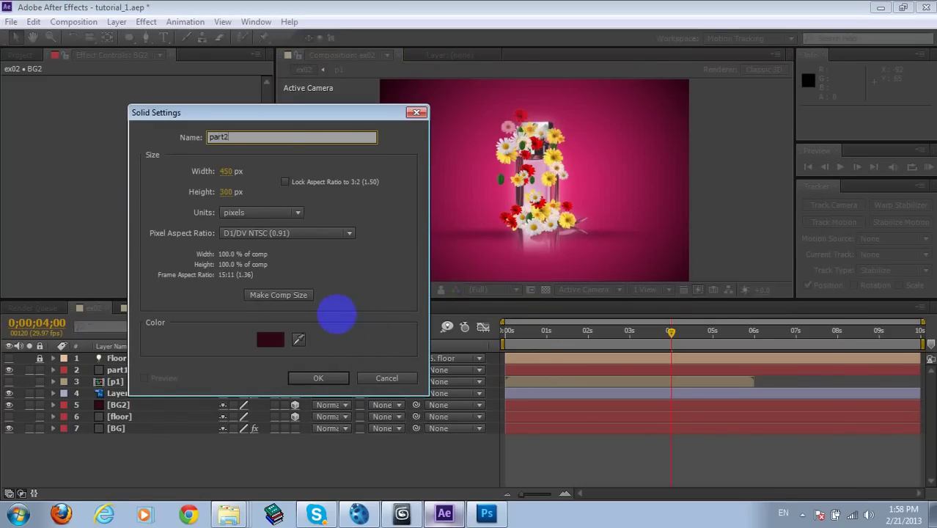
pyautogui.write('part2')
pyautogui.press('Return')
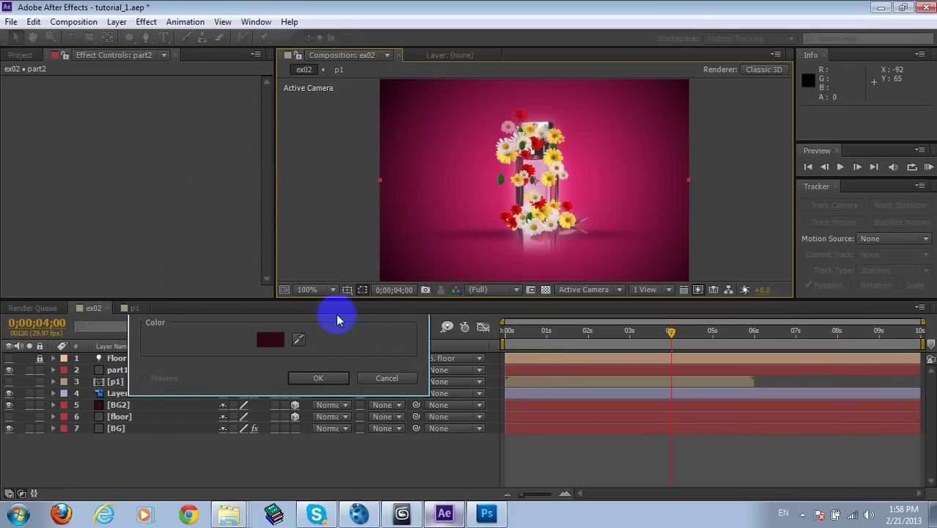
# Apply the Trapcode Particular effect to the part2 solid.
pyautogui.click(138, 23)
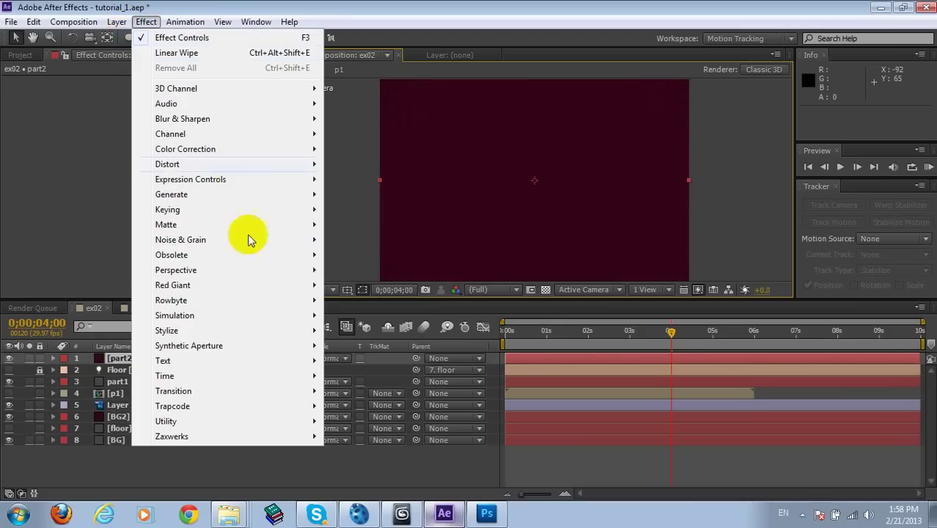
pyautogui.moveTo(270, 407)
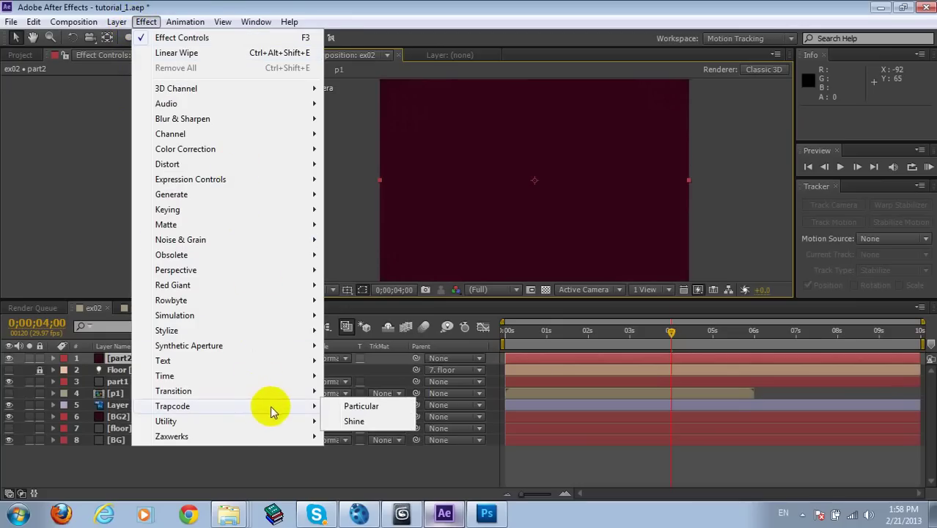
pyautogui.click(357, 406)
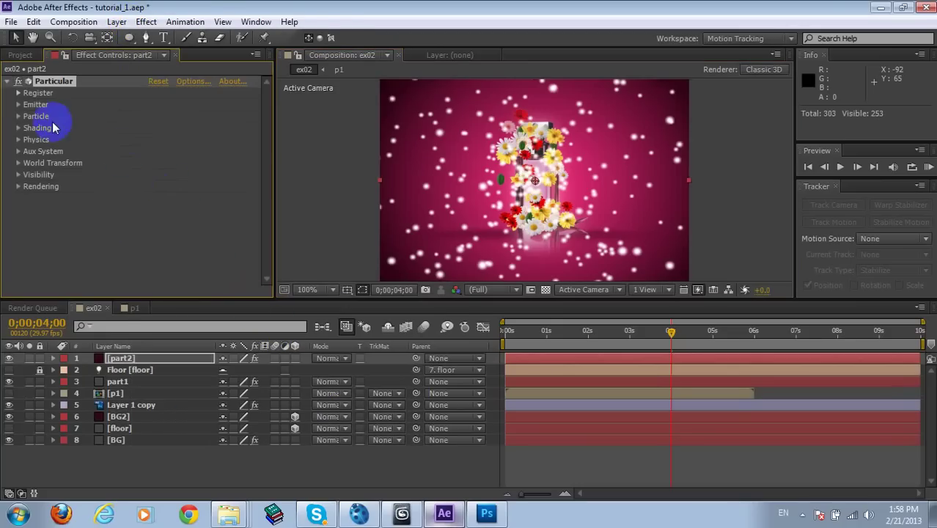
# Set the part2 emitter's Velocity to 6 and its Velocity Random to 7%.
pyautogui.click(18, 104)
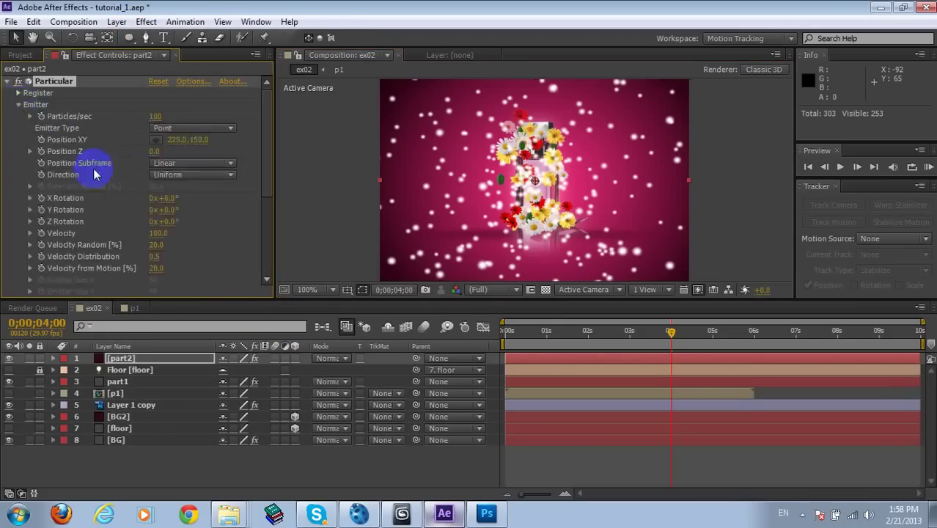
pyautogui.scroll(-1, 170, 212)
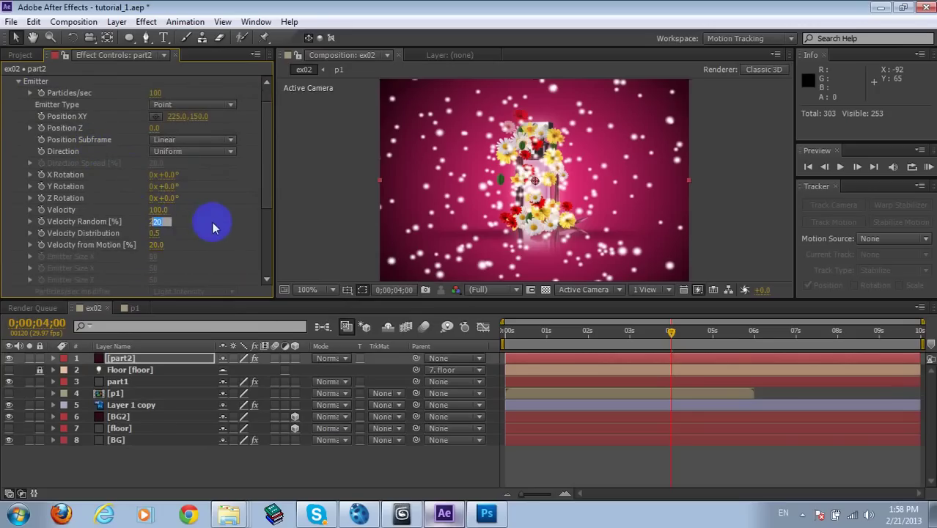
pyautogui.click(159, 210)
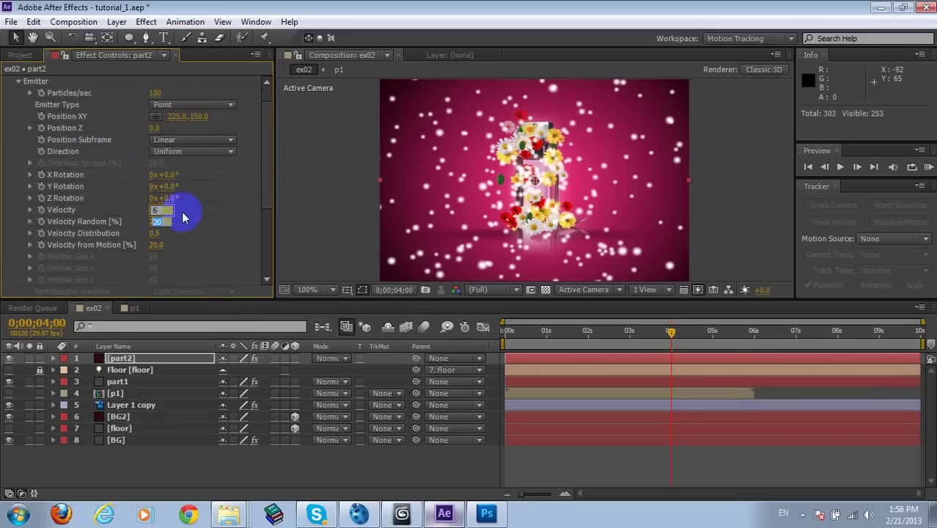
pyautogui.write('7.')
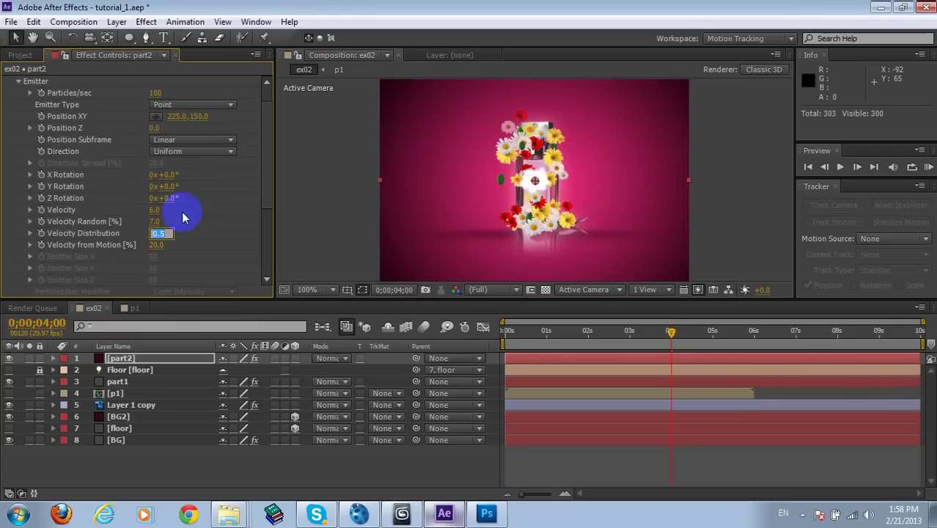
# Change the emitter type to Box and enlarge it to X 713, Y 422 and Z 488.
pyautogui.click(189, 104)
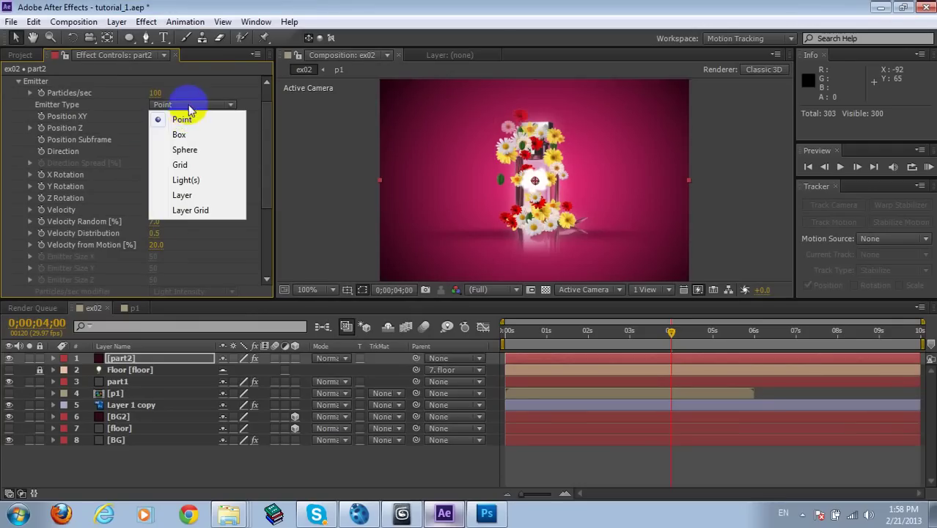
pyautogui.click(181, 134)
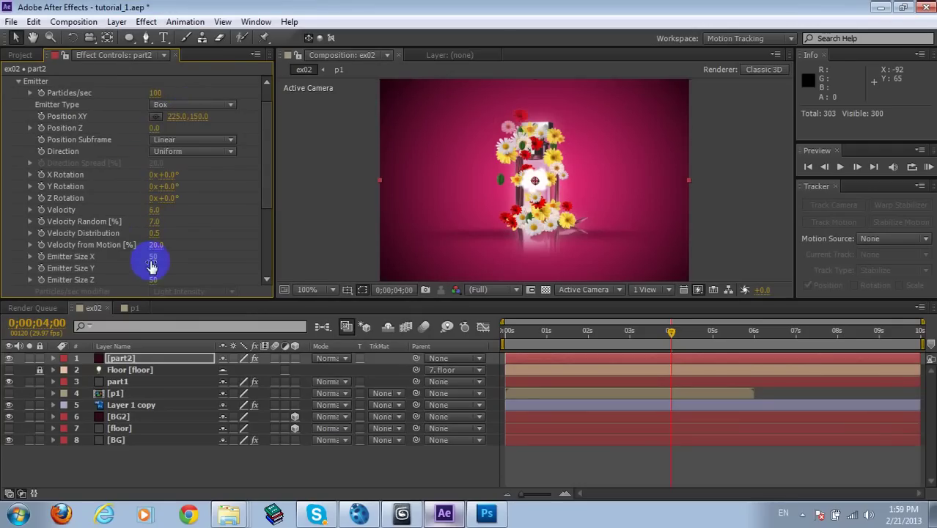
pyautogui.moveTo(156, 255); pyautogui.dragTo(371, 252)
pyautogui.moveTo(153, 280); pyautogui.dragTo(492, 265)
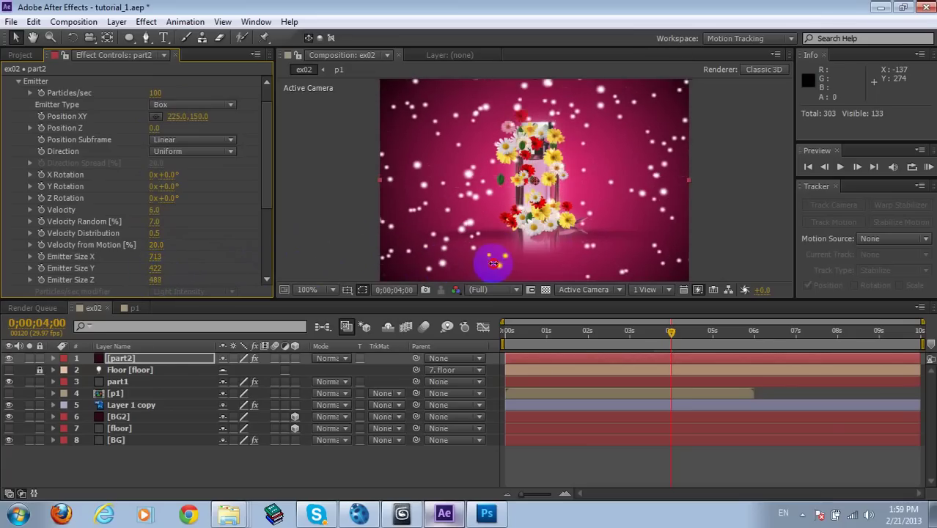
# Place the emitter at the top of the frame at 225, 7 and set Particles/sec to 5.
pyautogui.click(156, 117)
pyautogui.moveTo(343, 131); pyautogui.dragTo(533, 84)
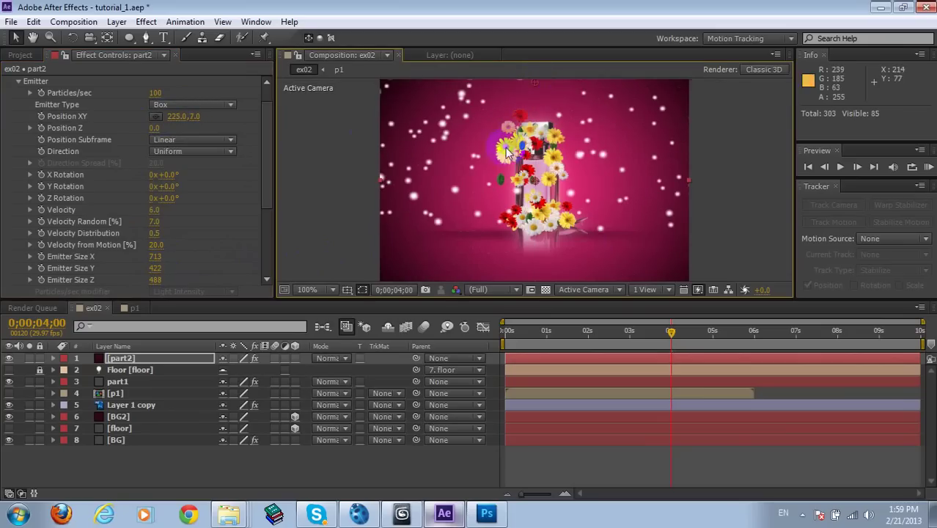
pyautogui.click(156, 93)
pyautogui.write('5')
pyautogui.press('Return')
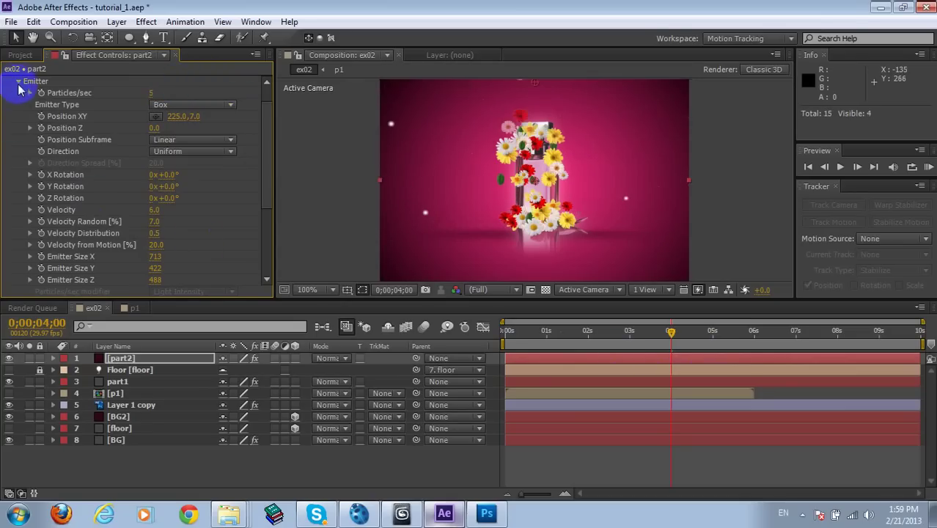
pyautogui.click(19, 81)
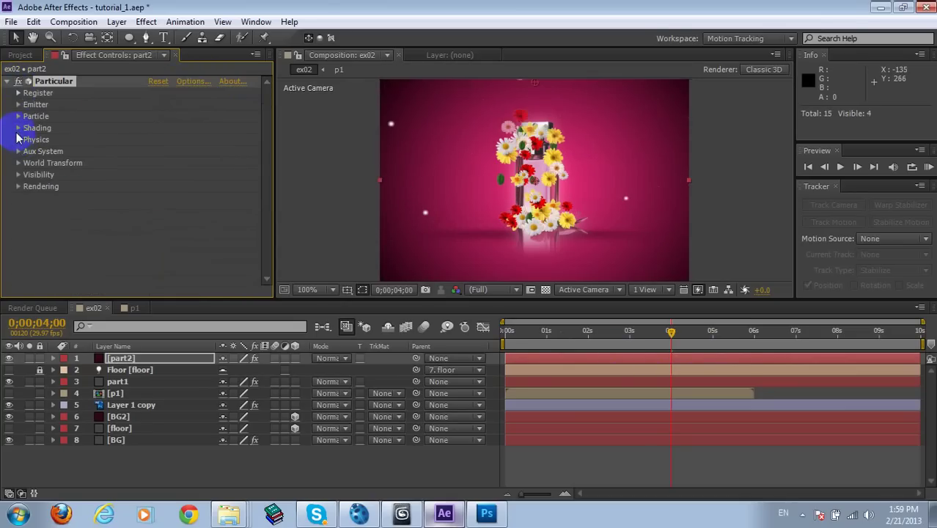
# Set the part2 Physics Model to Bounce with a Gravity of 10.
pyautogui.click(18, 140)
pyautogui.click(180, 152)
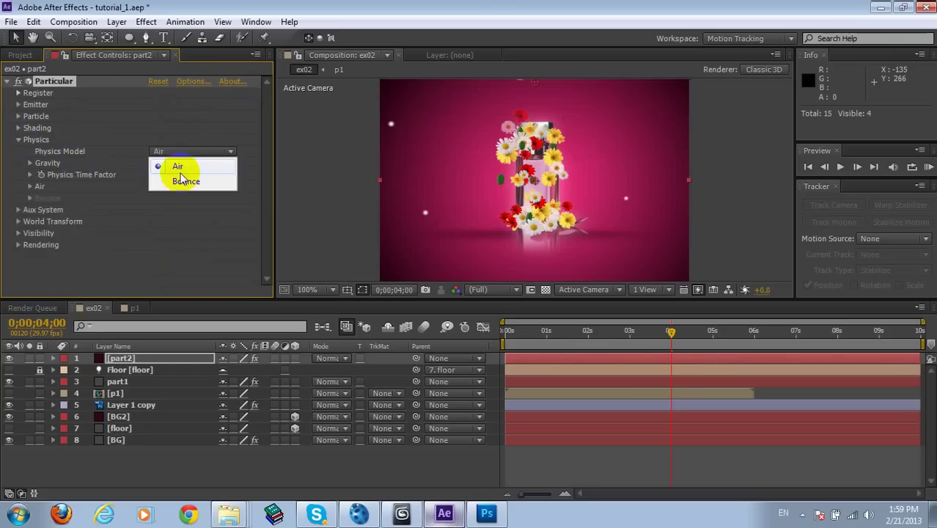
pyautogui.click(176, 174)
pyautogui.click(170, 167)
pyautogui.write('10')
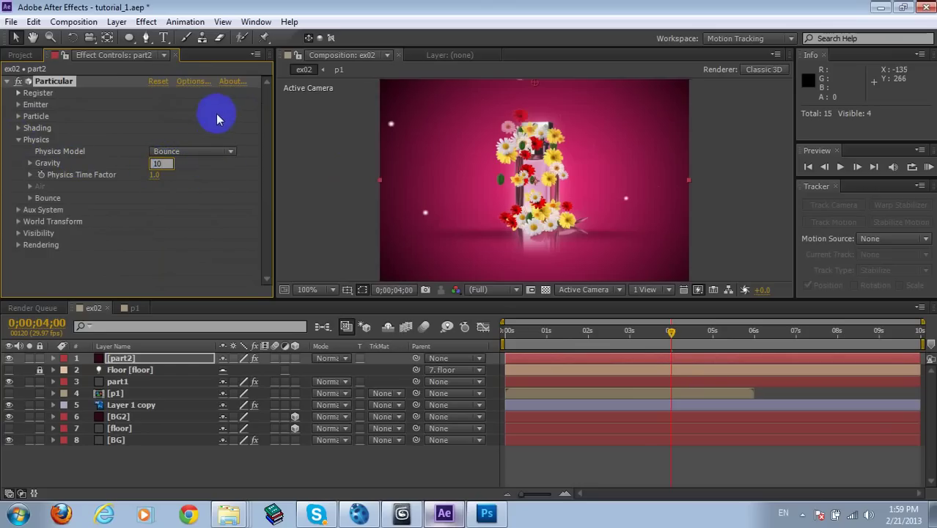
pyautogui.press('Return')
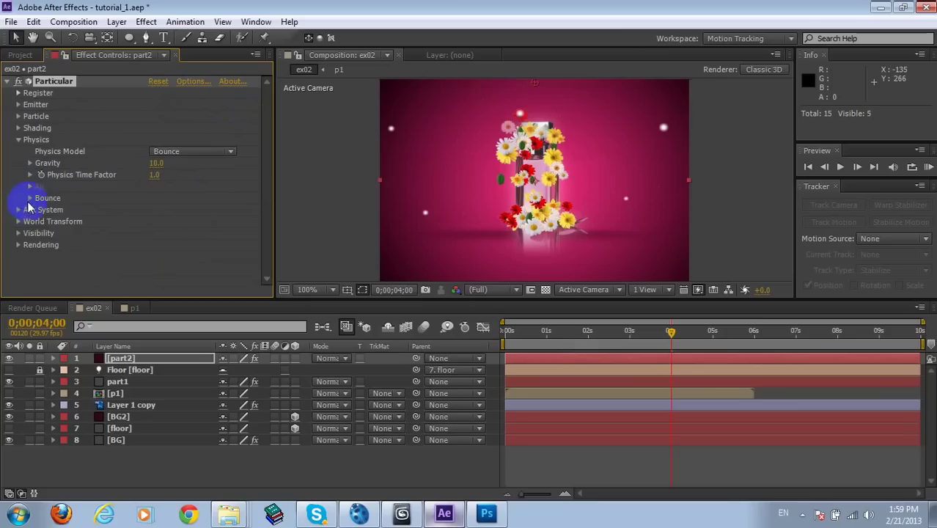
# Assign the floor layer as the Bounce Floor Layer for the part2 particles.
pyautogui.click(28, 199)
pyautogui.click(176, 209)
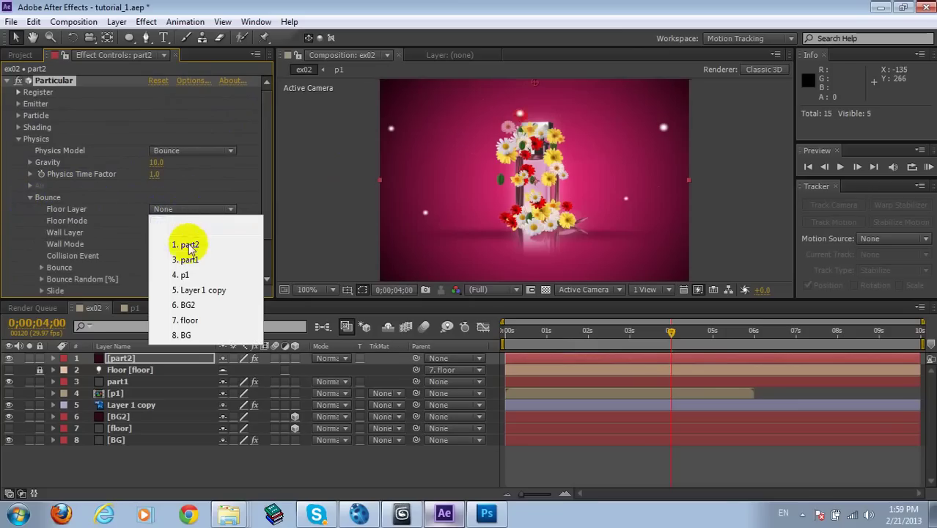
pyautogui.click(201, 324)
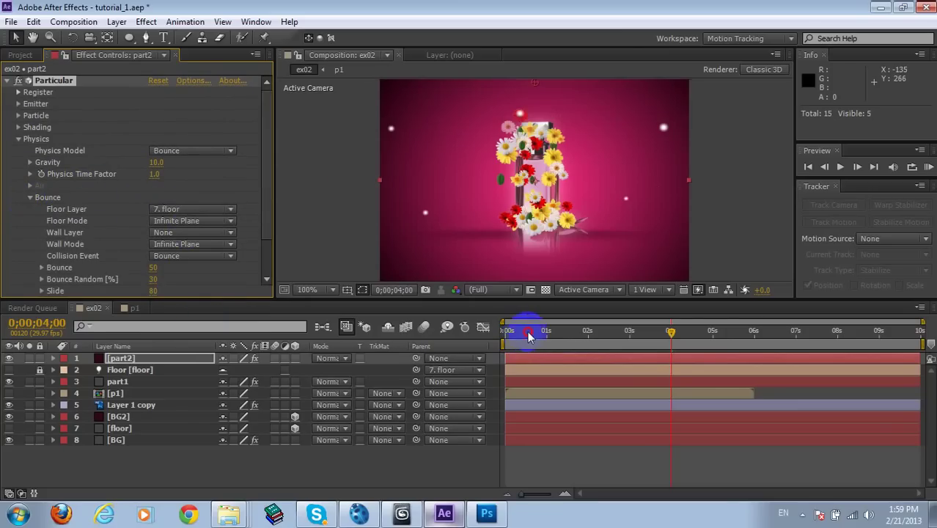
# Preview the falling particles, shift part2 to start at -0;00;04;05, and extend its out point to the composition's end.
pyautogui.moveTo(531, 335); pyautogui.dragTo(594, 337)
pyautogui.moveTo(656, 339); pyautogui.dragTo(790, 334)
pyautogui.moveTo(649, 359); pyautogui.dragTo(901, 346)
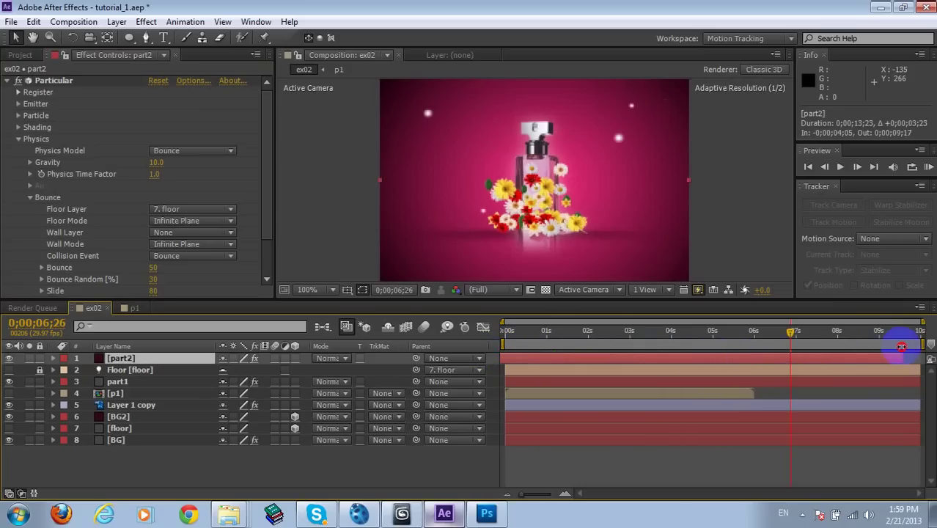
pyautogui.moveTo(511, 338); pyautogui.dragTo(689, 334)
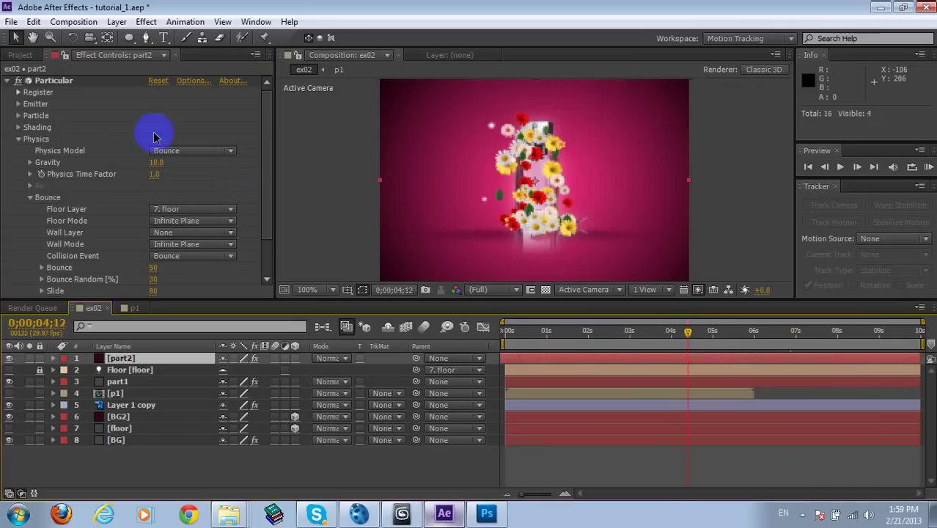
# Set the part2 particle Life to 12 seconds and preview the animation through to 0;00;09;15.
pyautogui.click(19, 115)
pyautogui.scroll(-1, 81, 124)
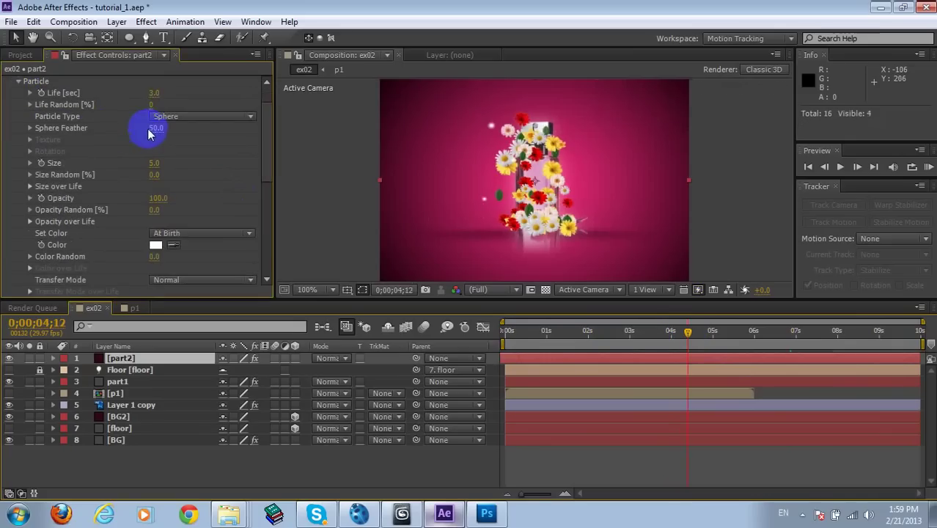
pyautogui.click(159, 93)
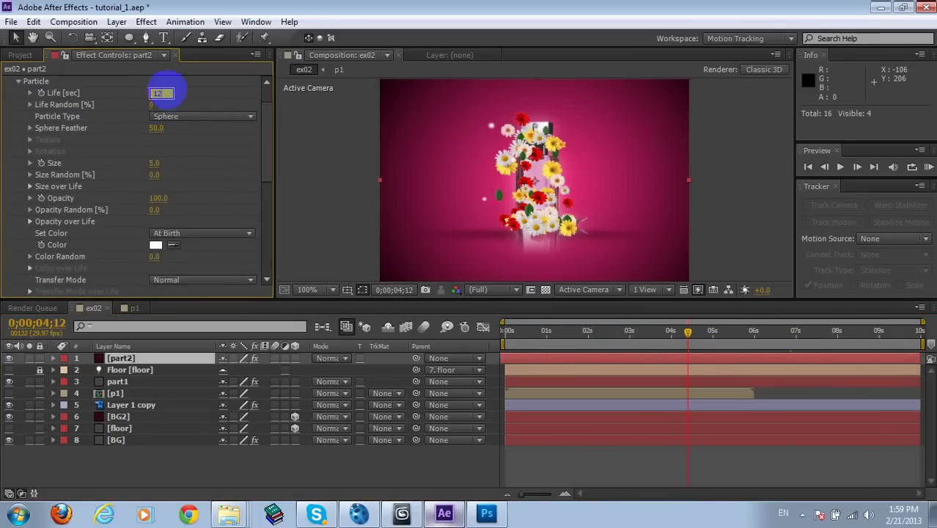
pyautogui.write('12')
pyautogui.press('Return')
pyautogui.moveTo(543, 334); pyautogui.dragTo(900, 327)
# Change the part2 Particle Type from Sphere to Sprite.
pyautogui.click(157, 128)
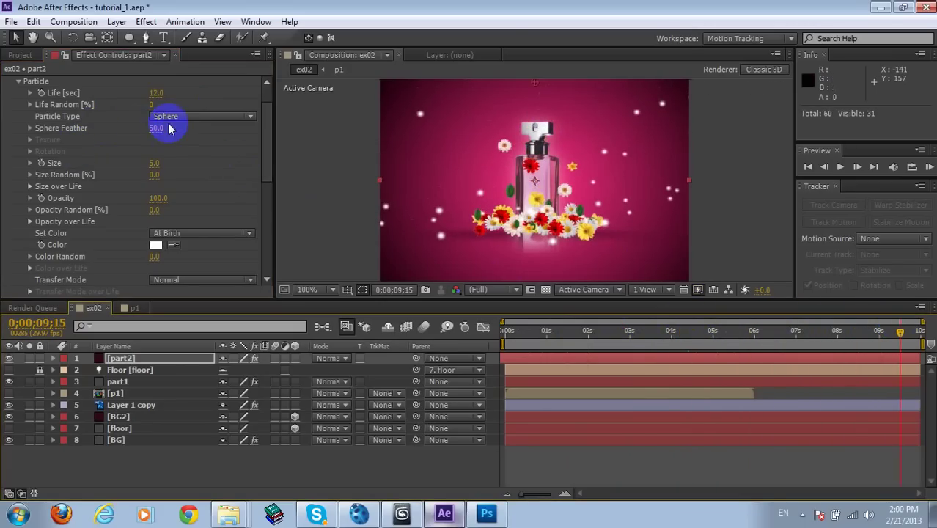
pyautogui.click(177, 117)
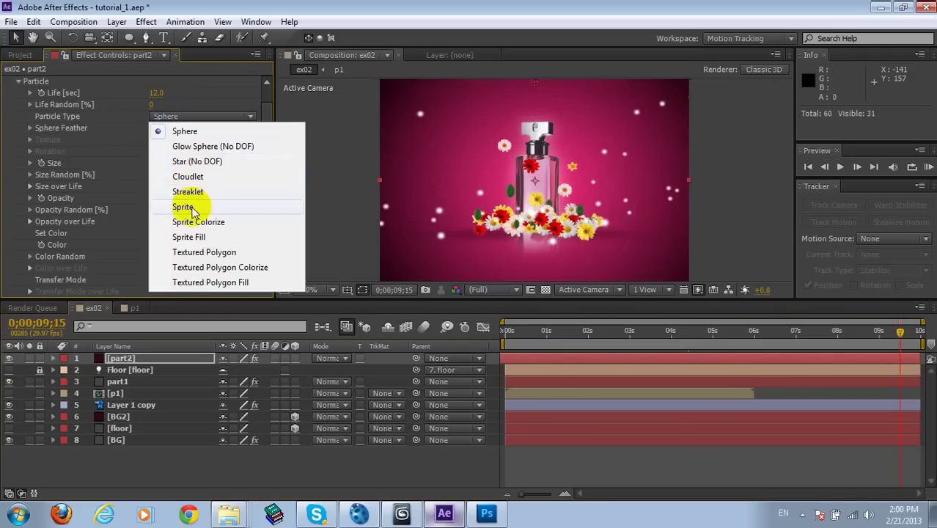
pyautogui.press('Down')
pyautogui.press('Down')
pyautogui.press('Down')
pyautogui.press('Down')
pyautogui.press('Down')
pyautogui.press('Return')
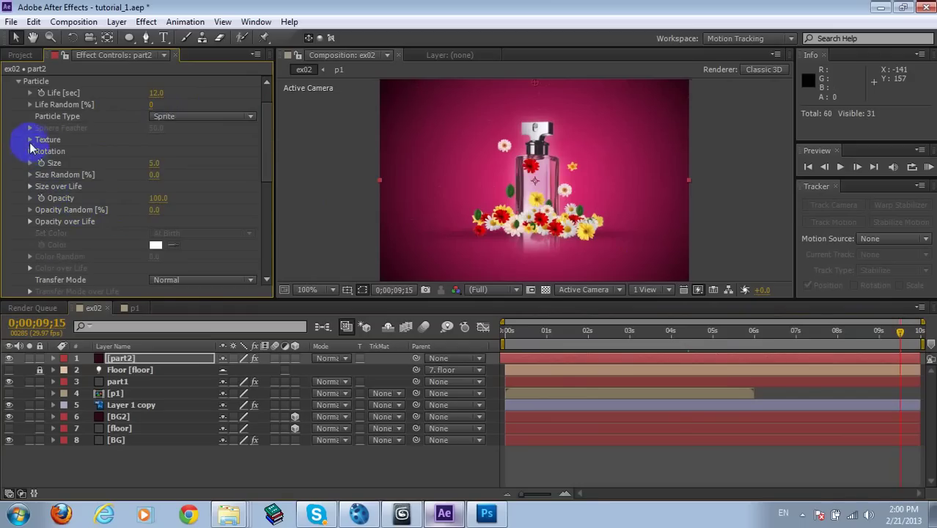
# Use the p1 layer as the part2 particle texture with Random - Still Frame time sampling, and scrub to 0;00;05;12.
pyautogui.click(30, 140)
pyautogui.click(192, 152)
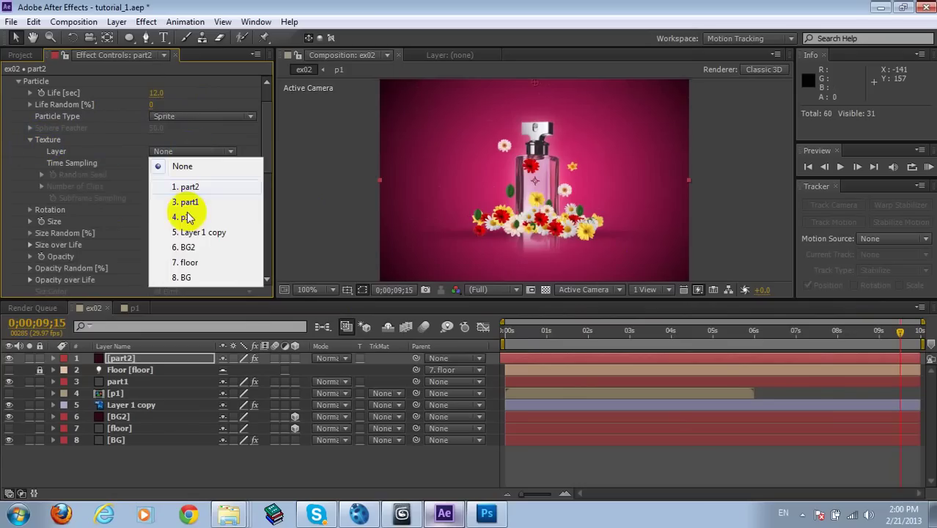
pyautogui.click(192, 218)
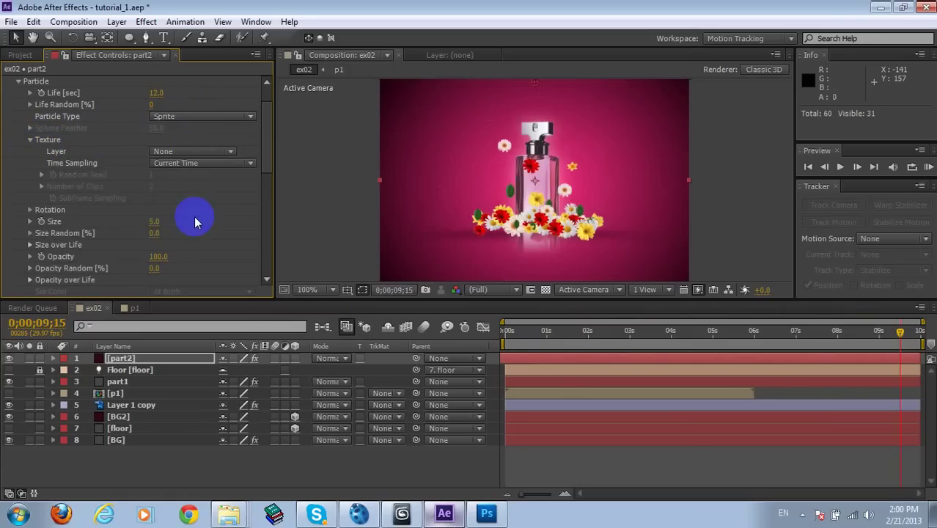
pyautogui.click(204, 164)
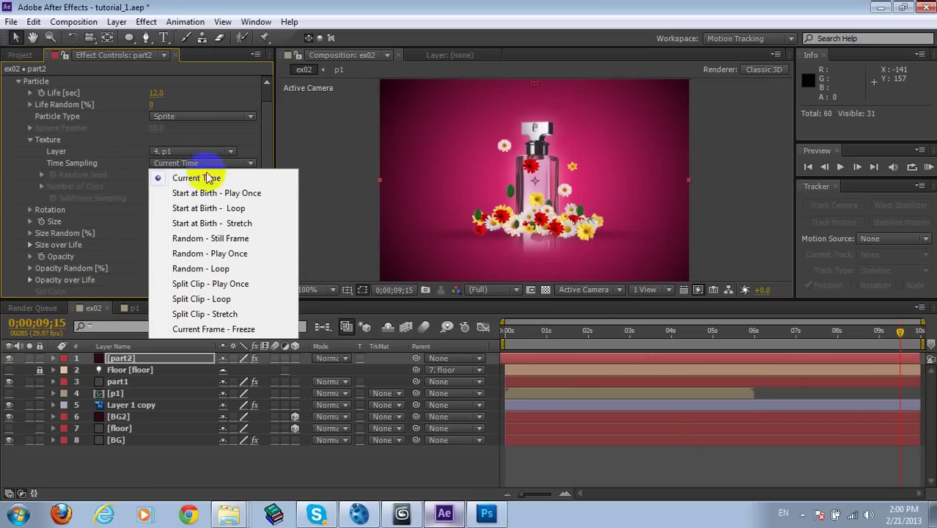
pyautogui.click(233, 239)
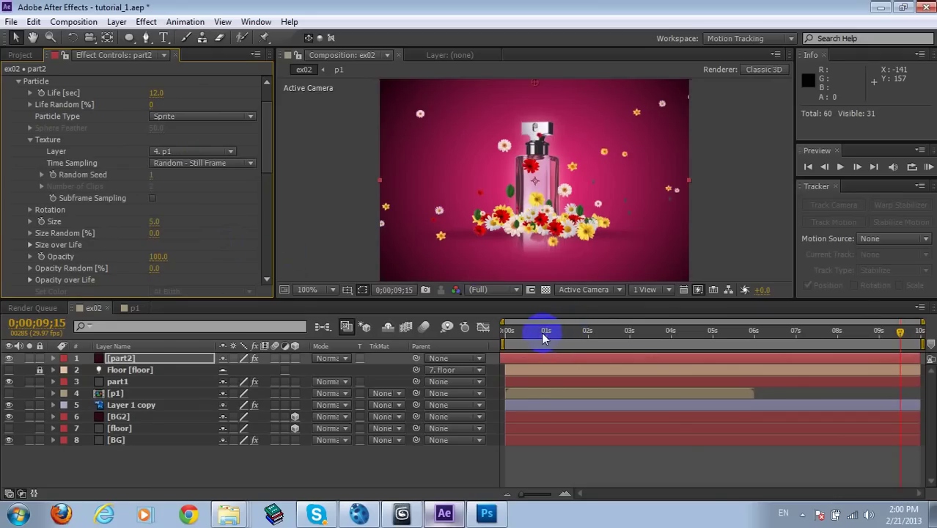
pyautogui.moveTo(542, 335); pyautogui.dragTo(729, 336)
# Set the Bounce amount in the part2 Bounce physics to 20.
pyautogui.moveTo(268, 151); pyautogui.dragTo(272, 243)
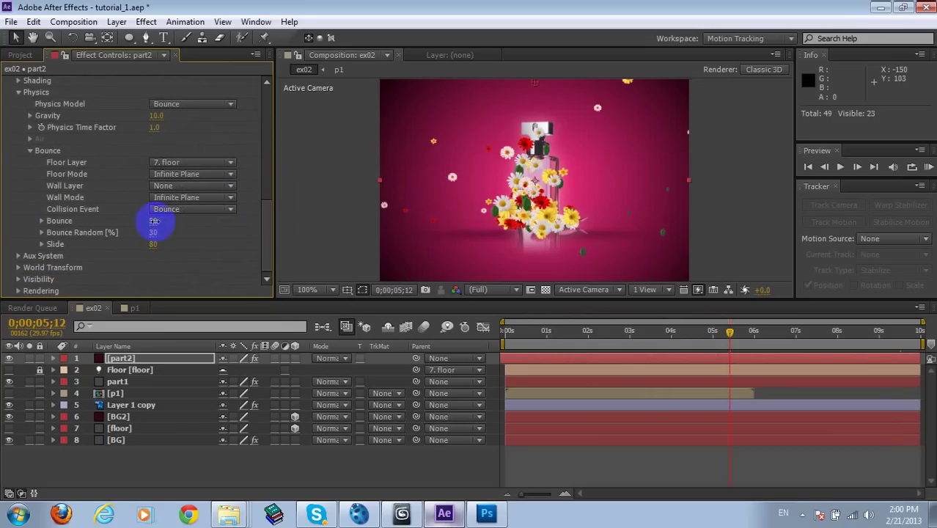
pyautogui.click(154, 220)
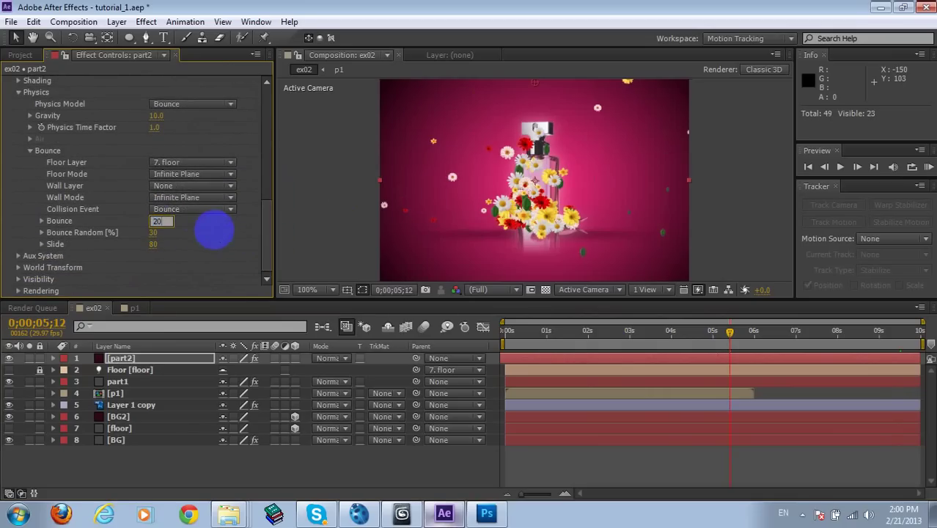
pyautogui.press('Return')
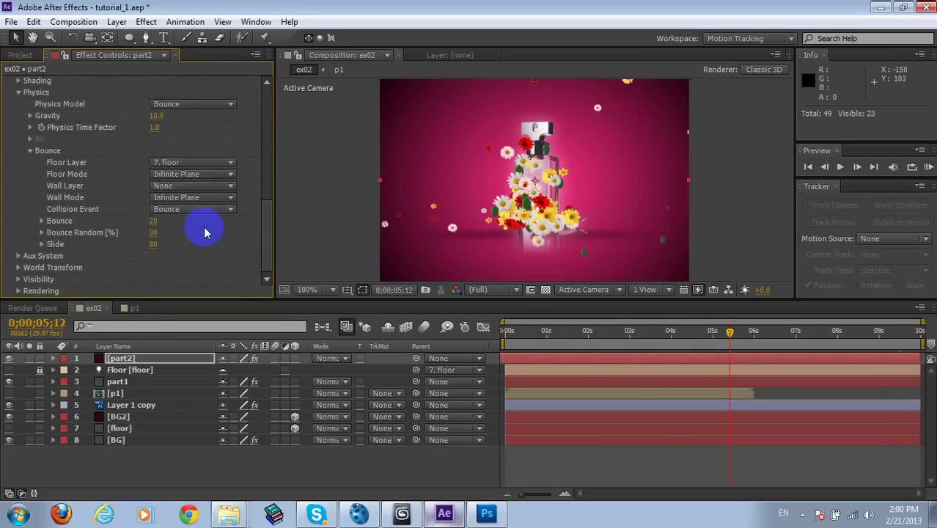
# Shape the part2 Opacity over Life curve to fade in at birth and out at death, and preview the fall.
pyautogui.click(19, 93)
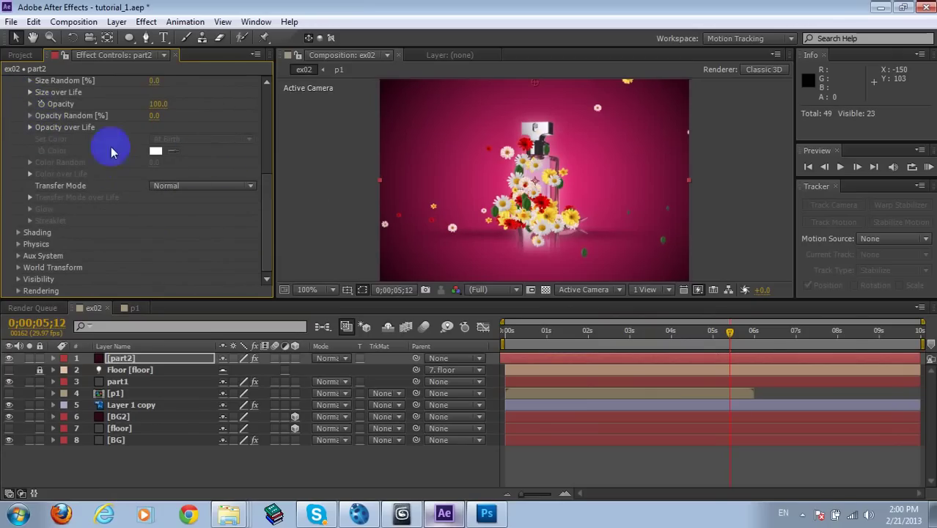
pyautogui.click(28, 127)
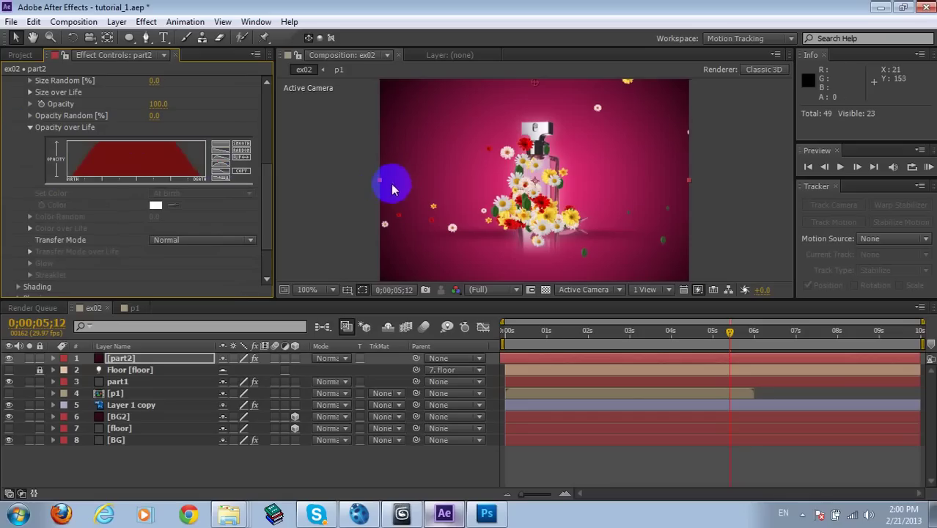
pyautogui.click(550, 354)
pyautogui.moveTo(543, 337); pyautogui.dragTo(872, 338)
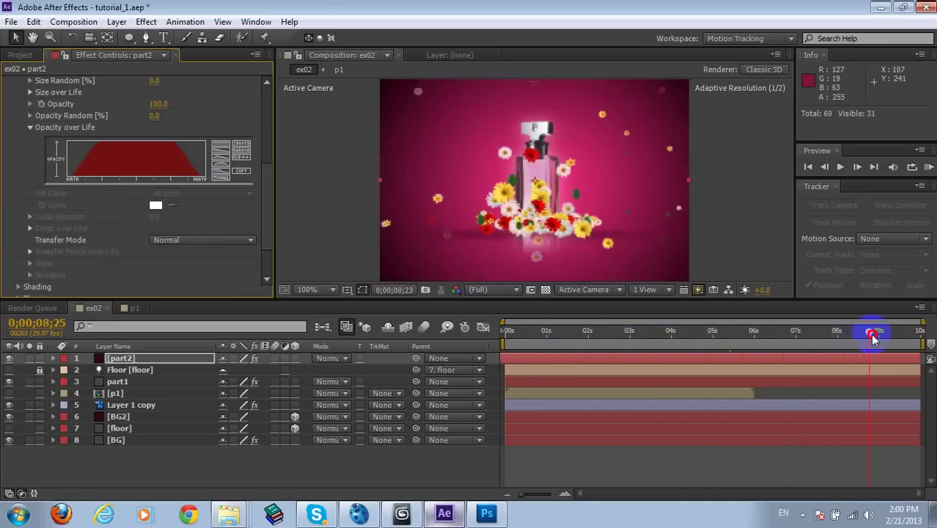
# Set the part2 particle Size Random to 15% and Size to 6, and preview the animation.
pyautogui.scroll(3, 267, 188)
pyautogui.moveTo(154, 167); pyautogui.dragTo(253, 175)
pyautogui.click(155, 148)
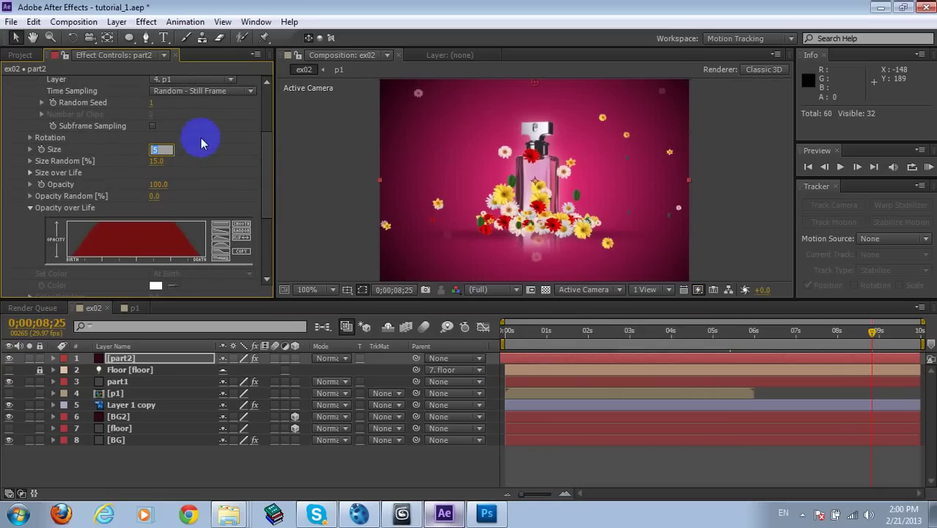
pyautogui.write('6')
pyautogui.press('Return')
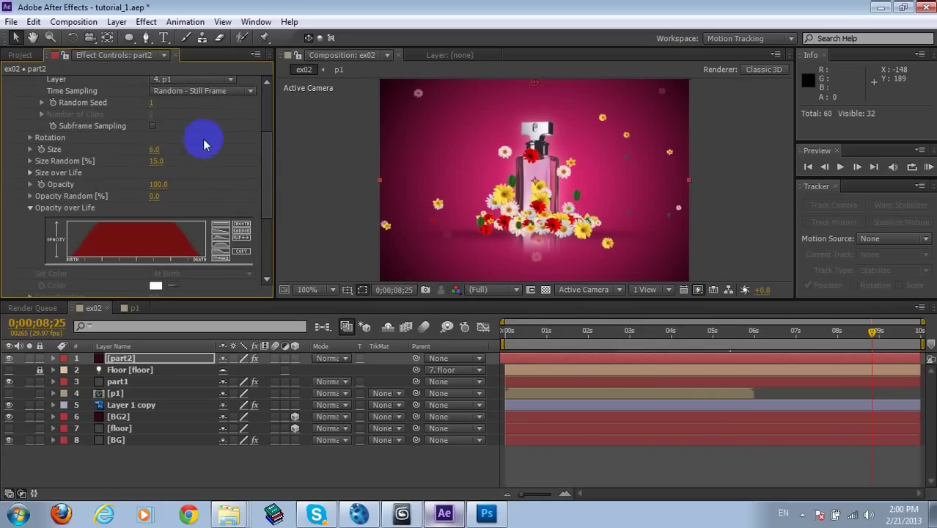
pyautogui.click(311, 167)
pyautogui.moveTo(530, 338); pyautogui.dragTo(766, 331)
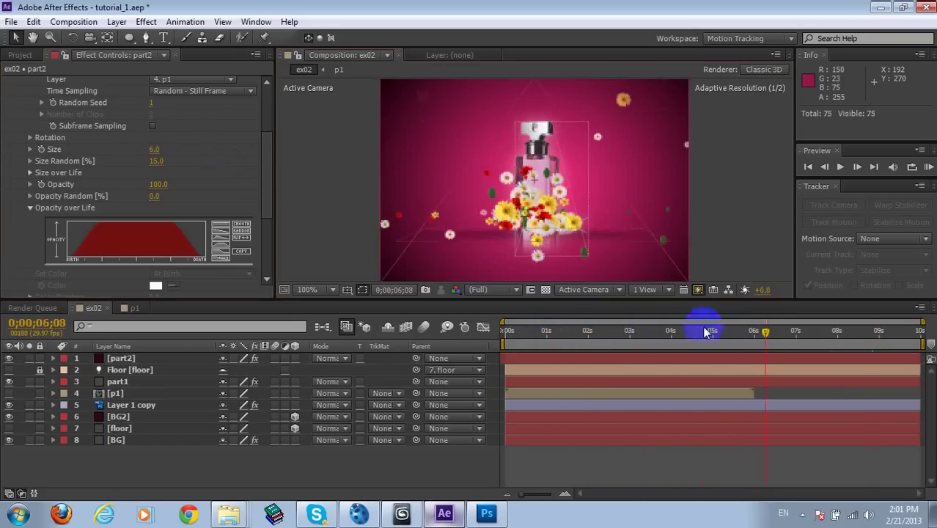
# Create an adjustment layer above all layers and apply the Lens Flare effect to it.
pyautogui.rightClick(313, 156)
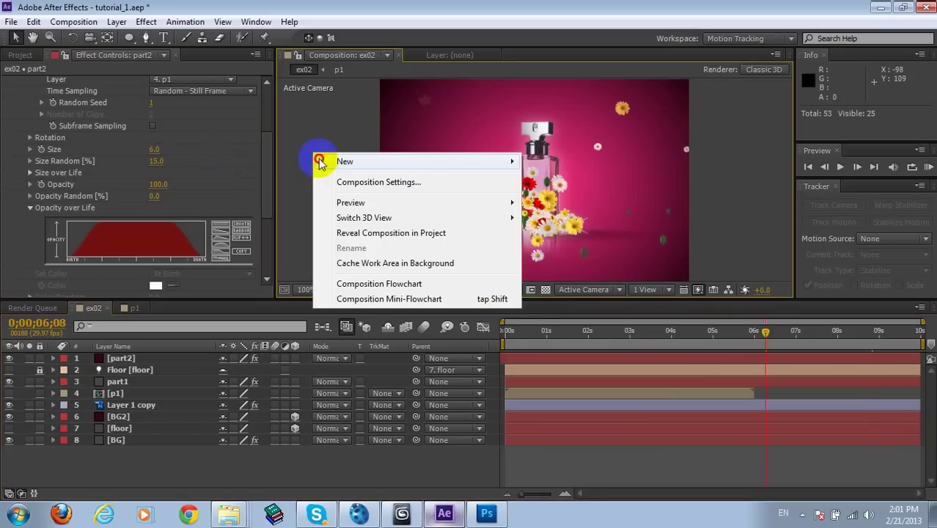
pyautogui.click(555, 281)
pyautogui.hotkey('ctrl', 'alt', 'y')
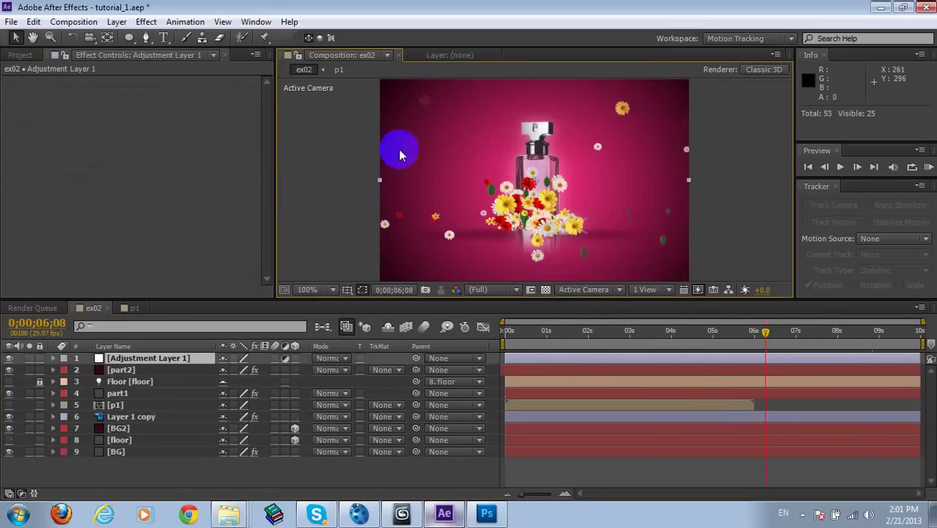
pyautogui.click(147, 22)
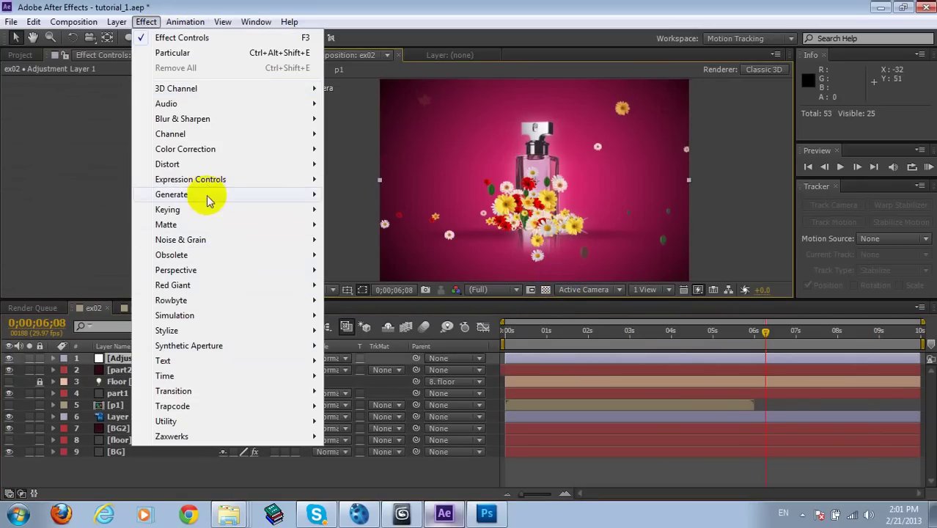
pyautogui.moveTo(261, 194)
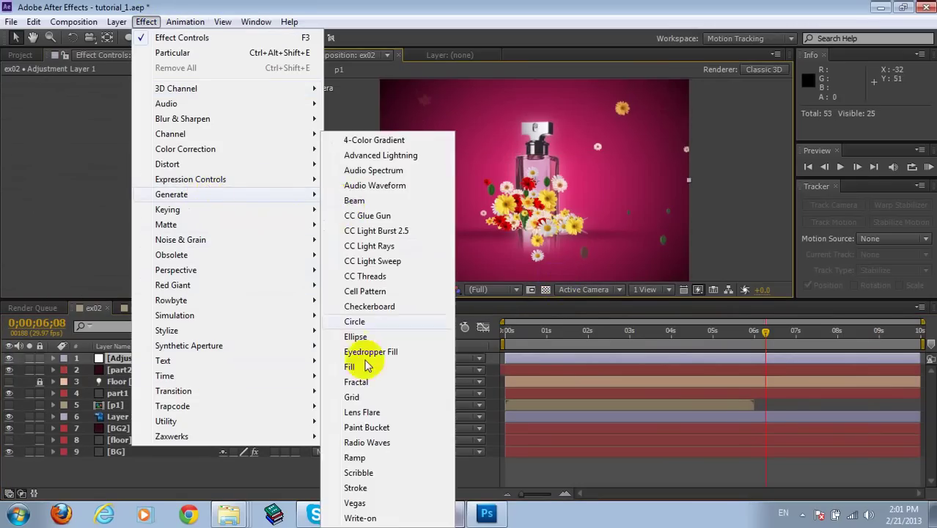
pyautogui.click(370, 412)
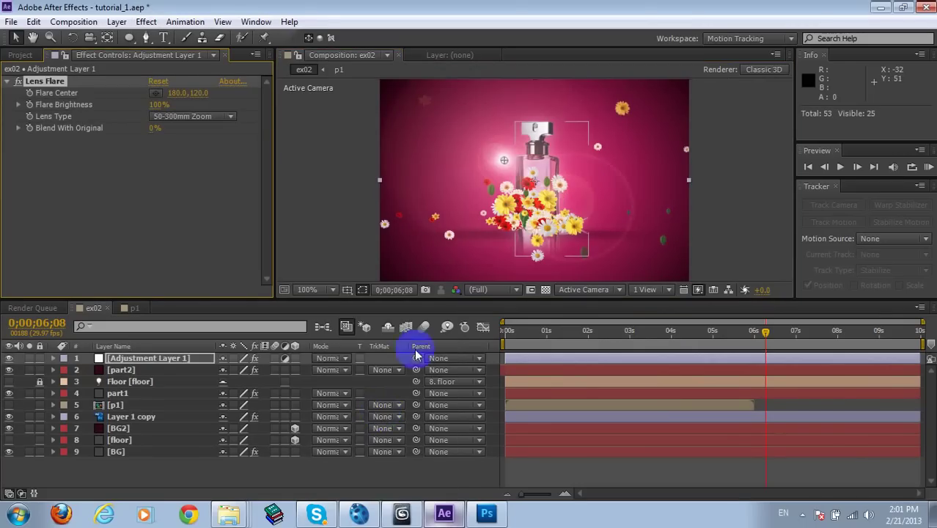
# Try the 35mm Prime lens type on the flare, and settle on 105mm Prime.
pyautogui.click(224, 119)
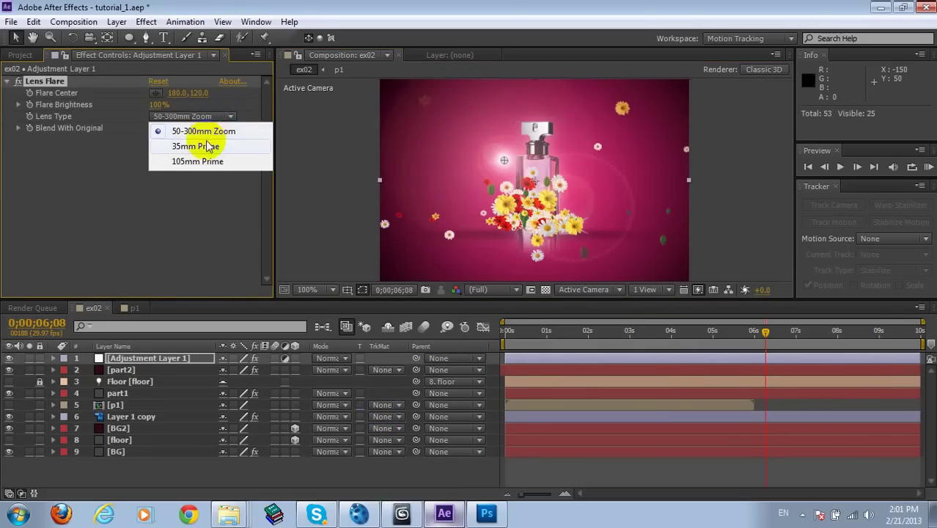
pyautogui.click(208, 146)
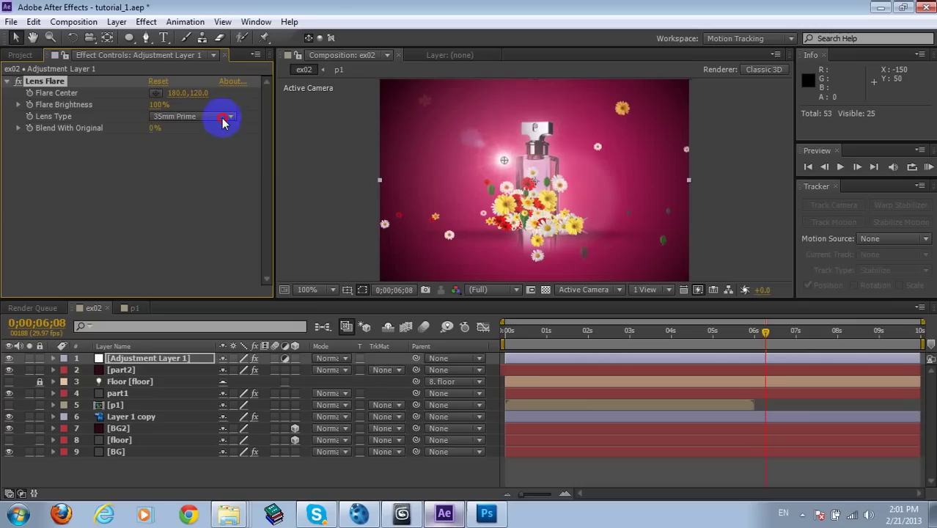
pyautogui.click(224, 119)
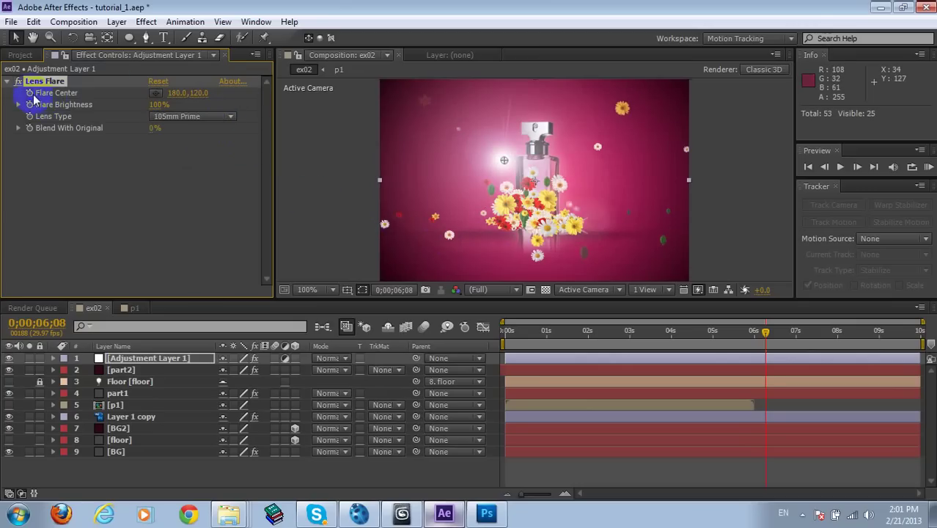
# Place the Flare Center at 258, 216 near the bottle's base and keyframe it at 0;00;03;22.
pyautogui.click(155, 93)
pyautogui.click(547, 205)
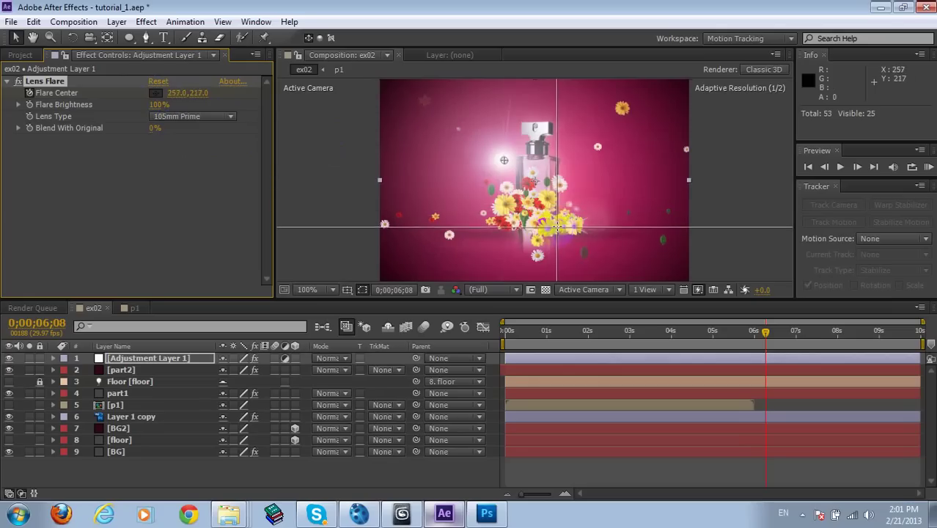
pyautogui.click(557, 226)
pyautogui.click(228, 173)
pyautogui.moveTo(525, 334); pyautogui.dragTo(659, 331)
pyautogui.click(40, 82)
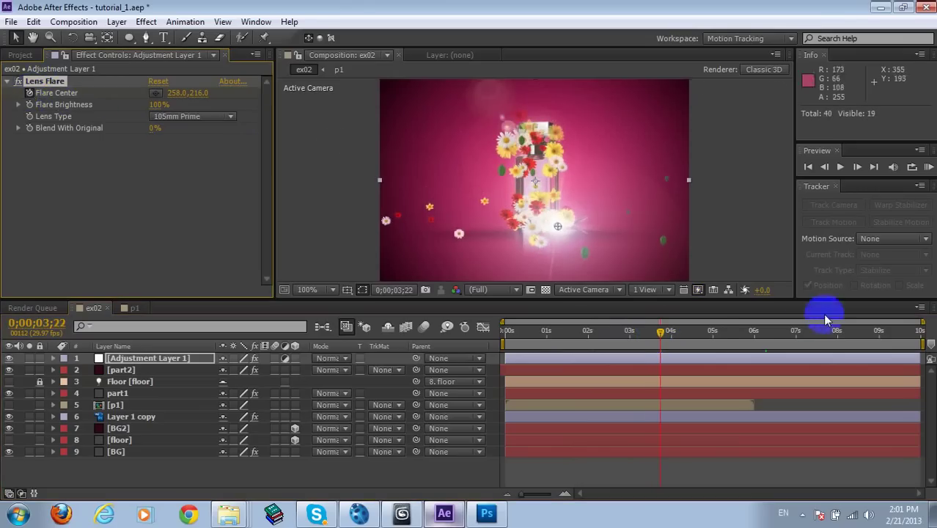
# Keyframe the Flare Center at 257, 118 at 0;00;05;13 and reveal the adjustment layer's keyframes.
pyautogui.click(728, 337)
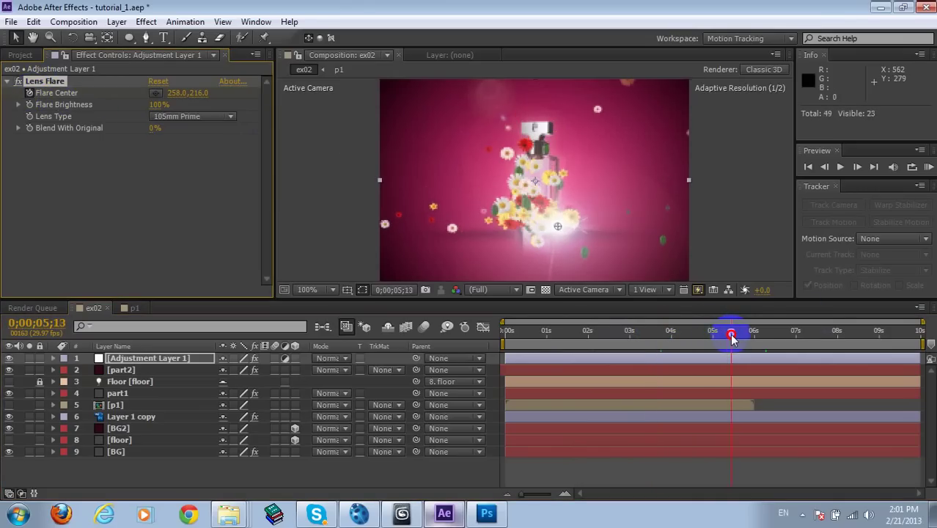
pyautogui.click(156, 92)
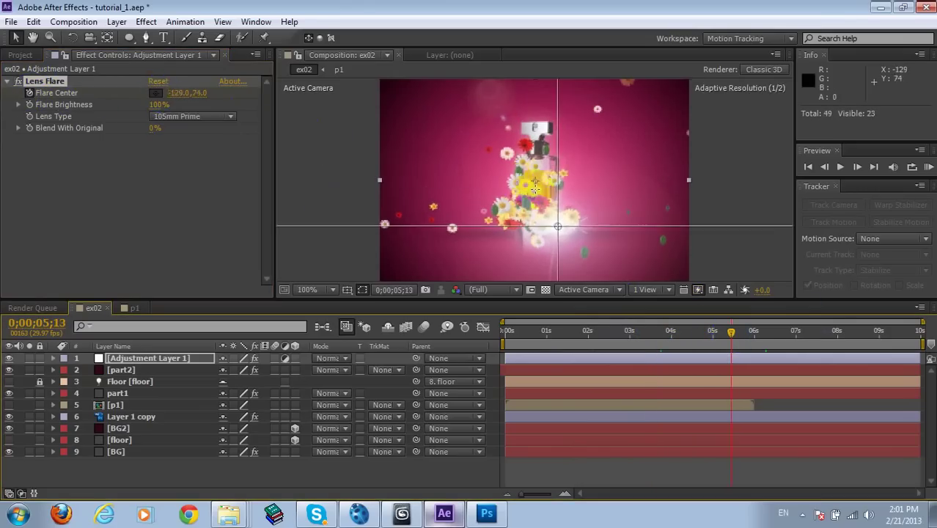
pyautogui.click(556, 159)
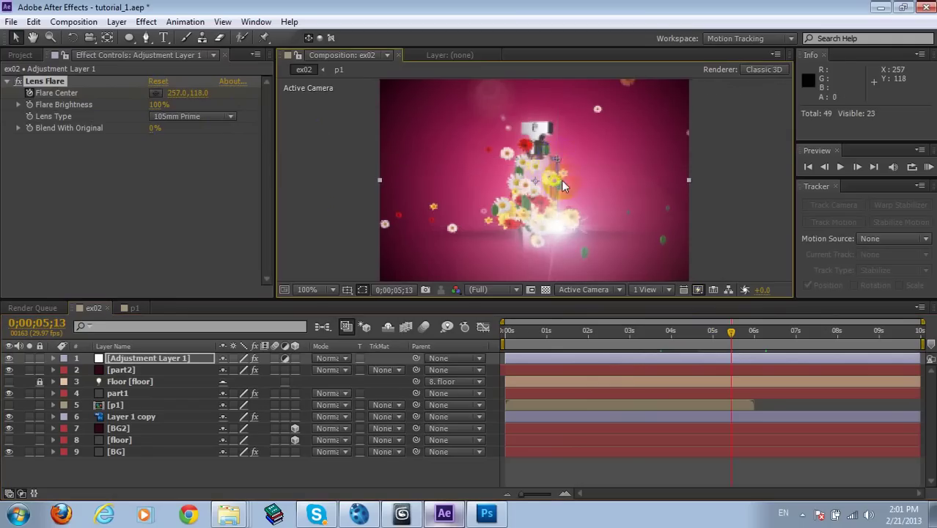
pyautogui.press('u')
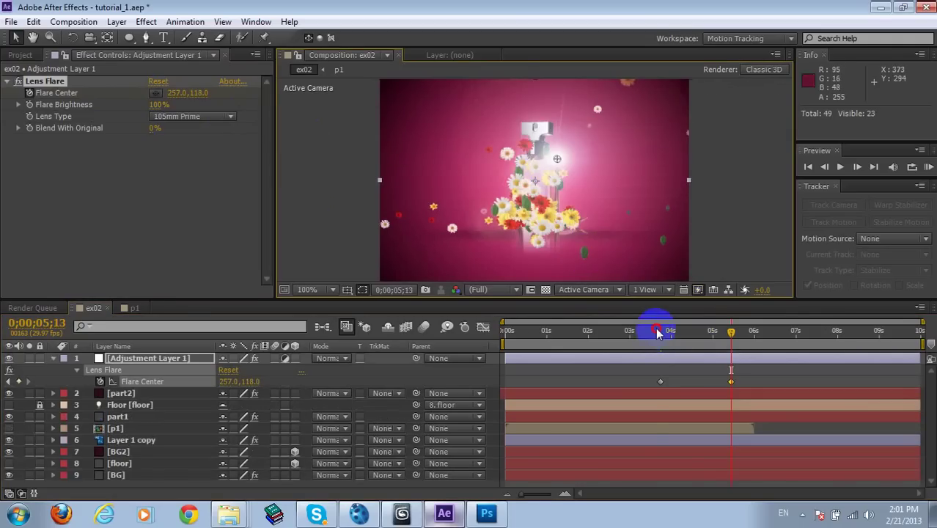
# Keyframe the lens flare's Flare Brightness at 0% at 0;00;03;19 and raise it to 76% at 0;00;04;02.
pyautogui.click(657, 332)
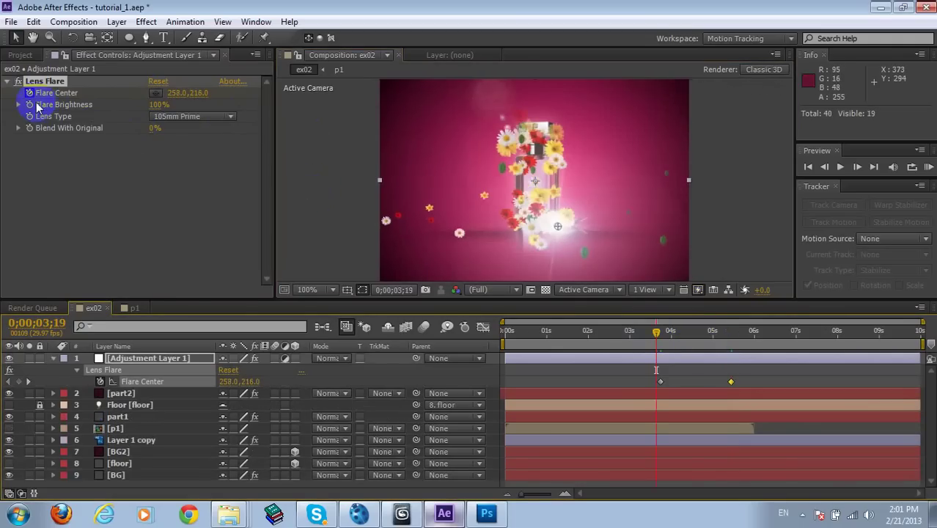
pyautogui.moveTo(157, 105); pyautogui.dragTo(2, 108)
pyautogui.moveTo(668, 335); pyautogui.dragTo(673, 332)
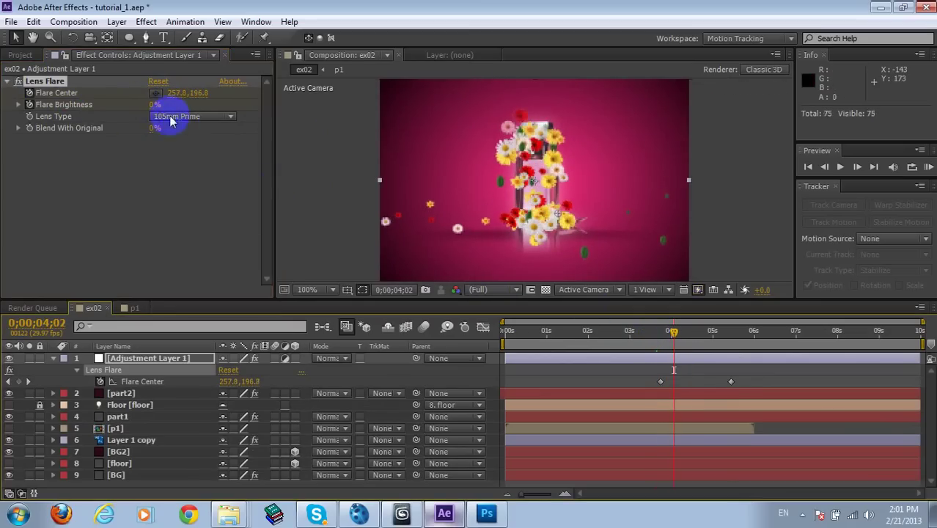
pyautogui.click(151, 109)
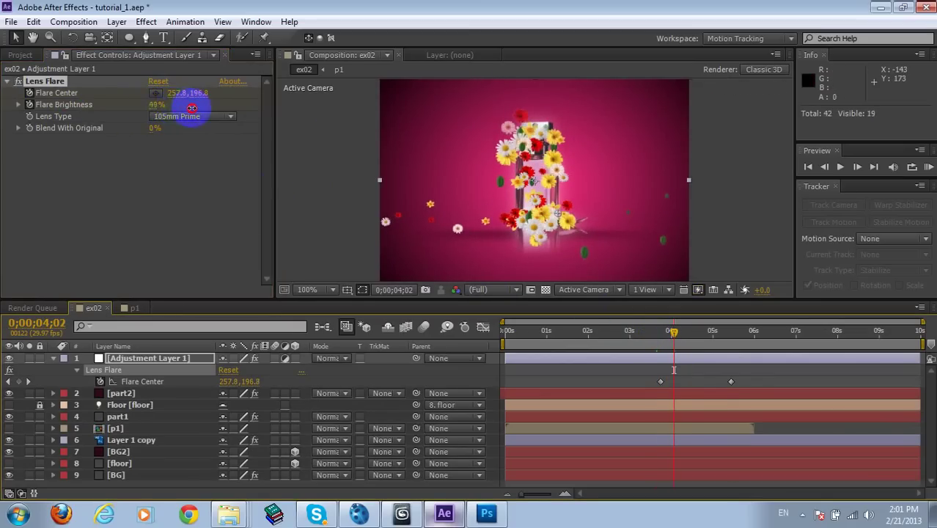
pyautogui.moveTo(191, 109); pyautogui.dragTo(206, 108)
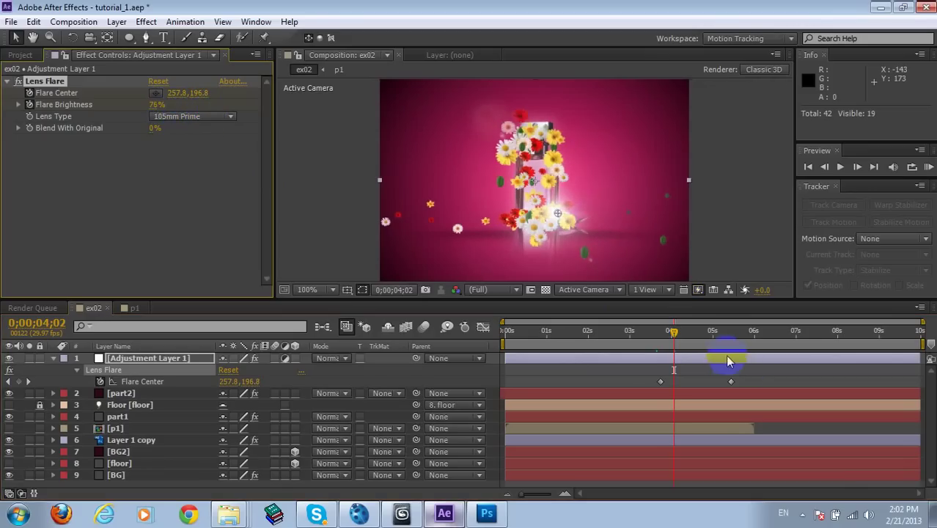
# Keyframe the Flare Brightness at 67% at 0;00;05;03 and fade it out to 0% at 0;00;05;21.
pyautogui.click(717, 330)
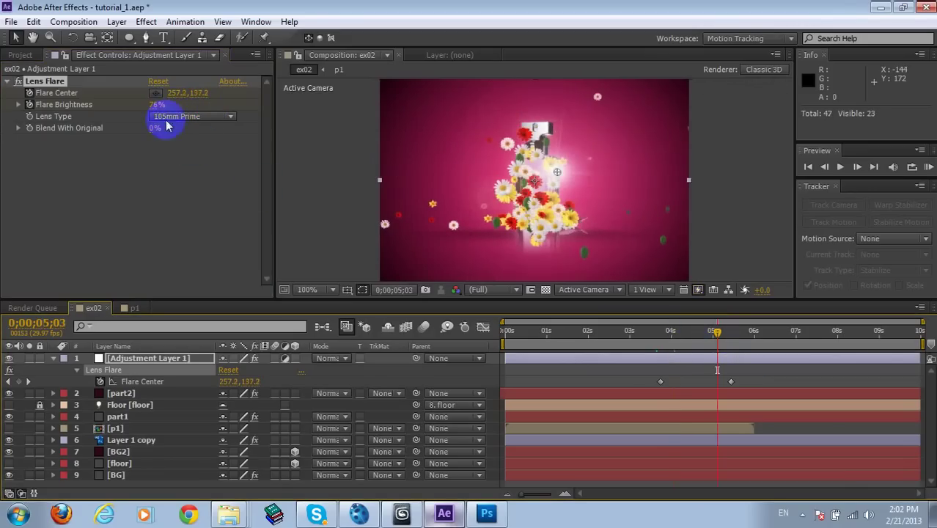
pyautogui.moveTo(150, 106)
pyautogui.mouseDown()
pyautogui.moveTo(138, 110)
pyautogui.moveTo(159, 115)
pyautogui.mouseUp()
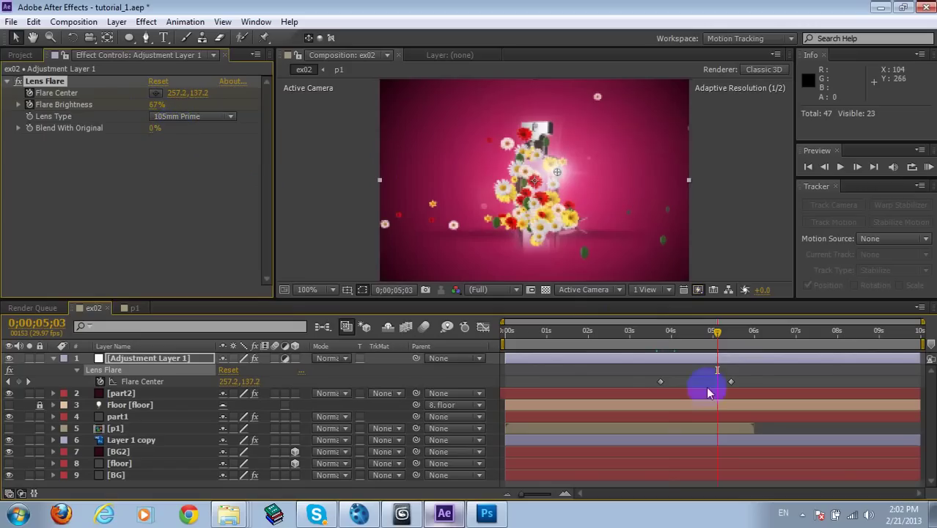
pyautogui.click(732, 331)
pyautogui.moveTo(734, 335); pyautogui.dragTo(741, 331)
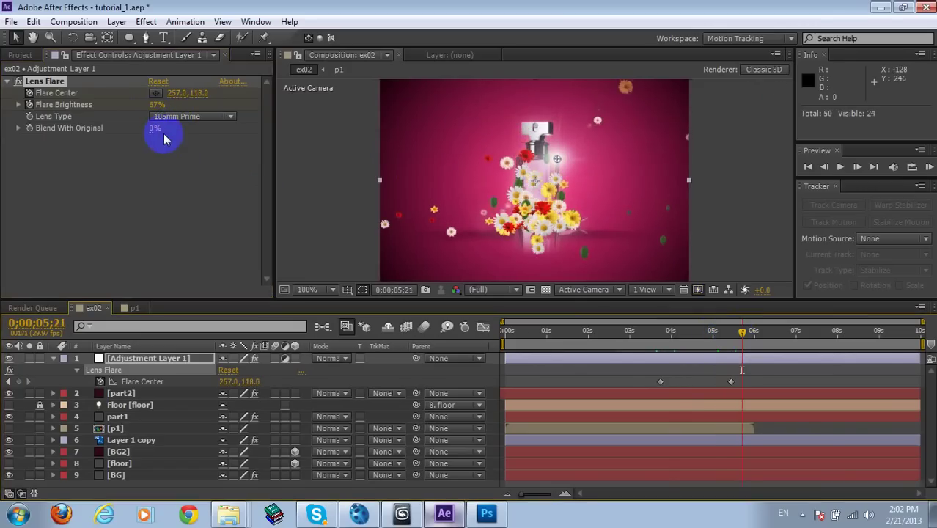
pyautogui.moveTo(157, 103); pyautogui.dragTo(11, 94)
# Move the lens flare adjustment layer below Layer 1 copy so the flare sits behind the bottle, and review the flare's motion.
pyautogui.moveTo(624, 330); pyautogui.dragTo(704, 334)
pyautogui.moveTo(115, 357); pyautogui.dragTo(184, 439)
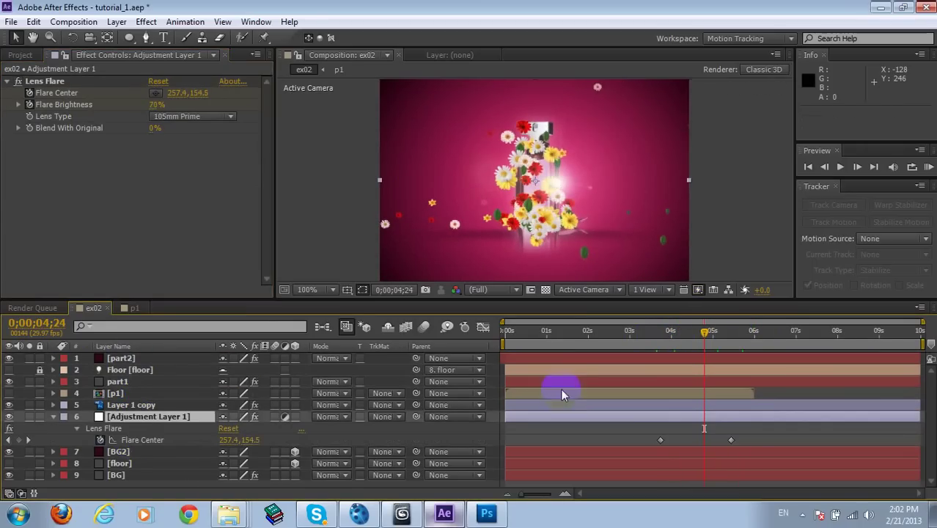
pyautogui.moveTo(586, 328); pyautogui.dragTo(729, 328)
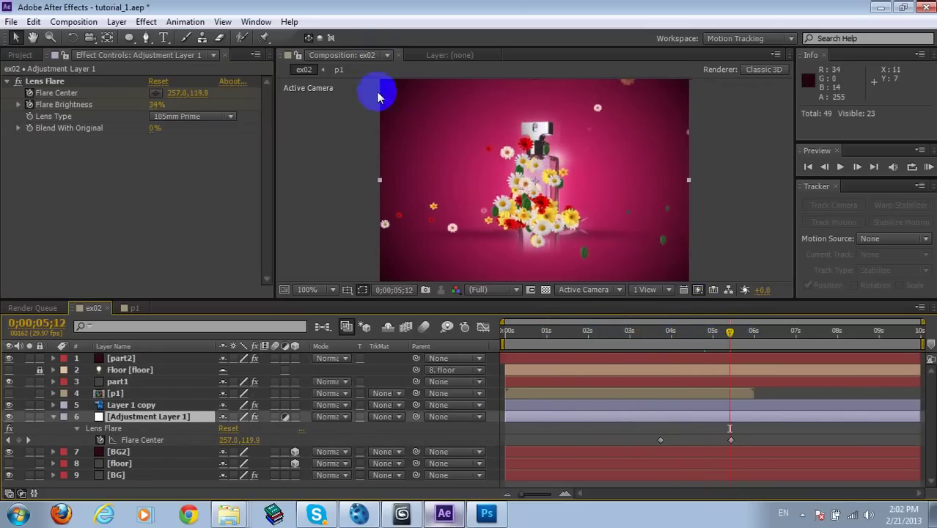
# Create a white text layer reading "MISK STYLE" near the composition's lower-left area.
pyautogui.click(166, 39)
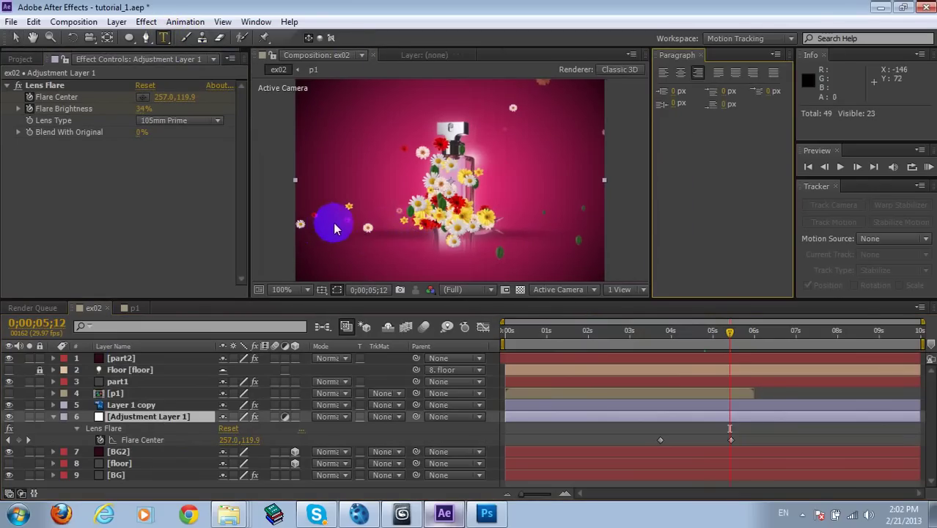
pyautogui.click(334, 223)
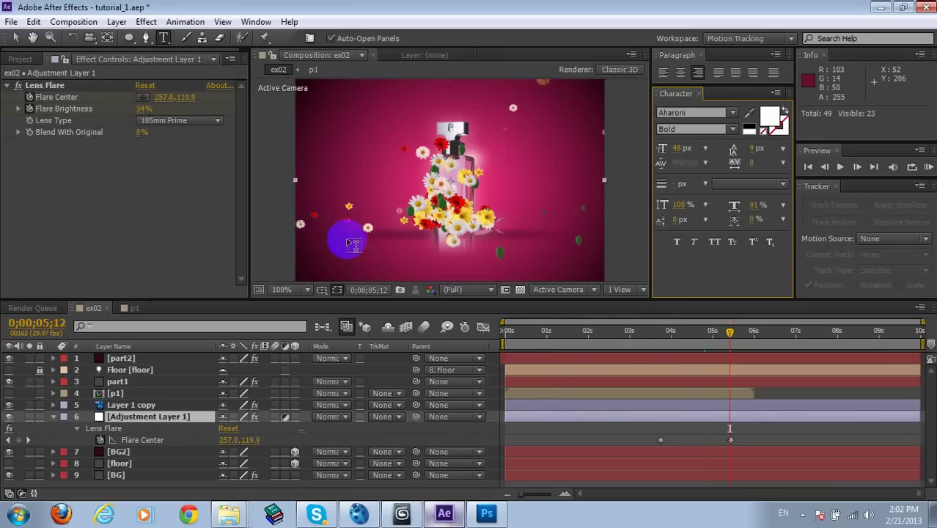
pyautogui.click(352, 244)
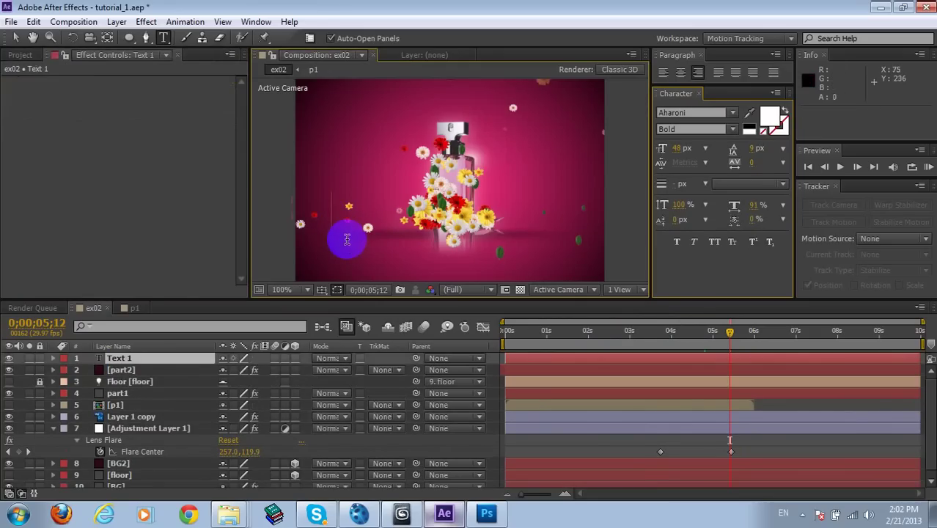
pyautogui.write('SK ST')
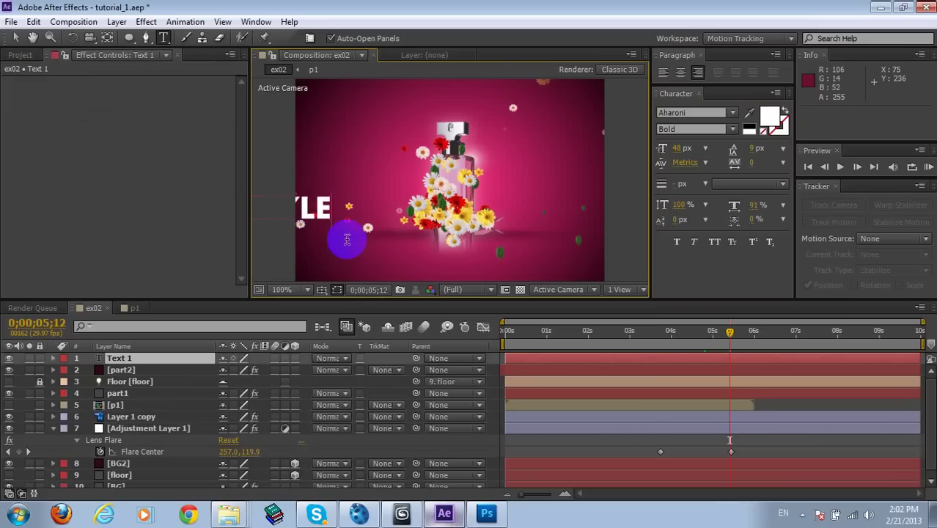
pyautogui.click(16, 38)
pyautogui.click(375, 236)
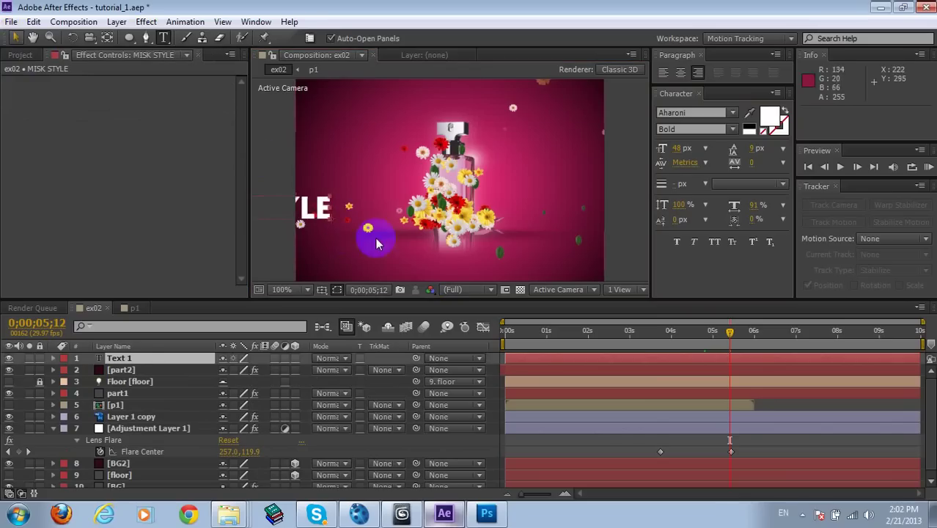
# Reduce the MISK STYLE text to 22 px and place it beside the bottle's base at position 147, 226.
pyautogui.click(319, 213)
pyautogui.moveTo(322, 216); pyautogui.dragTo(488, 228)
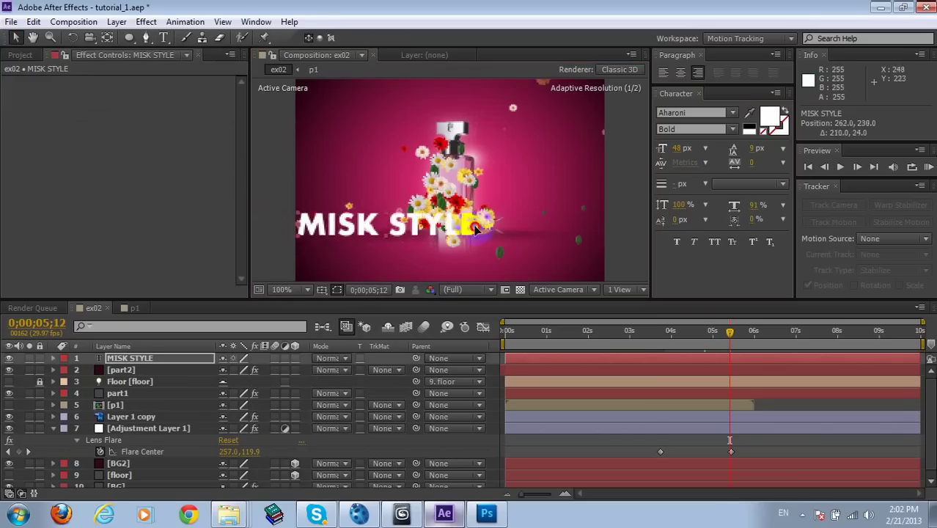
pyautogui.moveTo(680, 150); pyautogui.dragTo(664, 150)
pyautogui.moveTo(404, 224); pyautogui.dragTo(346, 227)
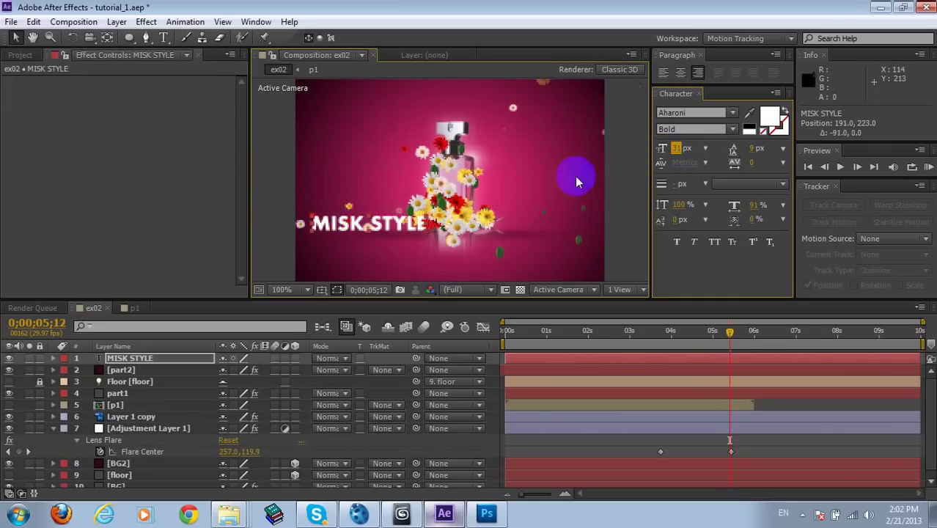
pyautogui.moveTo(660, 149)
pyautogui.mouseDown()
pyautogui.moveTo(675, 148)
pyautogui.moveTo(659, 153)
pyautogui.moveTo(667, 150)
pyautogui.mouseUp()
pyautogui.moveTo(404, 228); pyautogui.dragTo(372, 230)
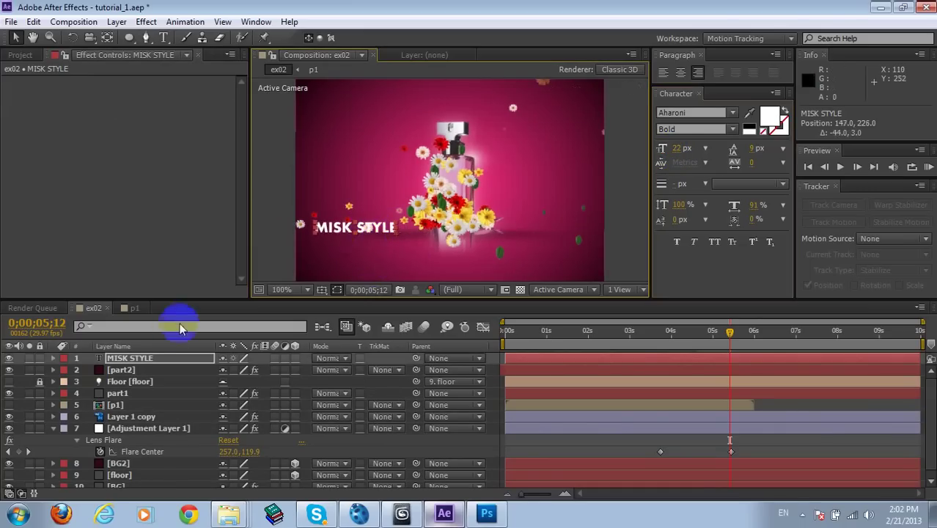
# Duplicate the MISK STYLE text layer and flip the copy vertically below the original at a scale of 100%, -120%.
pyautogui.click(132, 361)
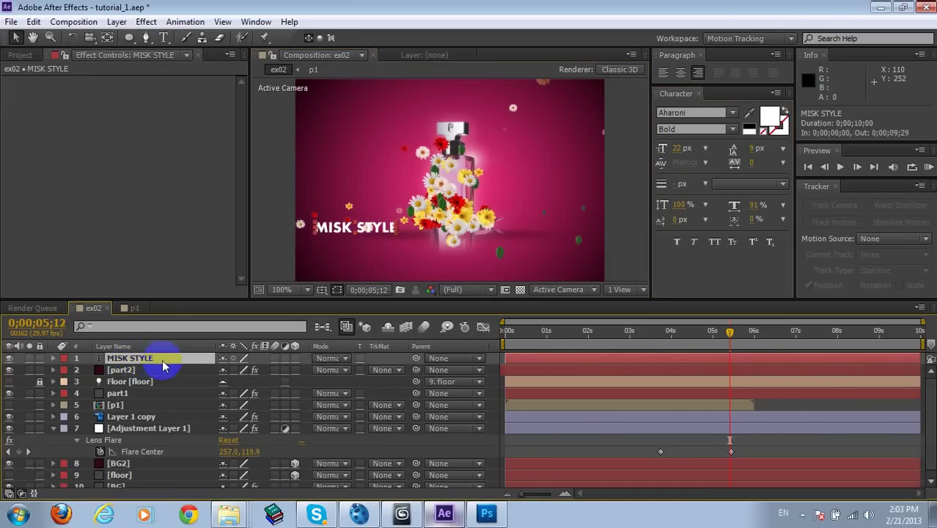
pyautogui.hotkey('ctrl', 'c')
pyautogui.hotkey('ctrl', 'v')
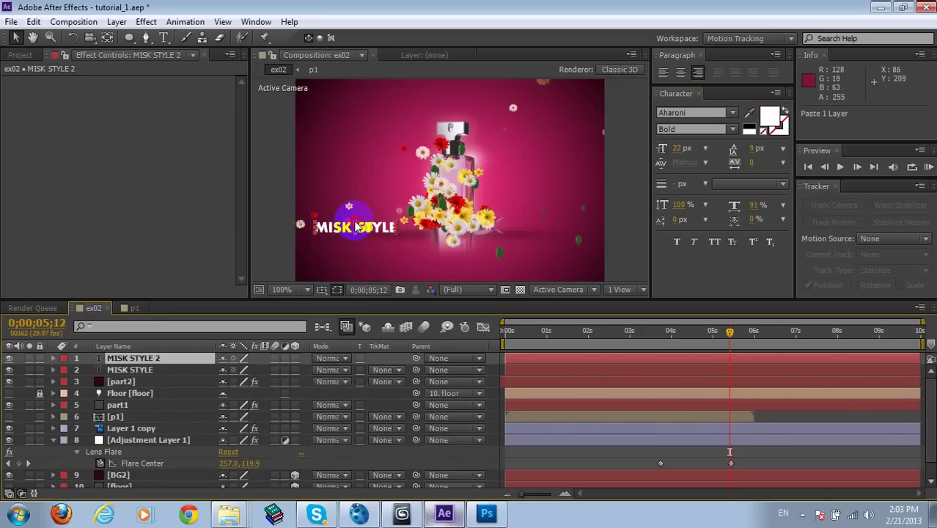
pyautogui.moveTo(357, 228); pyautogui.dragTo(352, 252)
pyautogui.hotkey('ctrl', 'z')
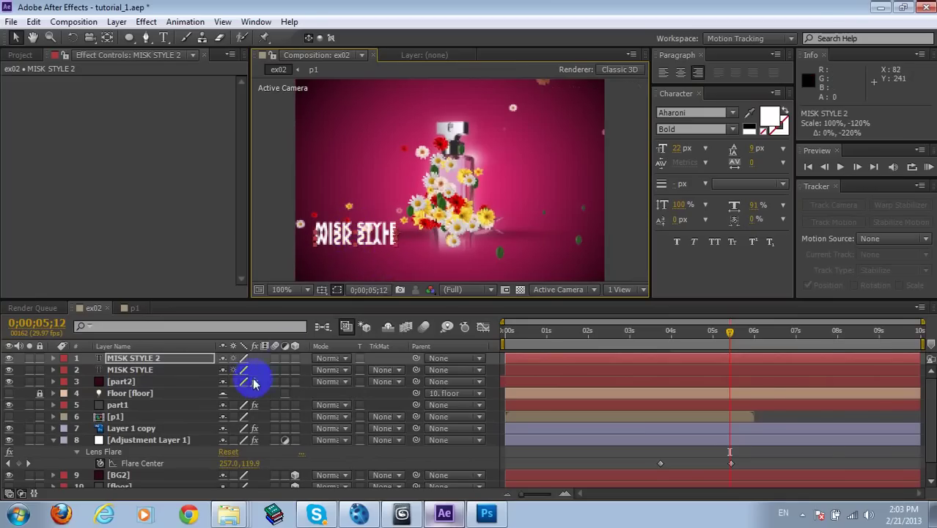
# Lower the flipped text copy's opacity to 48% and draw a rectangular mask over its upper part.
pyautogui.press('t')
pyautogui.moveTo(222, 370); pyautogui.dragTo(183, 369)
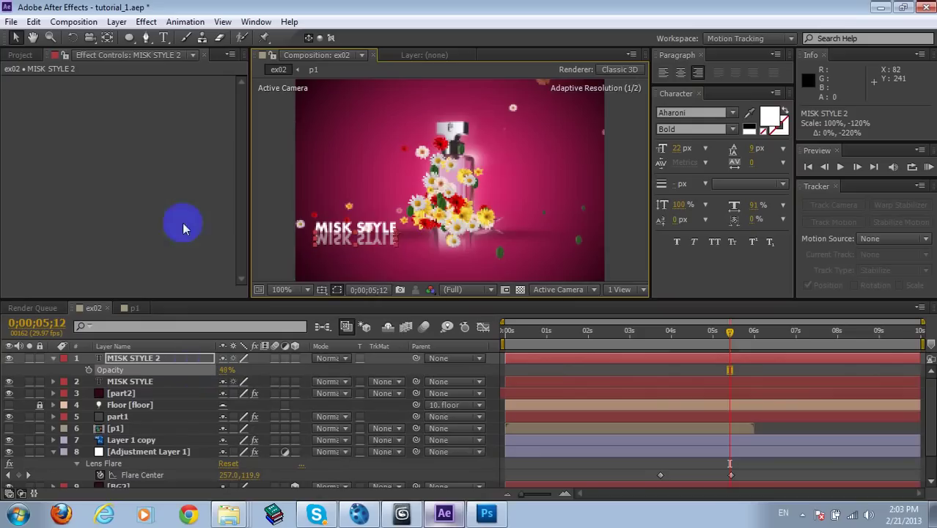
pyautogui.click(130, 38)
pyautogui.click(193, 36)
pyautogui.moveTo(301, 218); pyautogui.dragTo(406, 238)
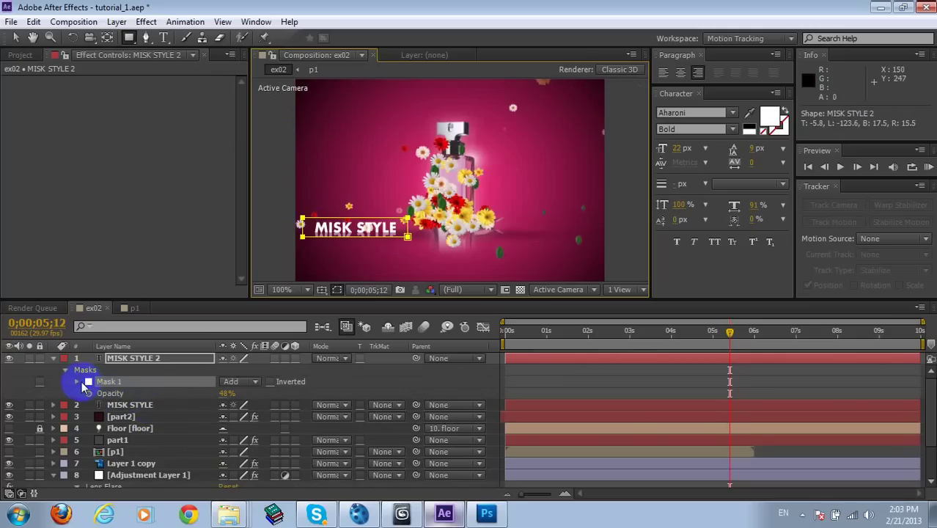
# Set the reflection mask's feather to 12 pixels and lower its mask opacity to about 85%.
pyautogui.click(76, 381)
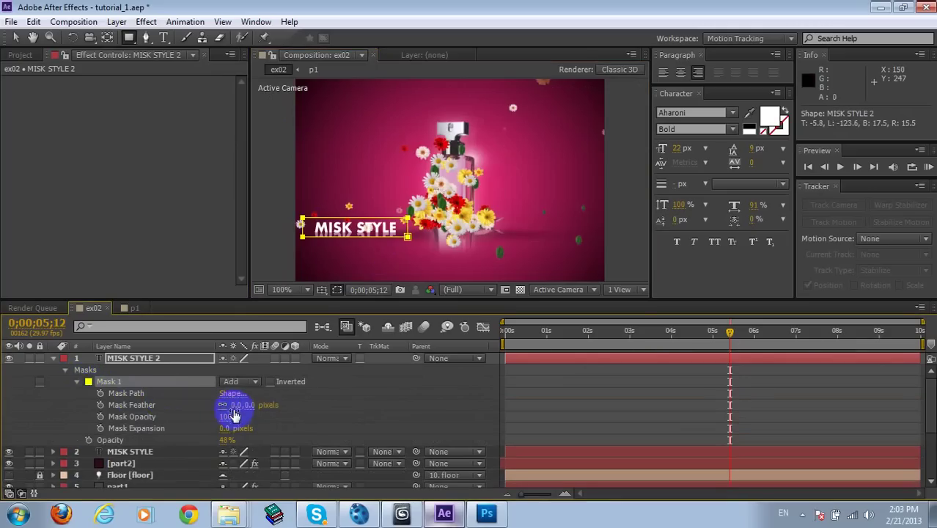
pyautogui.moveTo(239, 405)
pyautogui.mouseDown()
pyautogui.moveTo(250, 402)
pyautogui.moveTo(216, 422)
pyautogui.mouseUp()
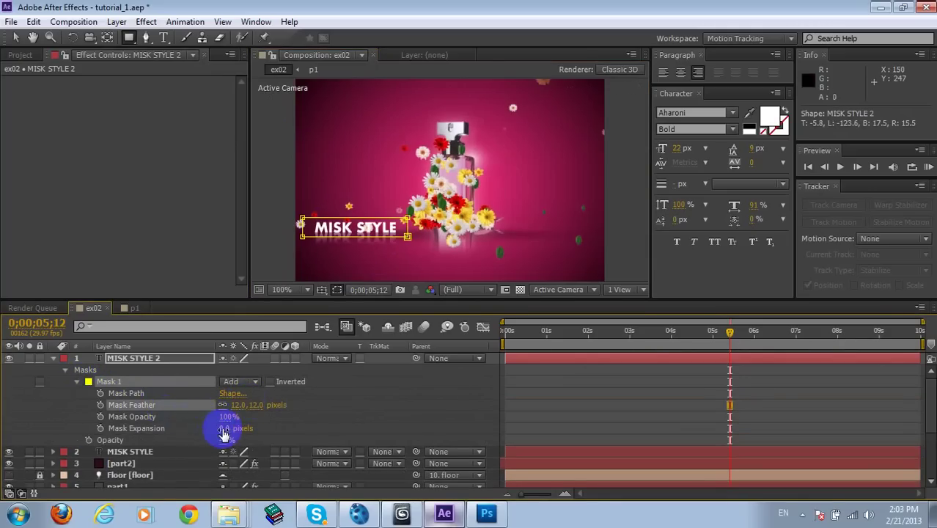
pyautogui.moveTo(227, 424); pyautogui.dragTo(216, 419)
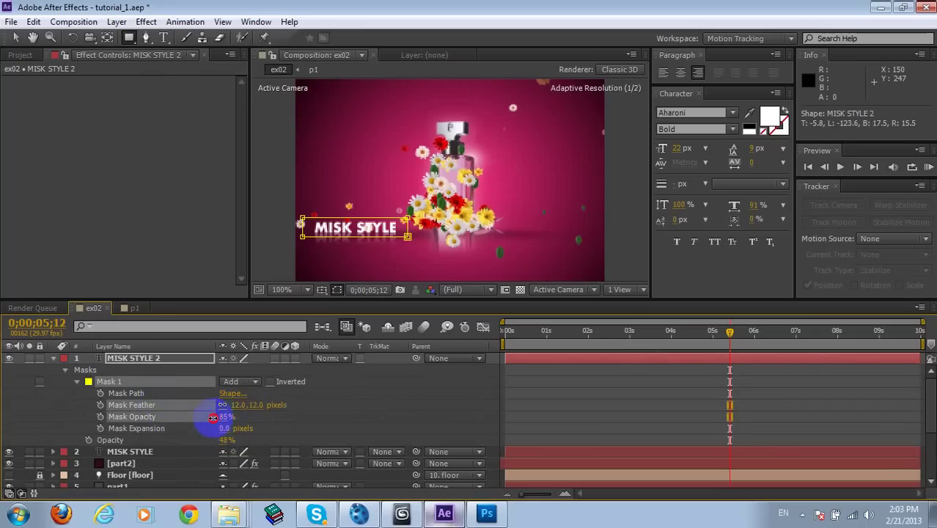
pyautogui.click(53, 359)
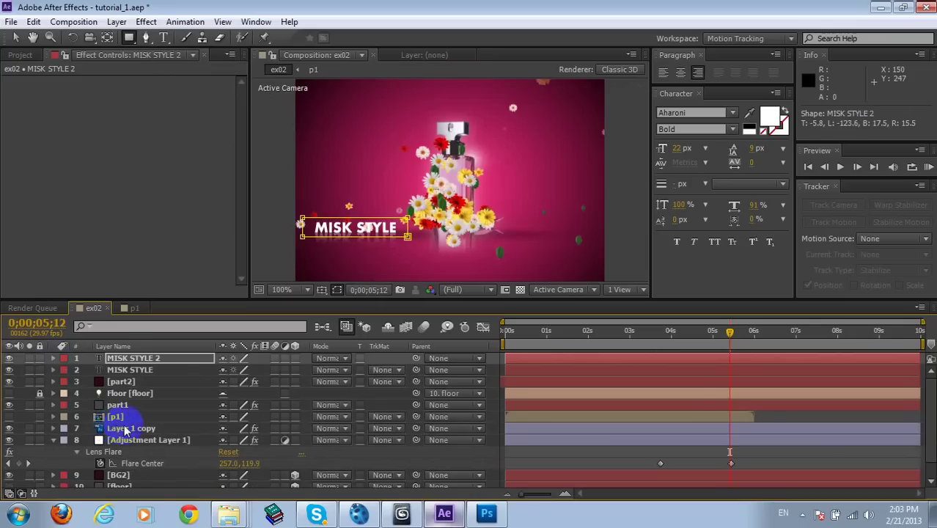
# Create a second adjustment layer above all layers and apply the Curves color correction effect to it.
pyautogui.click(117, 431)
pyautogui.click(16, 38)
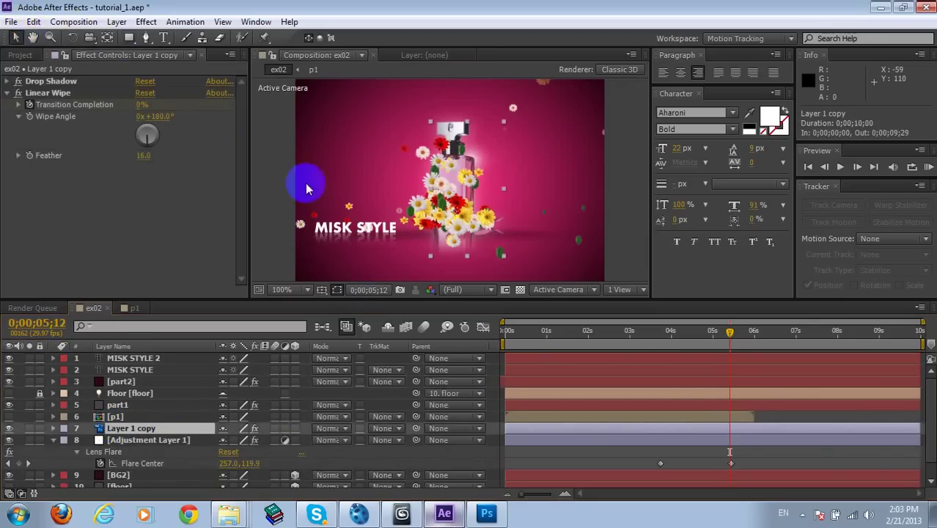
pyautogui.click(271, 187)
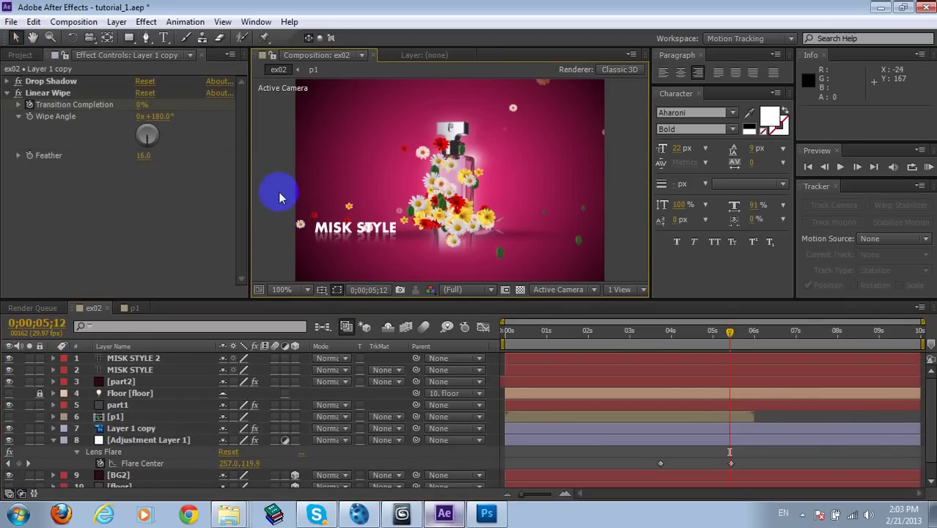
pyautogui.rightClick(264, 138)
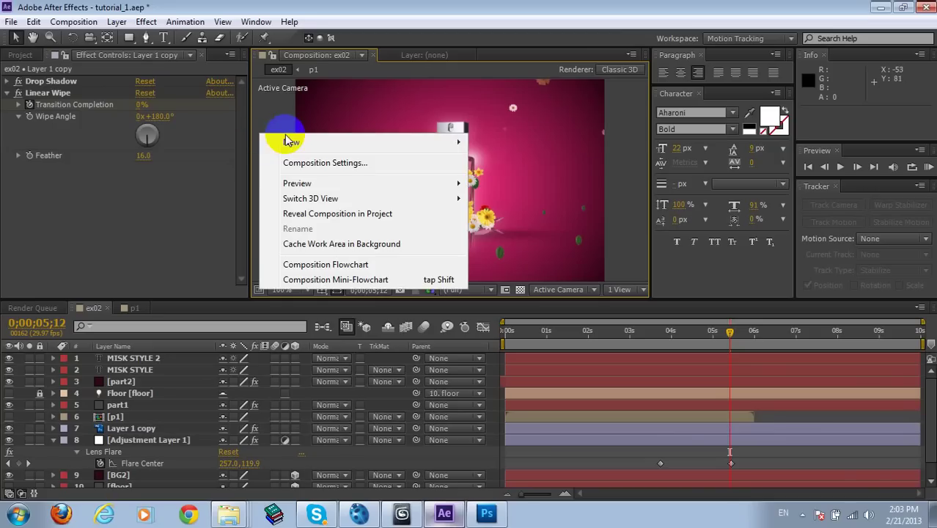
pyautogui.moveTo(293, 142)
pyautogui.click(511, 253)
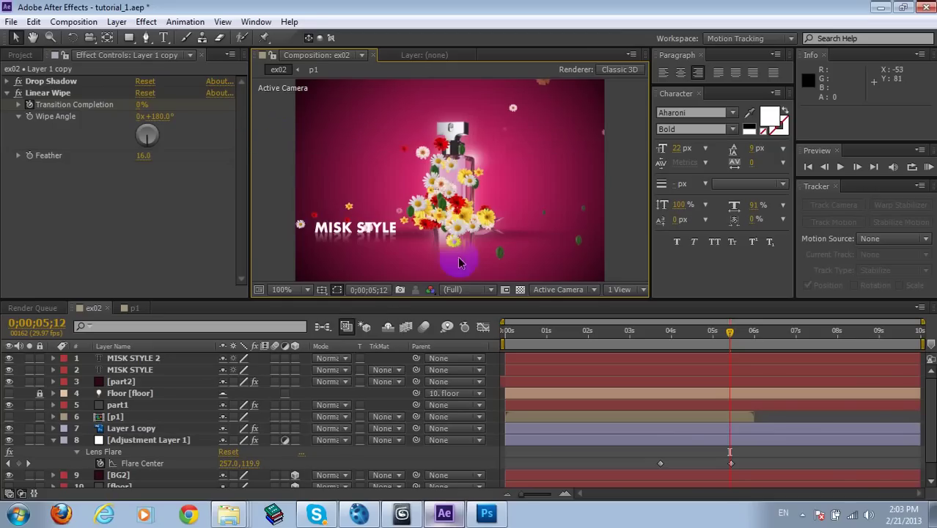
pyautogui.click(147, 21)
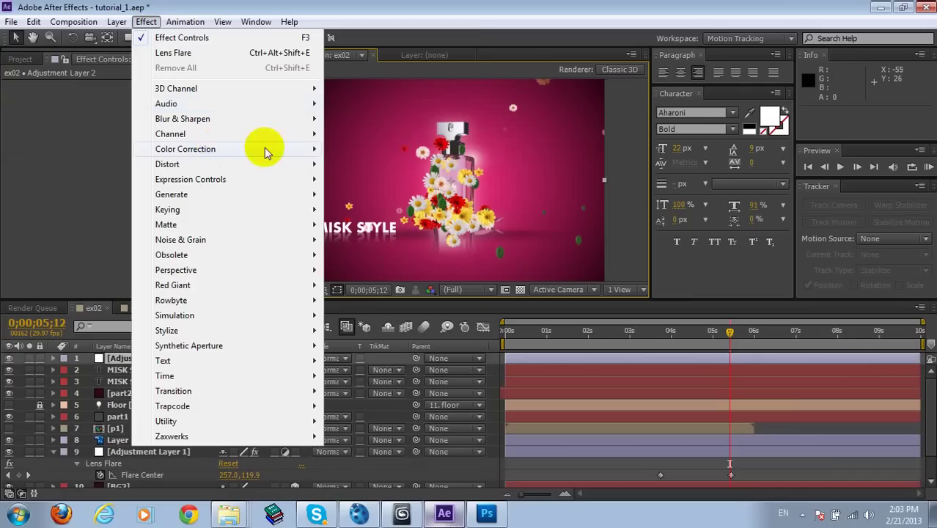
pyautogui.moveTo(265, 149)
pyautogui.click(356, 306)
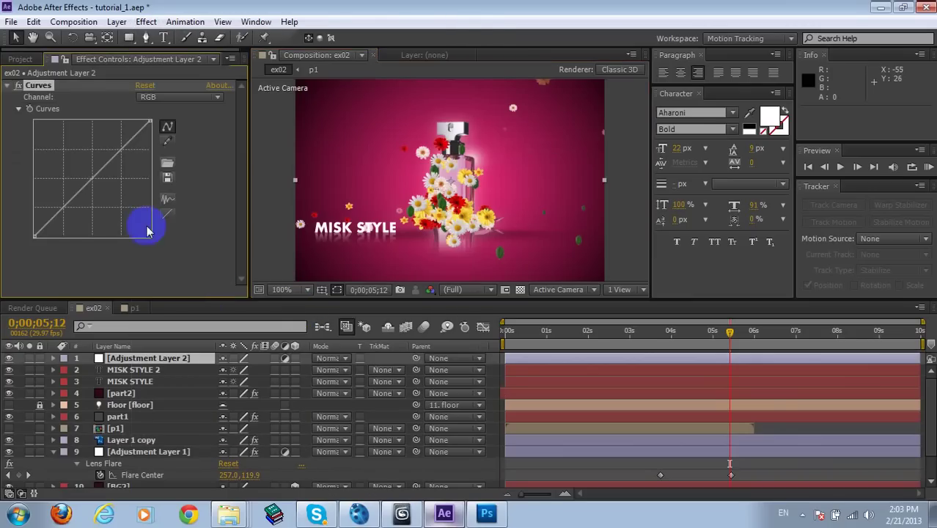
# Shape the RGB curve into a gentle S with darker shadows and brighter highlights, and preview the animation.
pyautogui.click(123, 145)
pyautogui.click(60, 211)
pyautogui.moveTo(61, 211); pyautogui.dragTo(65, 217)
pyautogui.moveTo(121, 139); pyautogui.dragTo(126, 146)
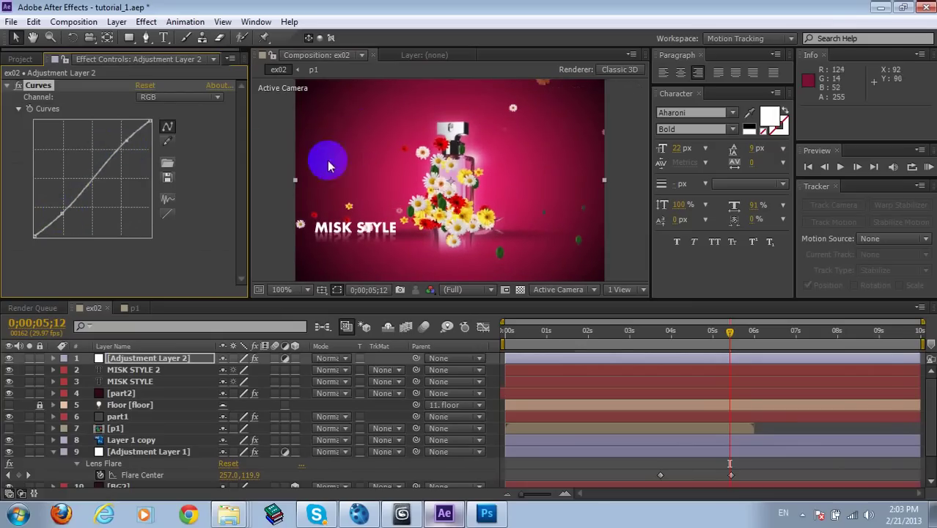
pyautogui.press('KP_0')
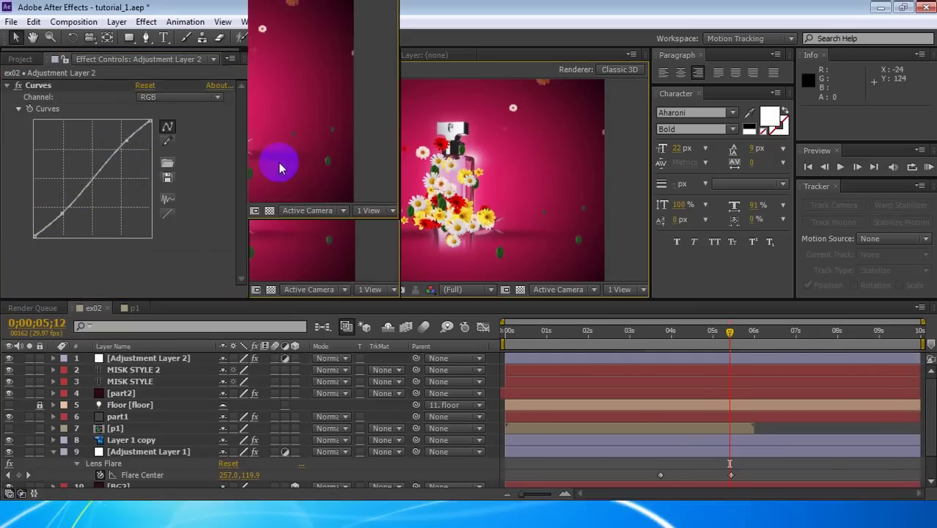